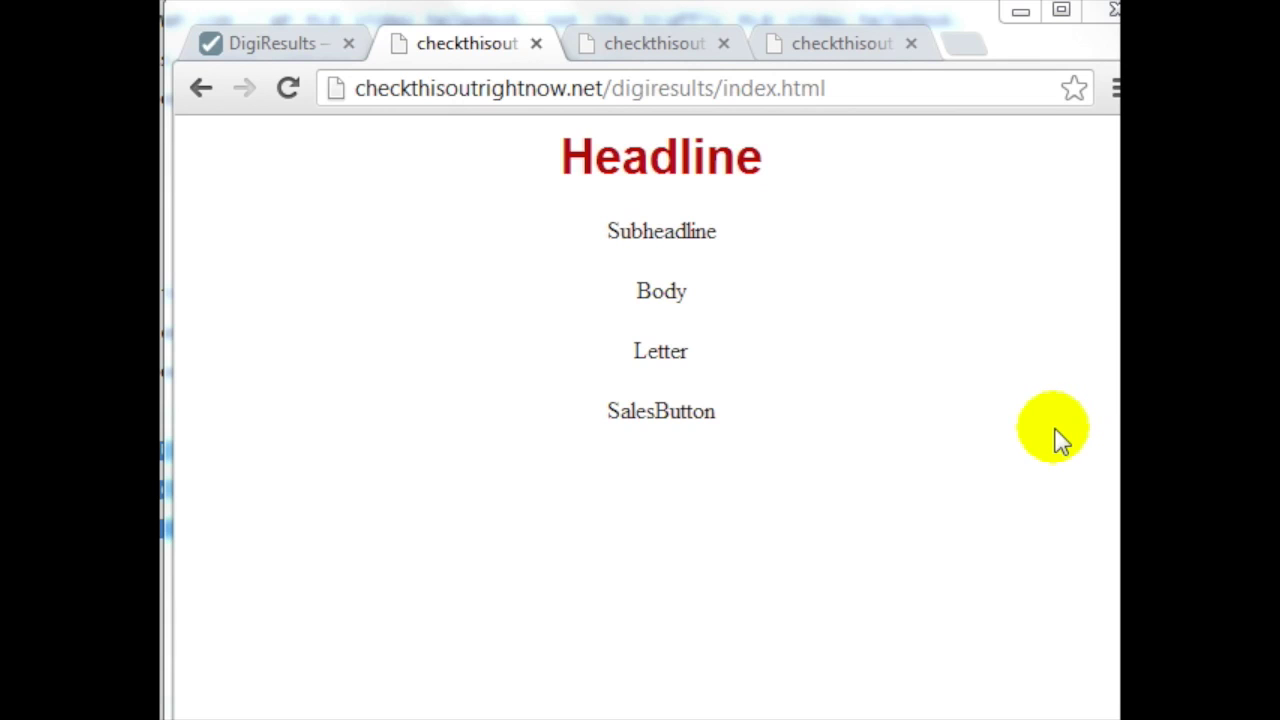
Step: Review the sales page, affiliates page and thank-you download page prepared for the product, including their web addresses
click(617, 90)
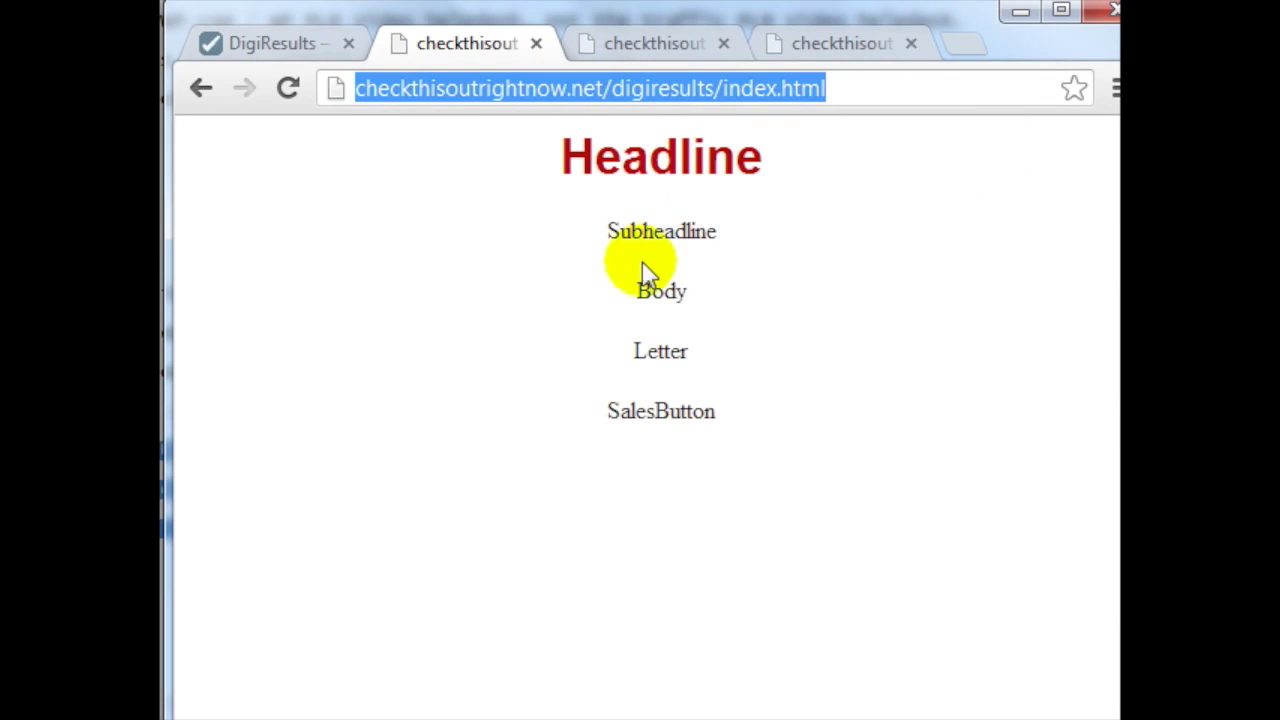
click(655, 43)
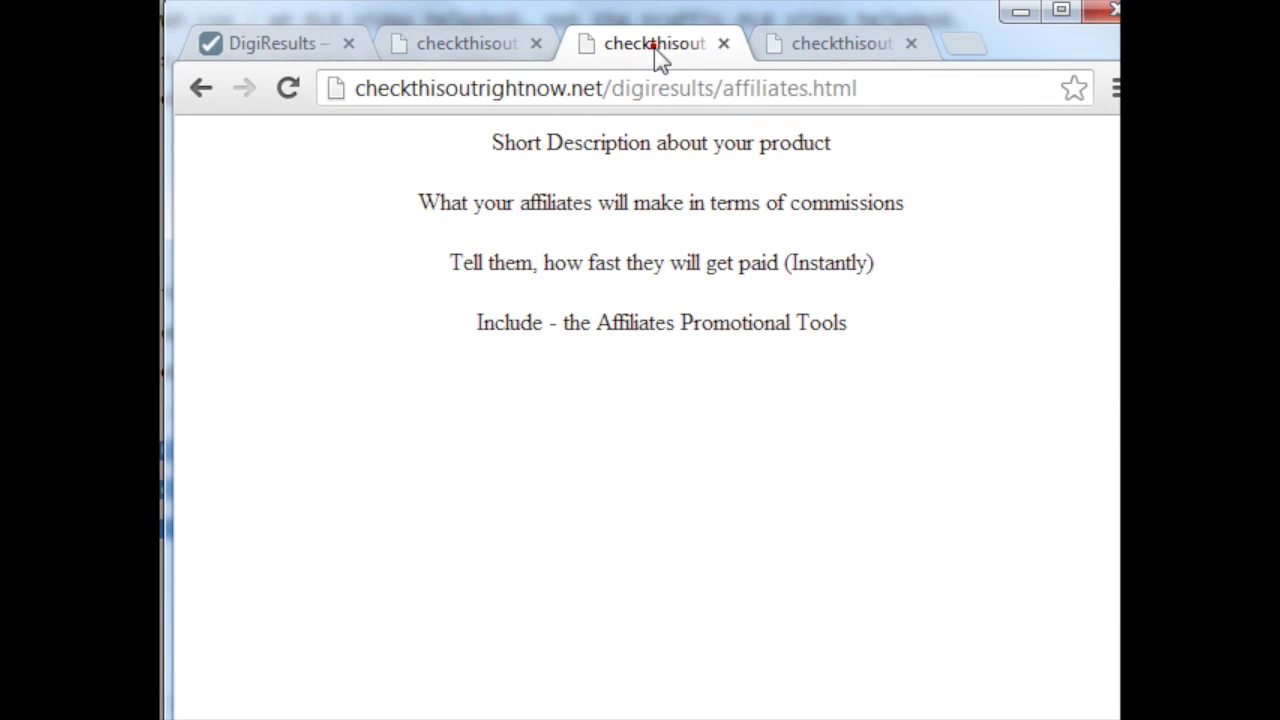
click(723, 88)
click(808, 43)
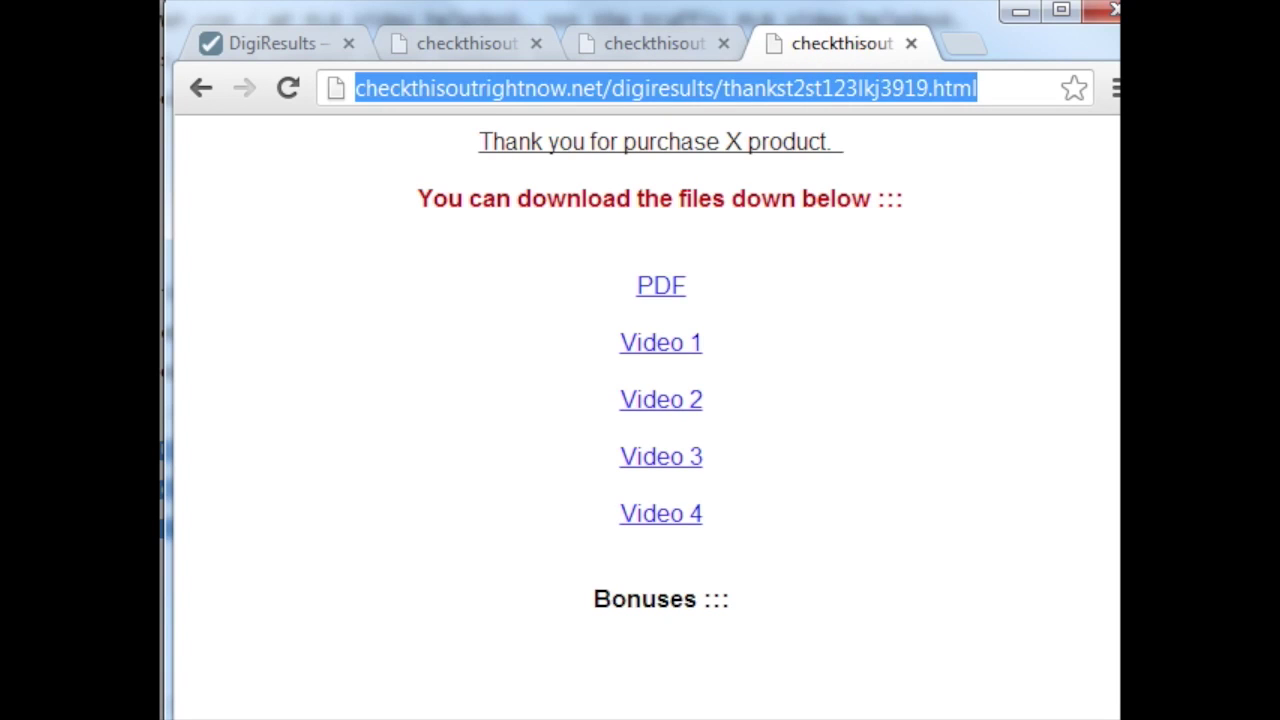
click(474, 48)
click(696, 45)
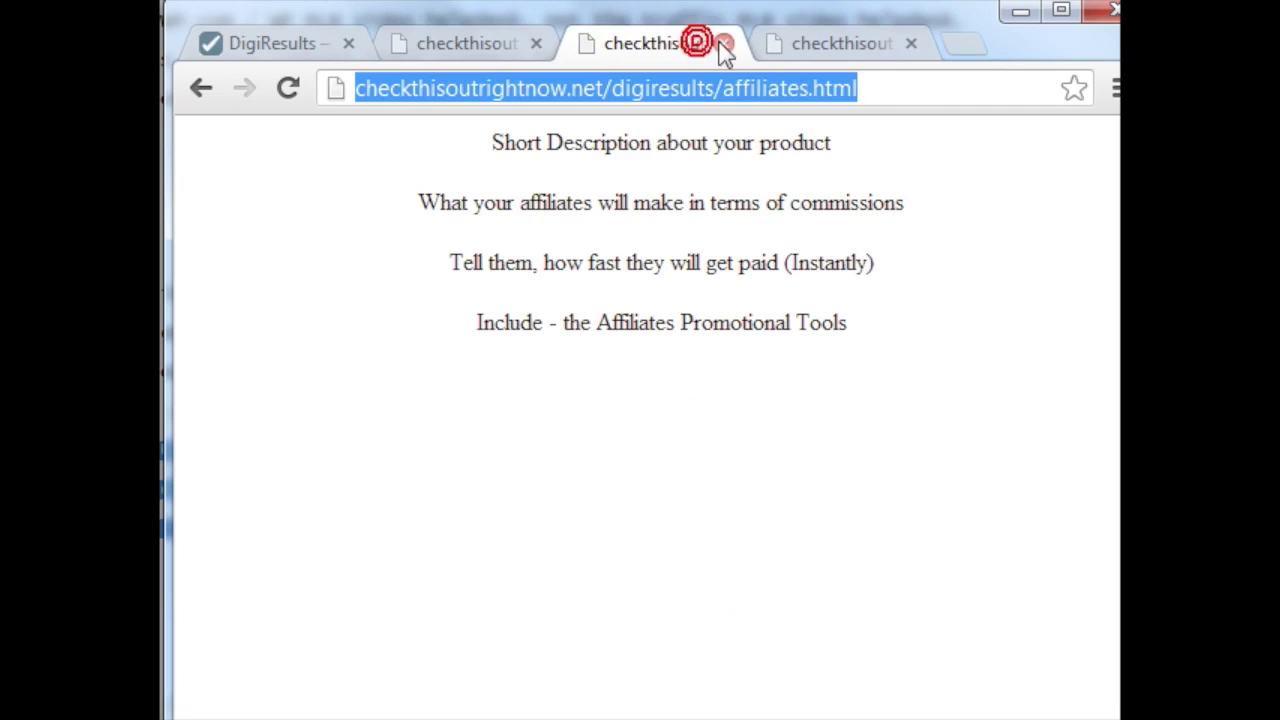
click(488, 50)
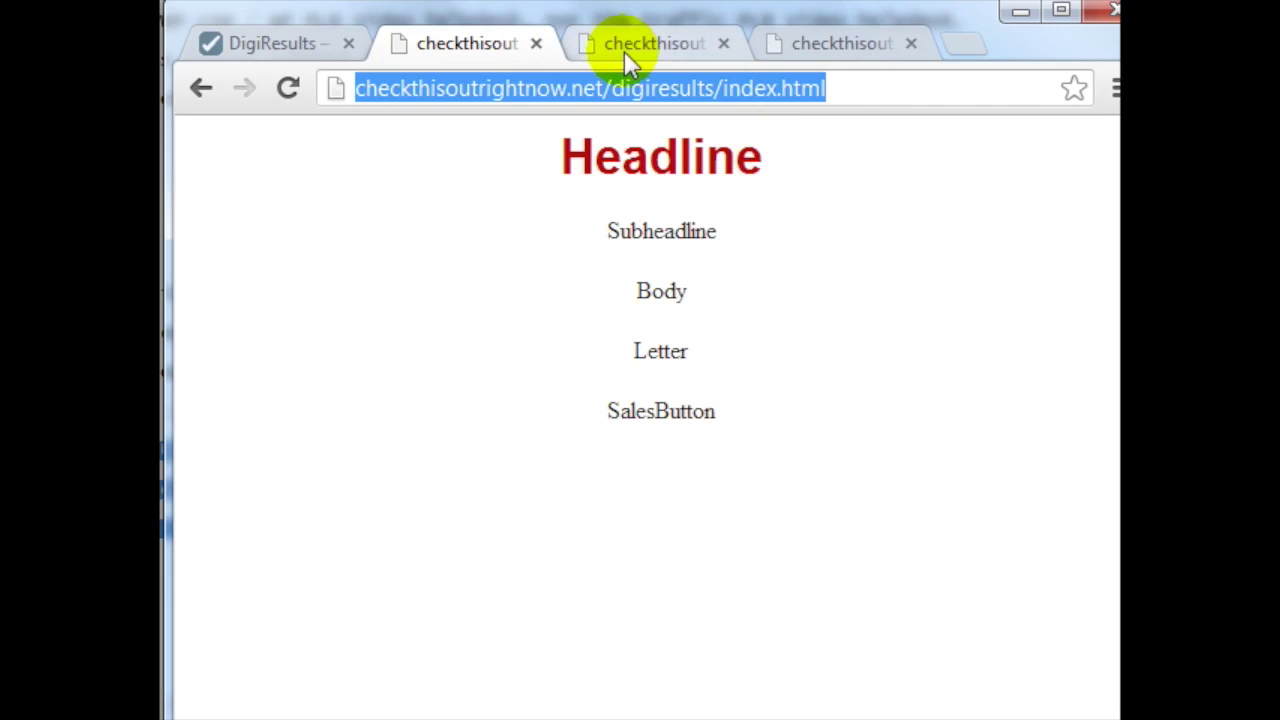
Step: Start a new listing in DigiResults and name it "Product XYZ"
click(278, 45)
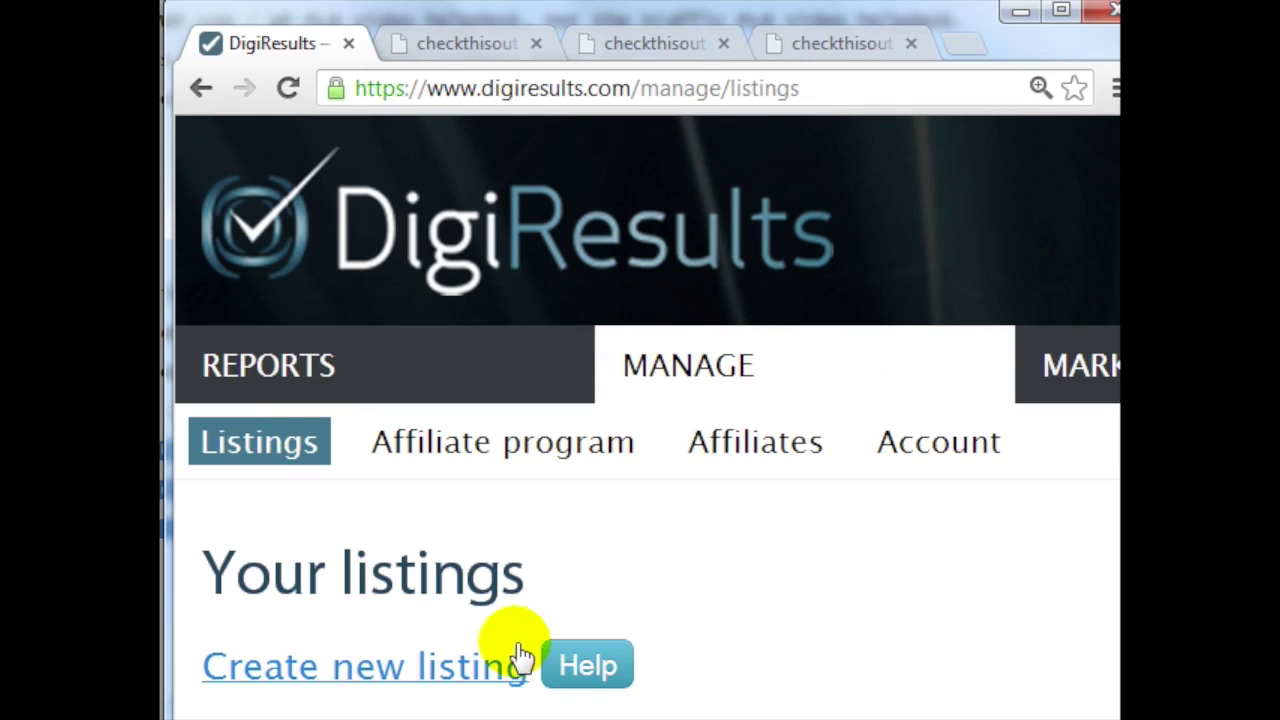
click(393, 668)
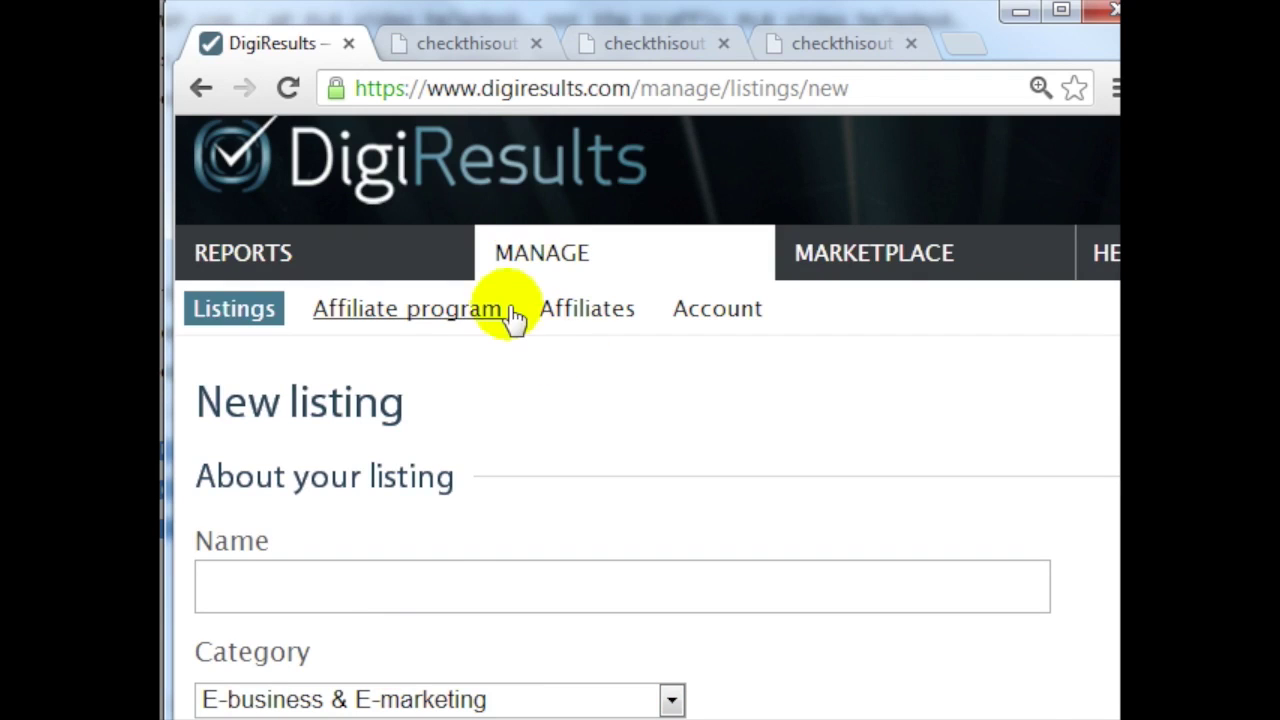
scroll(512, 316, down, 1)
click(373, 438)
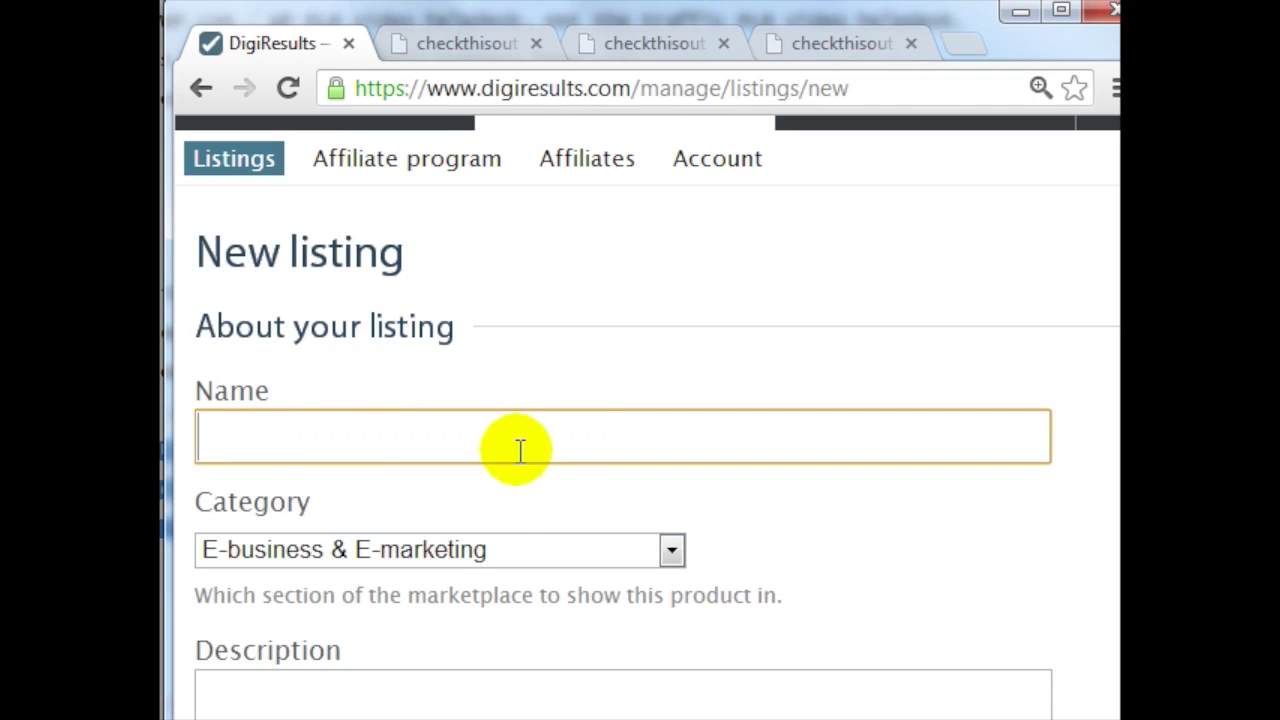
text(Product XYZ)
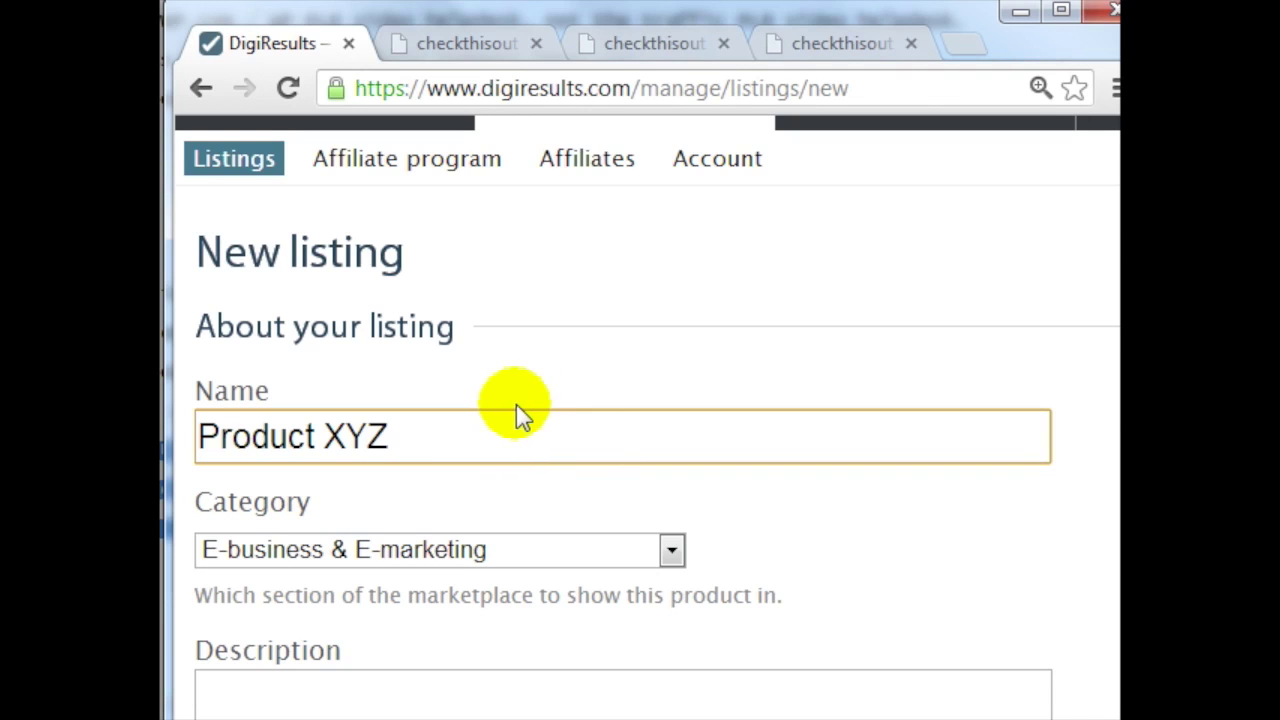
Step: Copy the listing name and choose E-business & E-marketing as the listing's category
scroll(440, 330, down, 2)
key(ctrl+a)
key(ctrl+c)
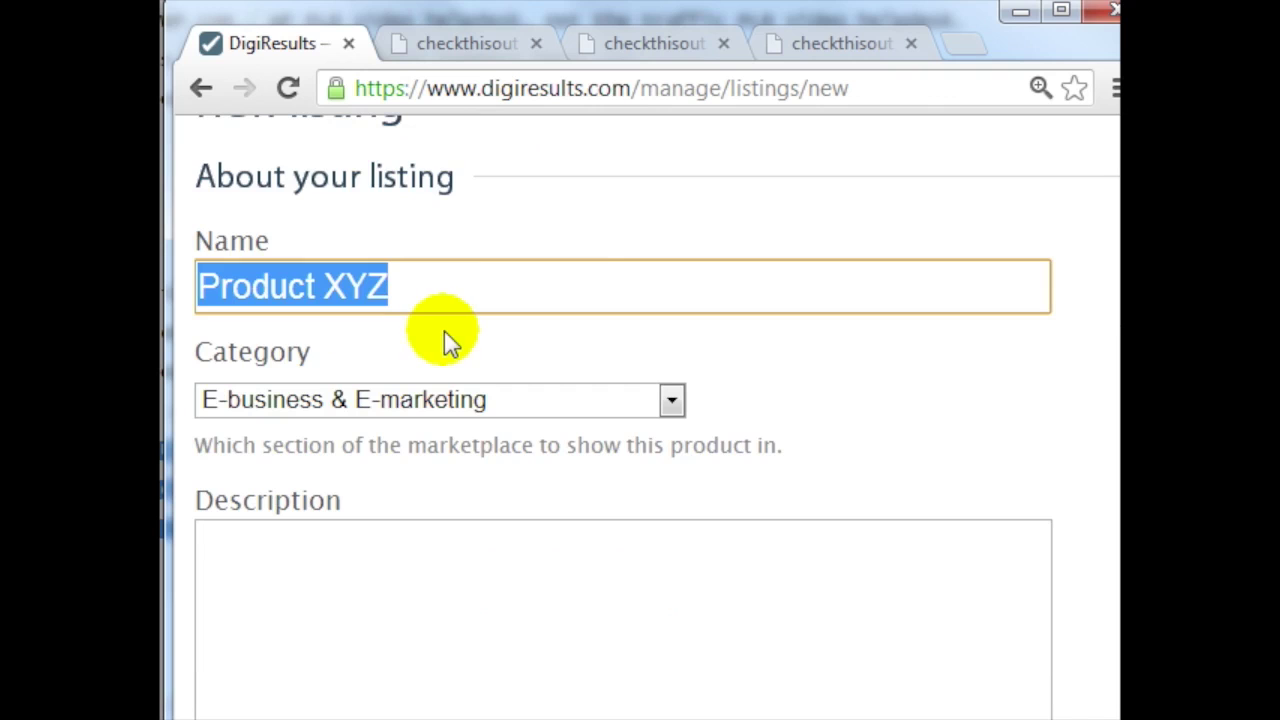
scroll(300, 400, down, 2)
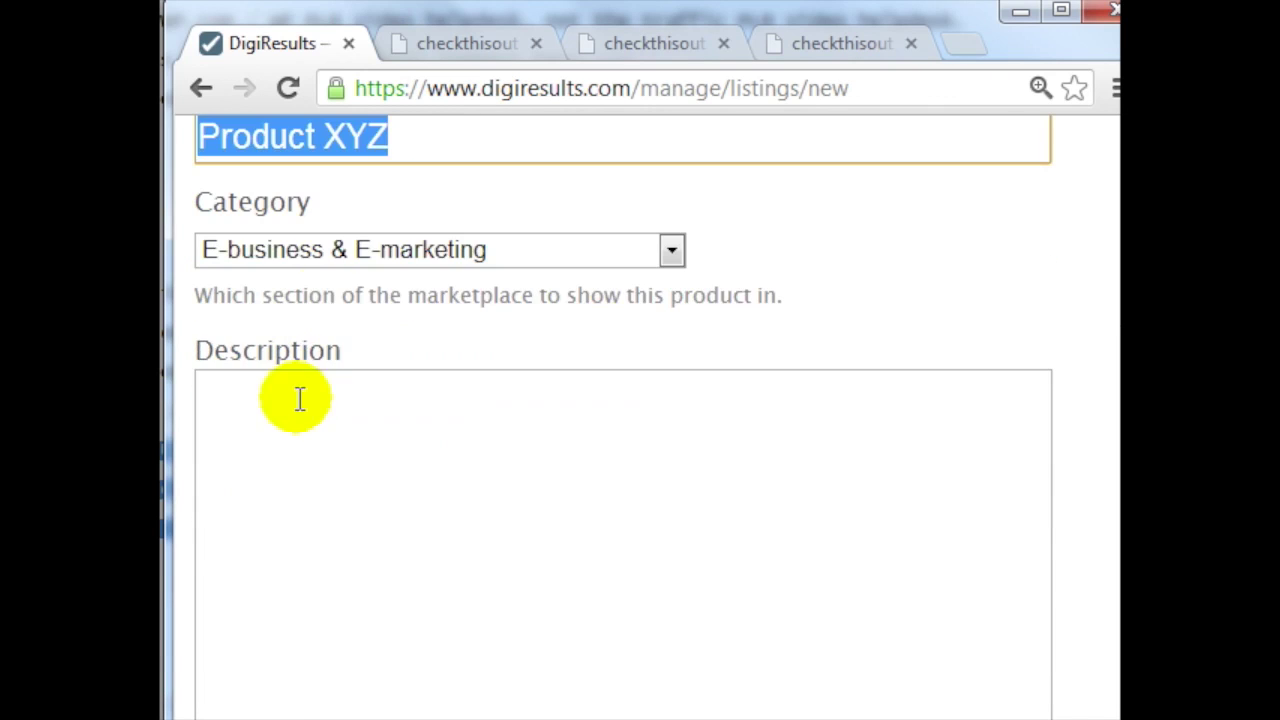
click(264, 260)
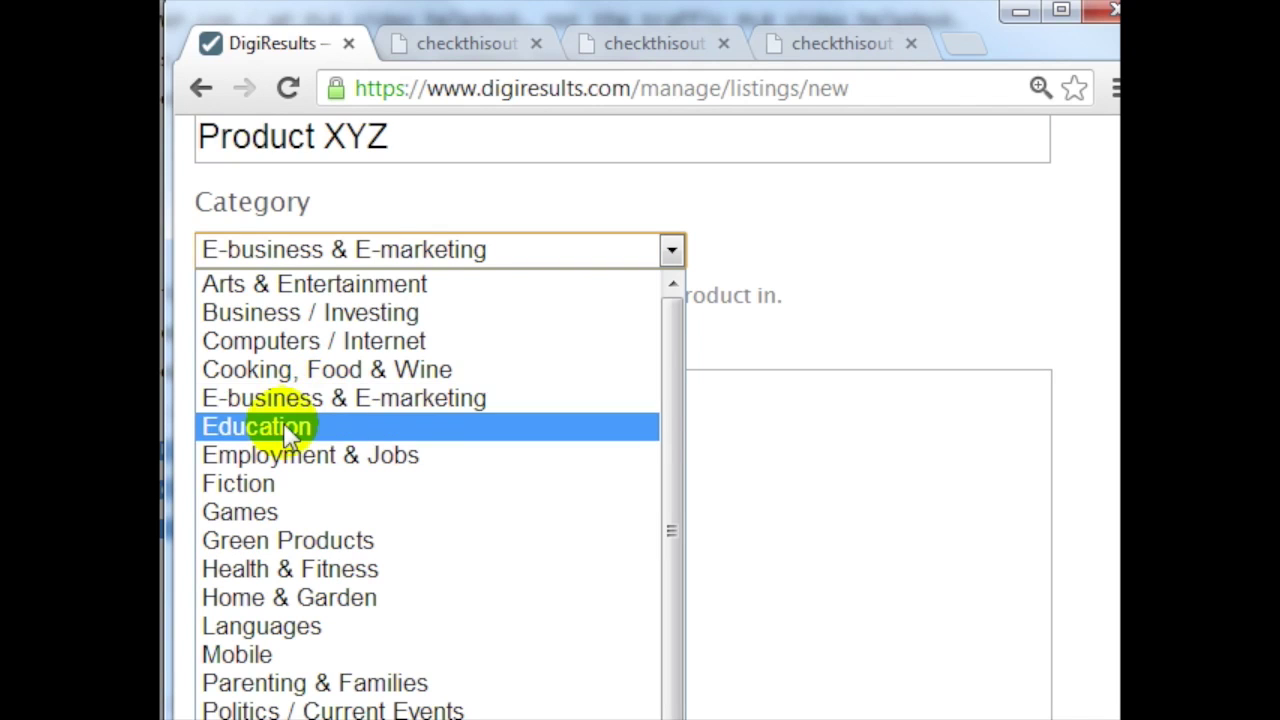
click(286, 397)
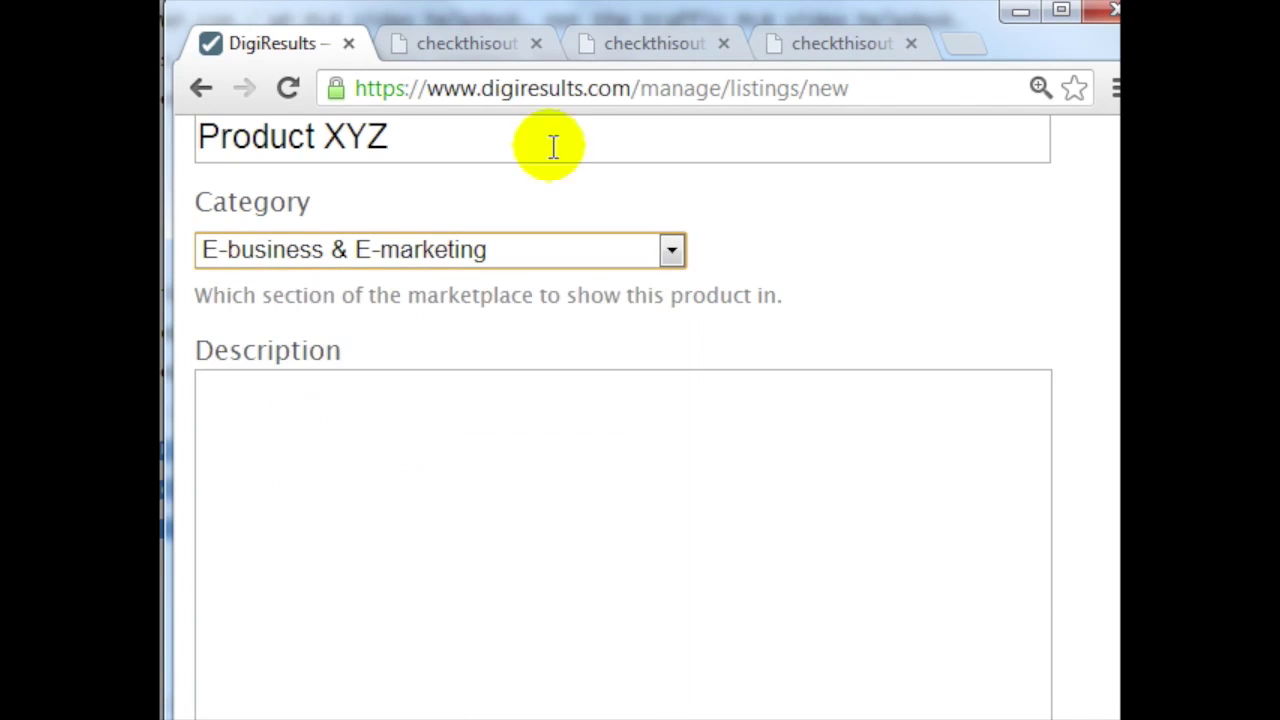
Step: Enter "Short Description About Your Product." as the listing's description
click(429, 421)
key(ctrl+v)
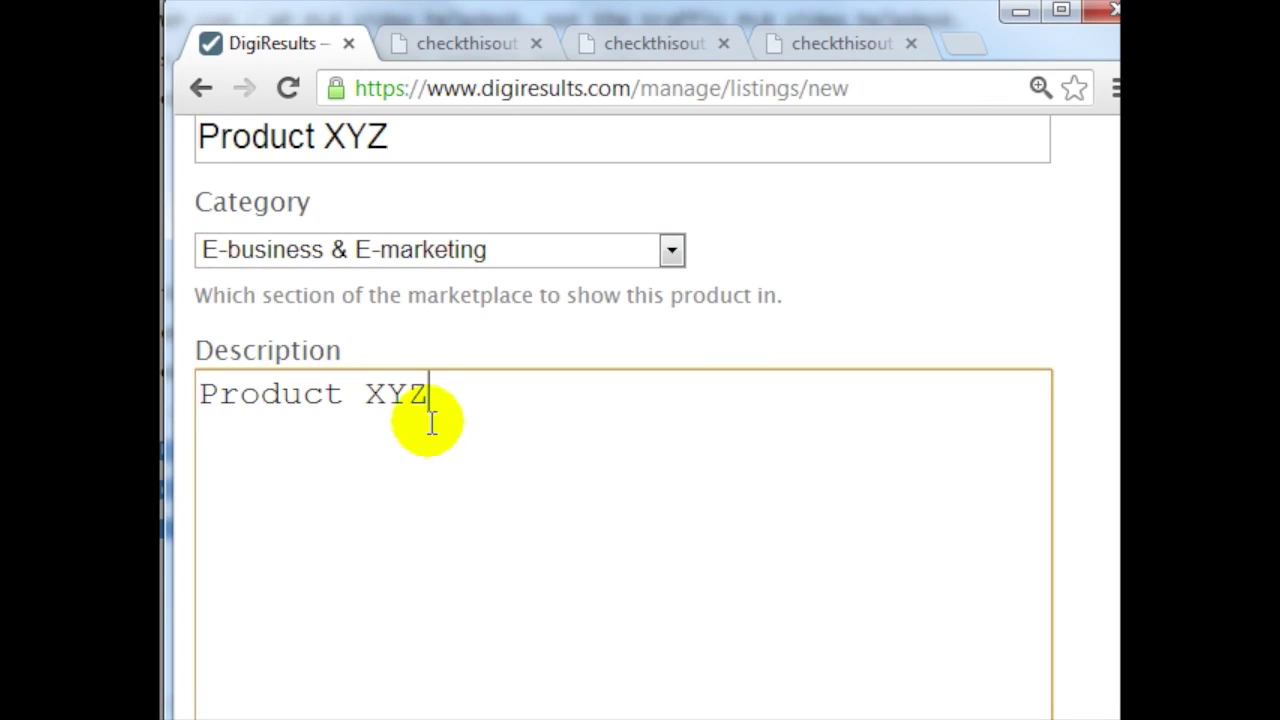
key(ctrl+a)
text(Descri)
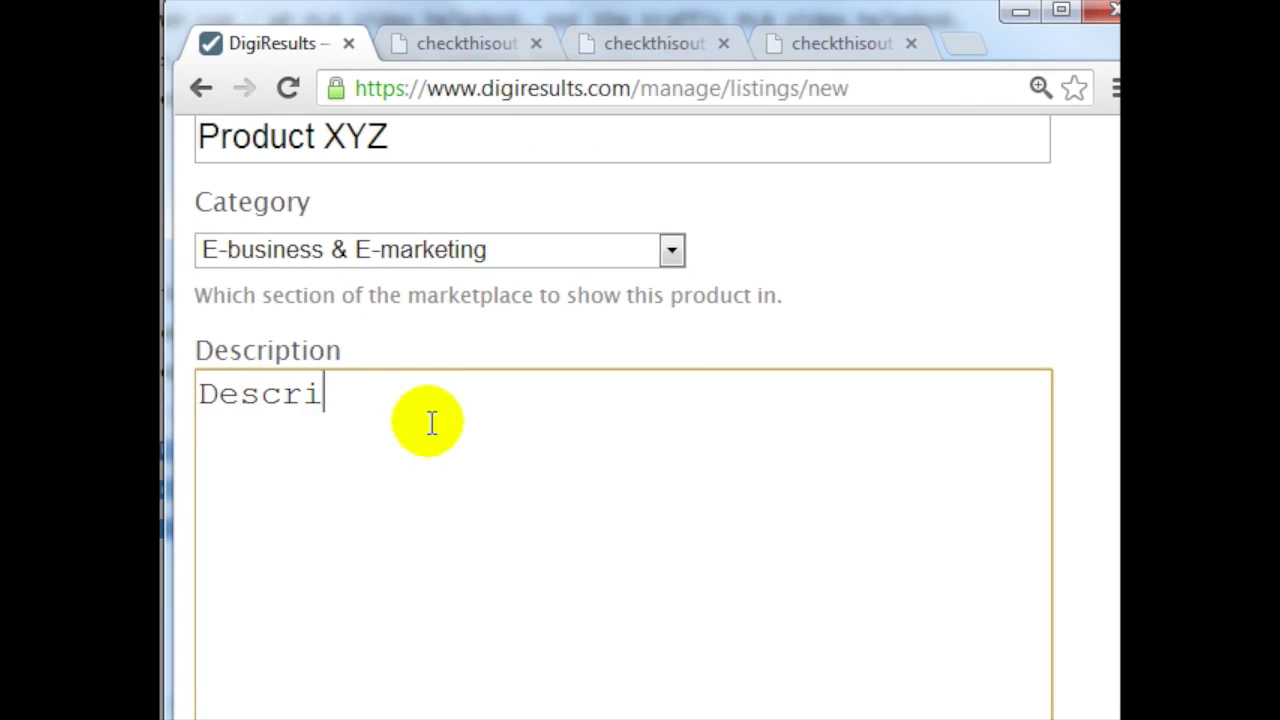
text(ption)
text(Short )
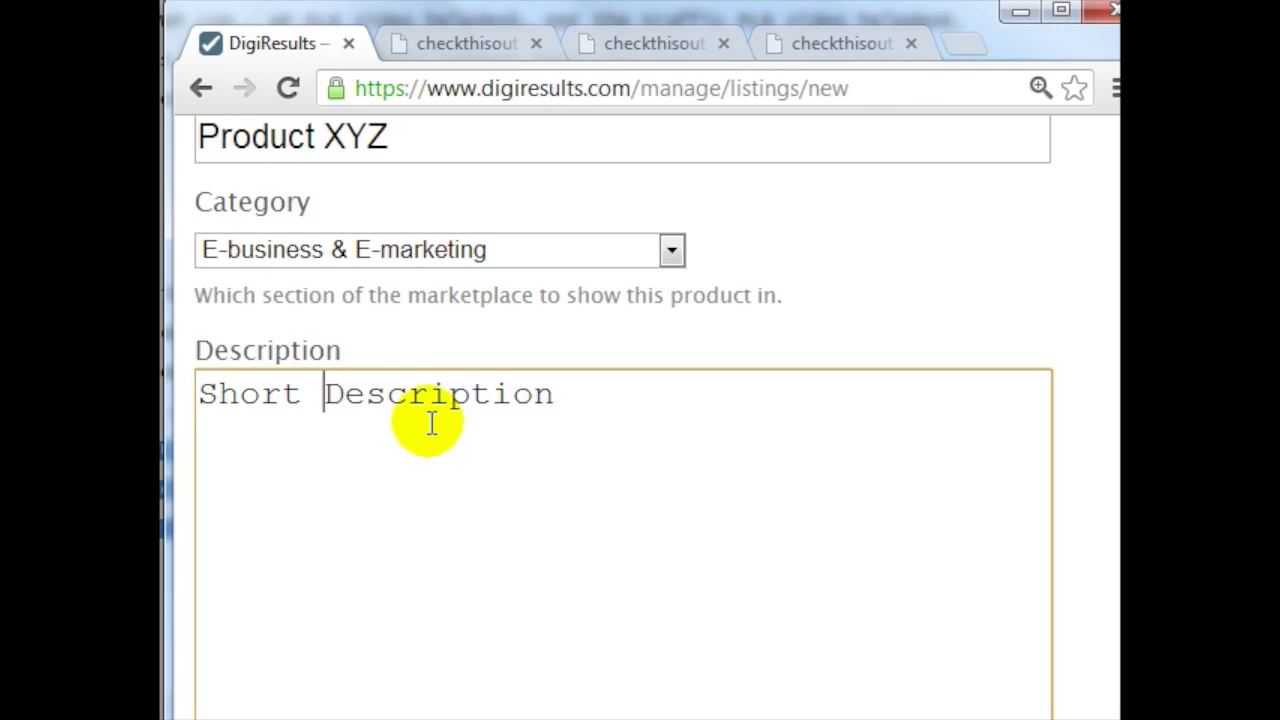
text(About Yo)
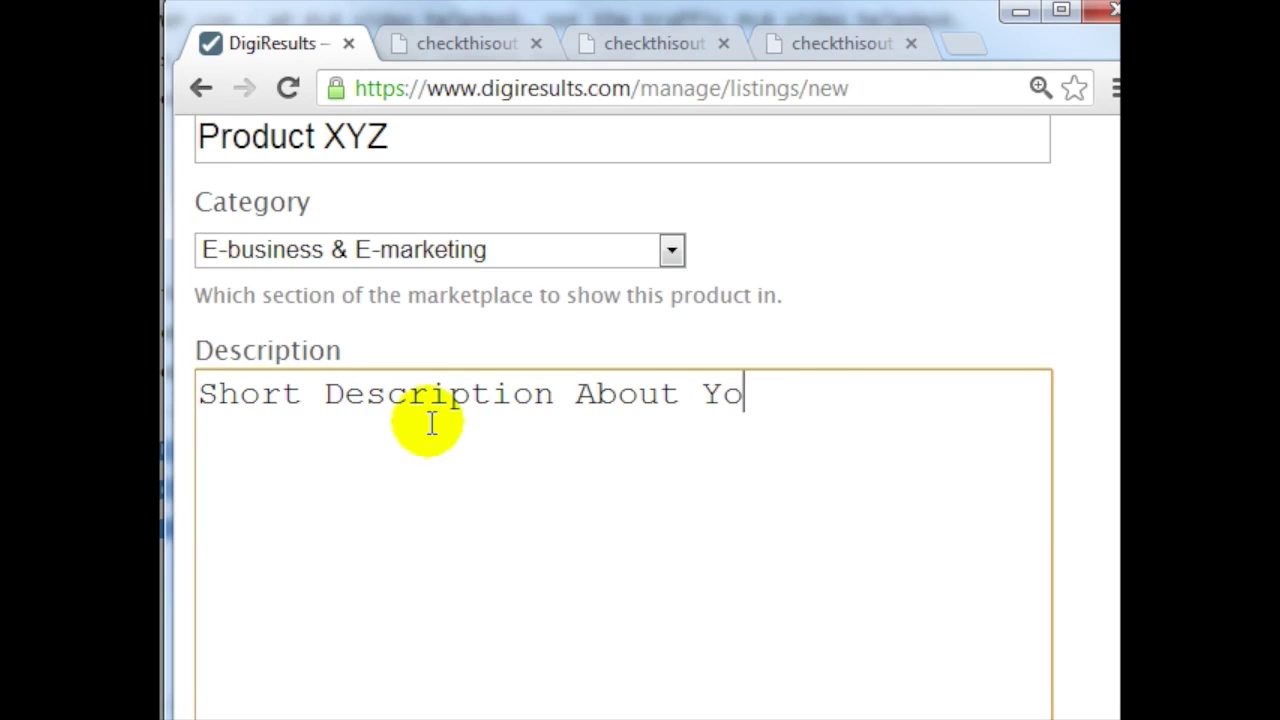
text(ur Product.)
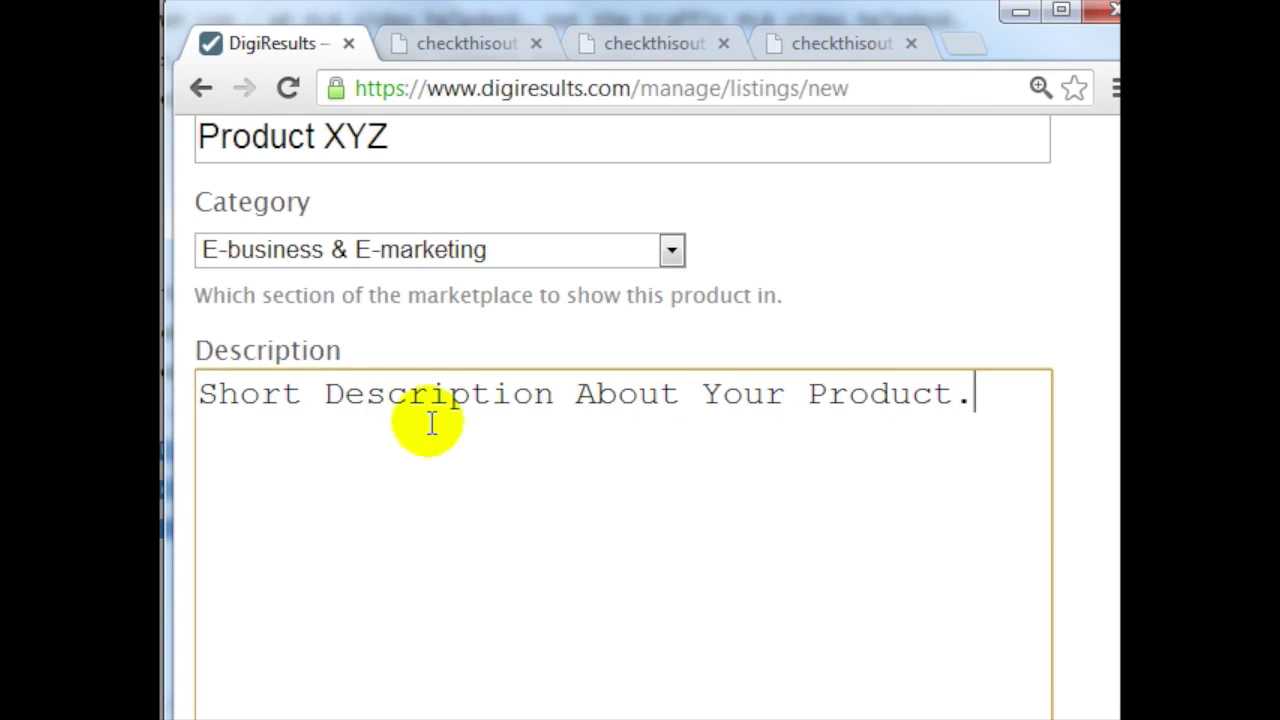
Step: Add "What it is, benefits, etc." to the end of the description and create the listing
text(  What )
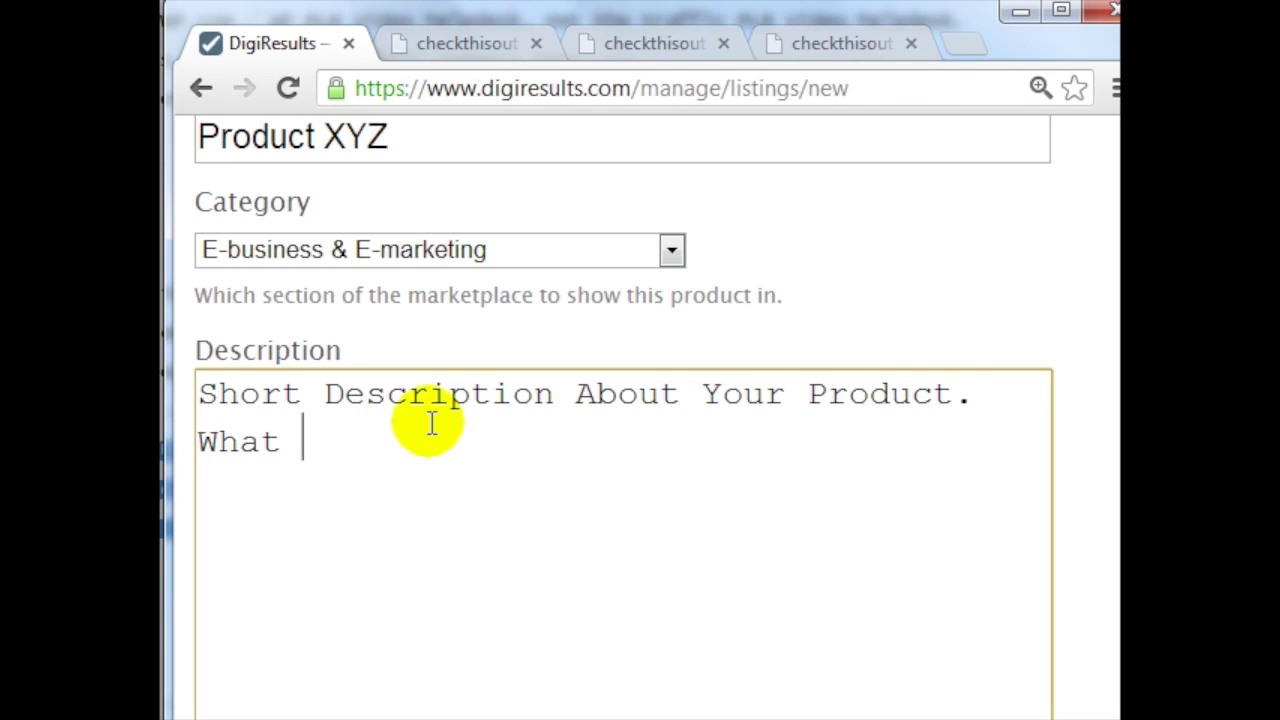
text(it is, b)
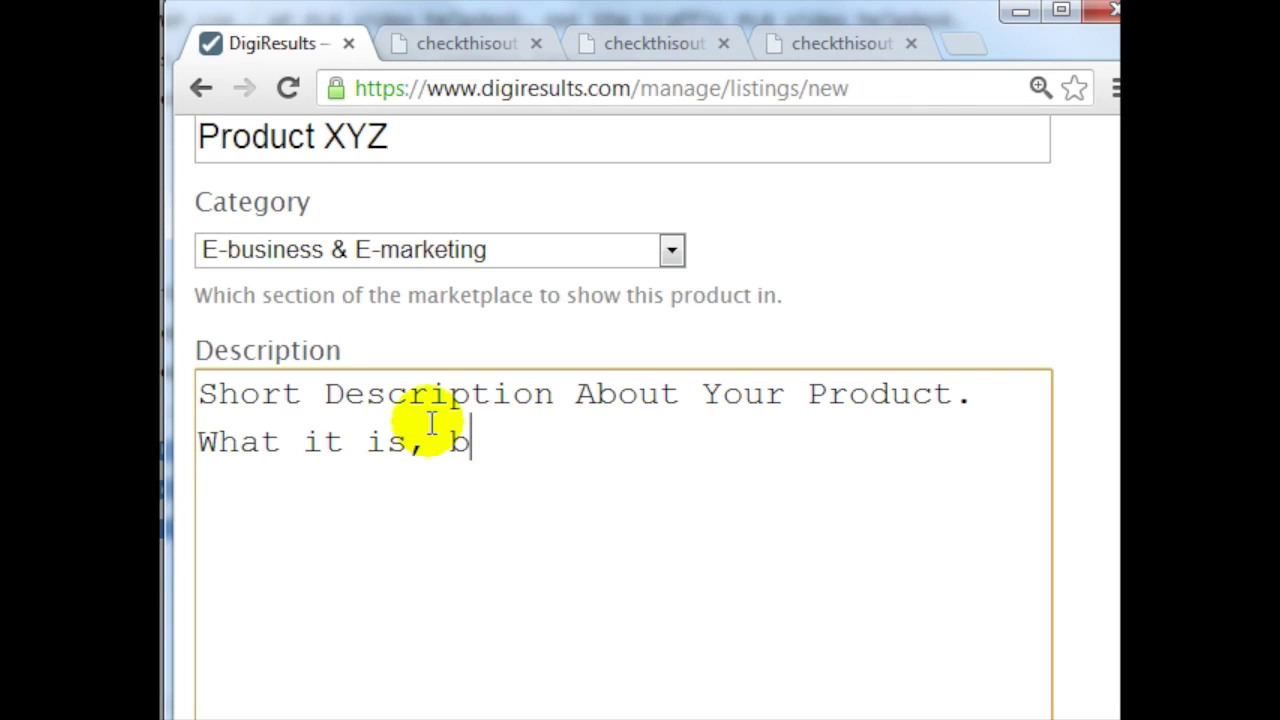
text(enefits)
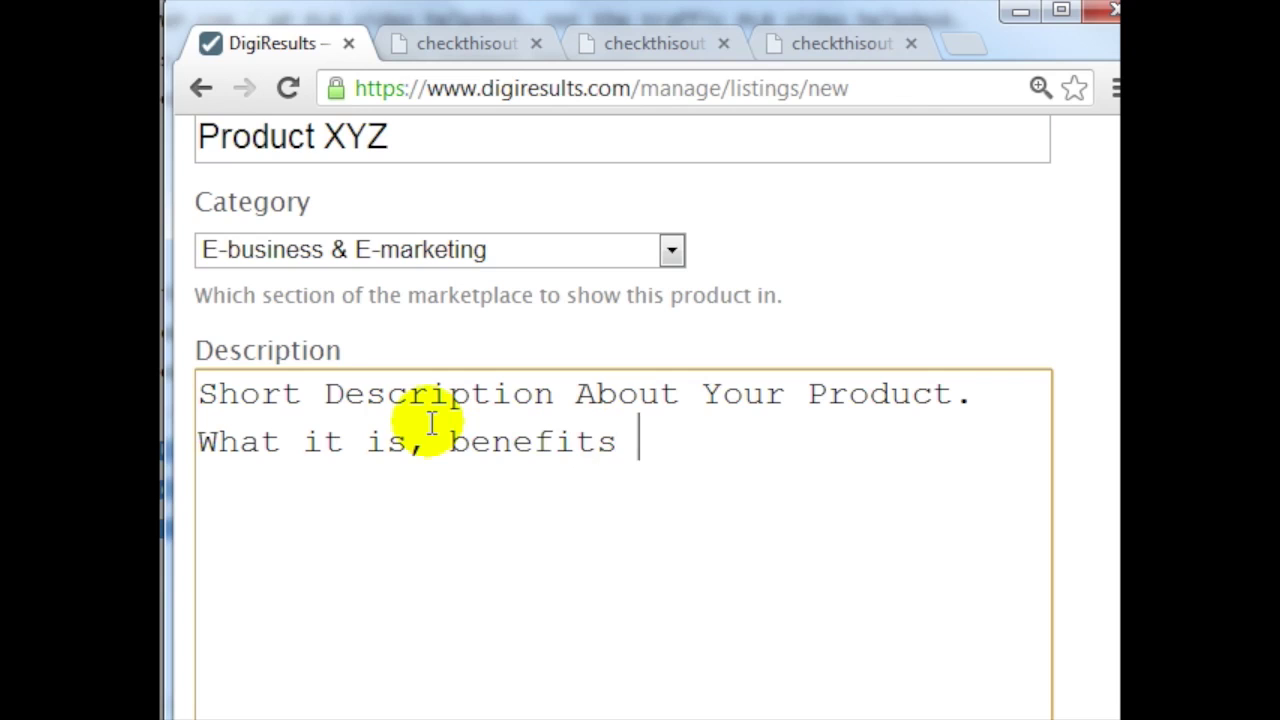
key(BackSpace)
text(, etc.)
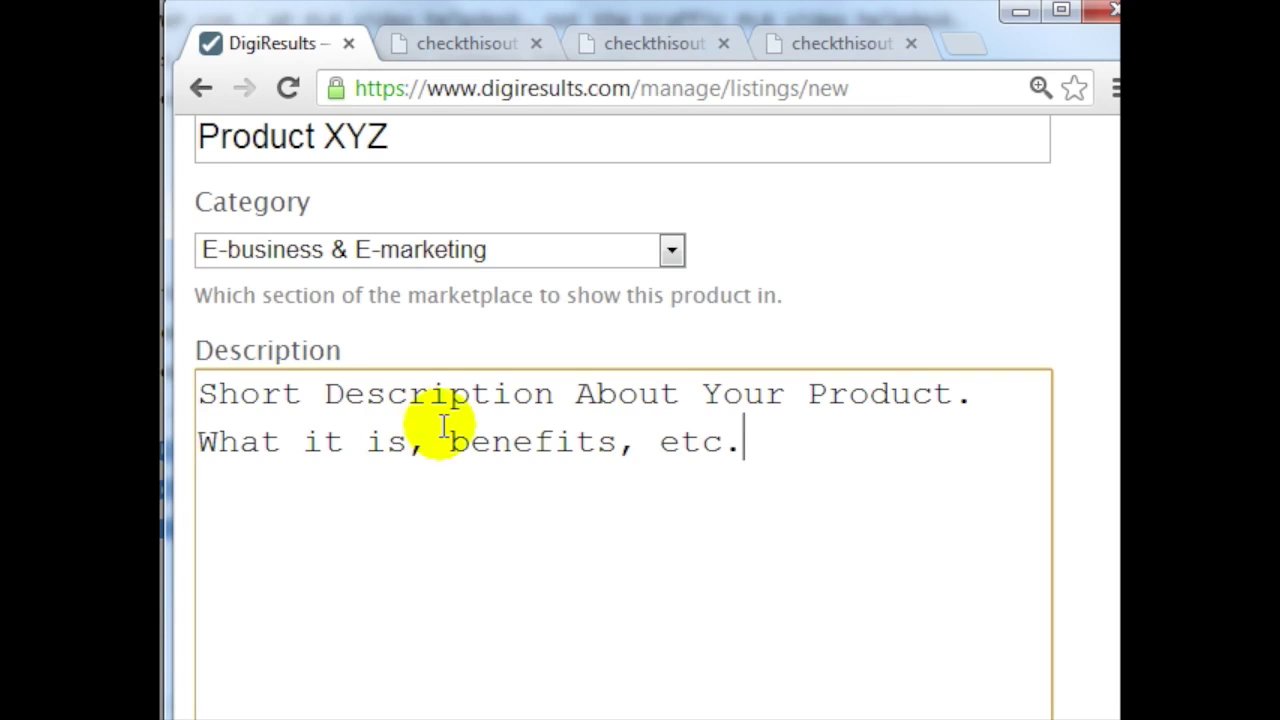
scroll(306, 466, down, 3)
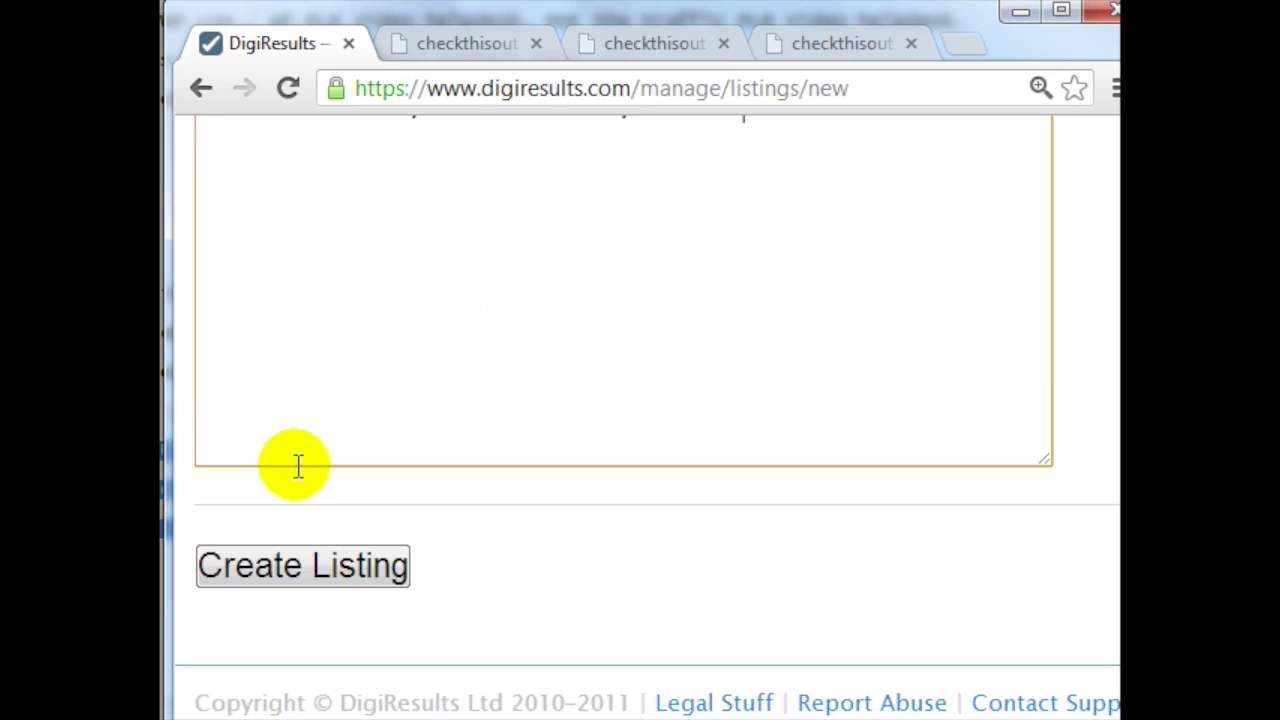
click(302, 568)
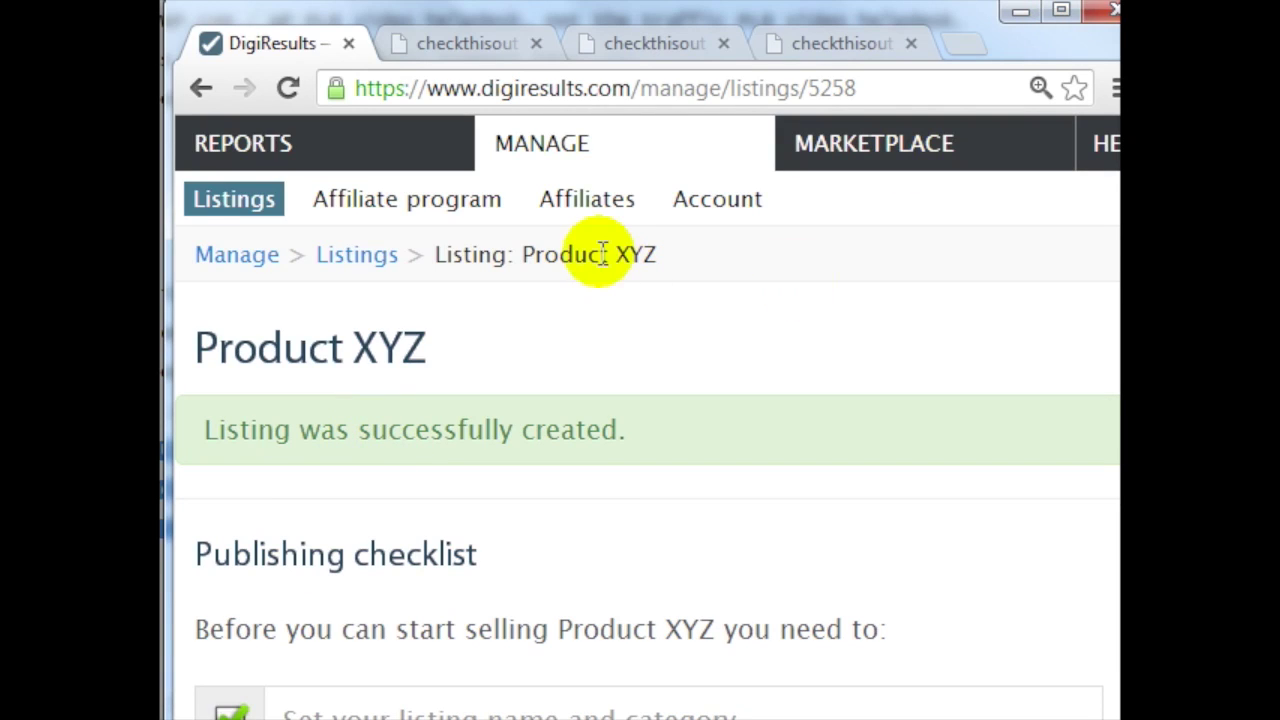
Step: Open the sales page setup for Product XYZ from the publishing checklist, ready to fill in the support email
scroll(264, 310, down, 3)
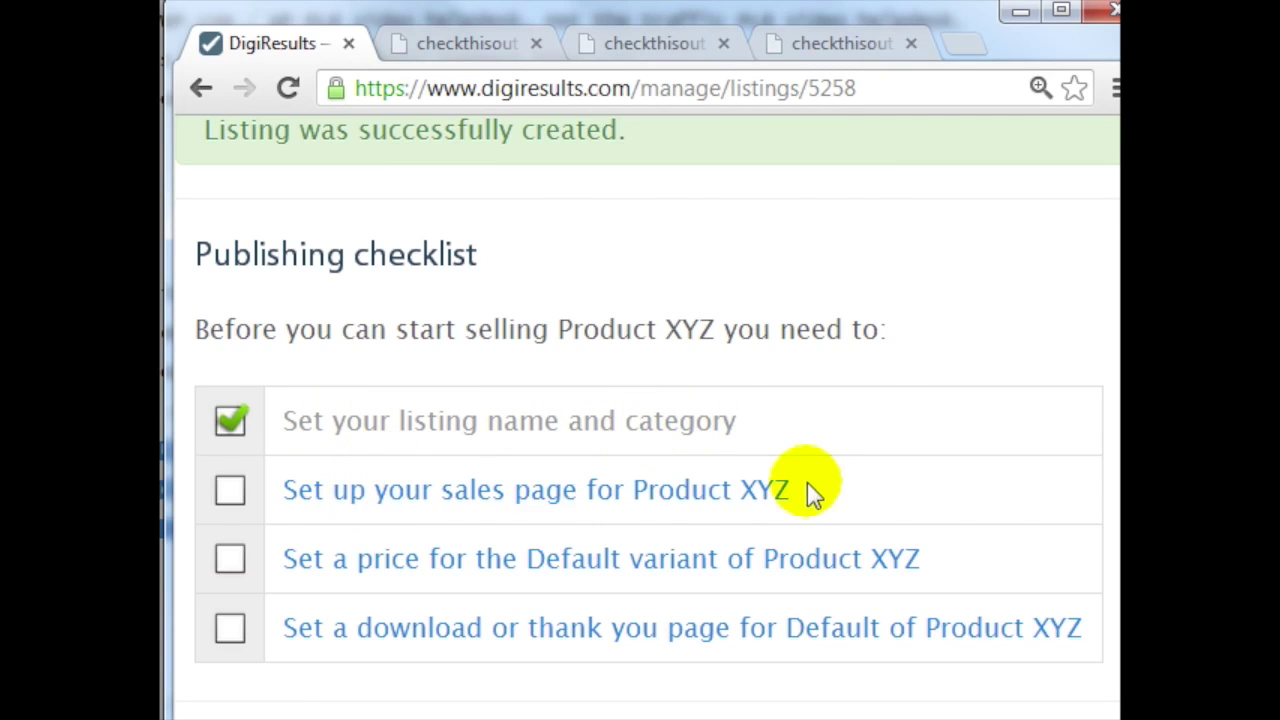
click(383, 497)
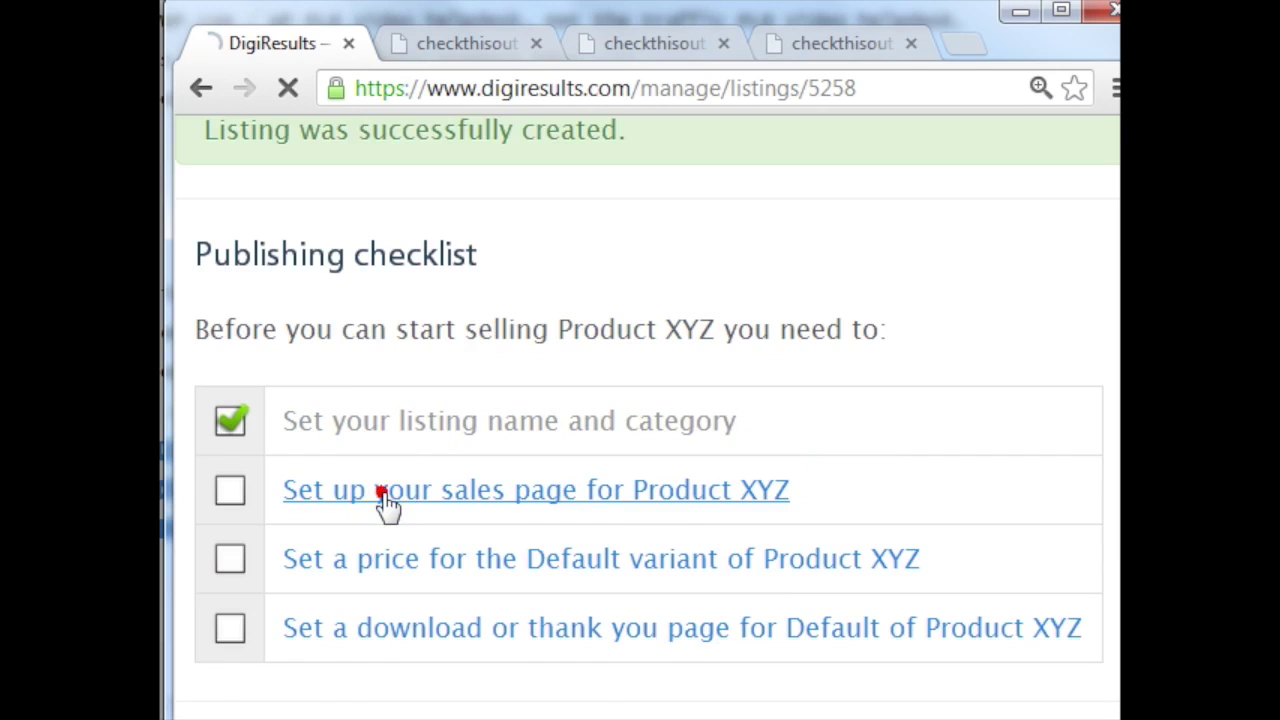
scroll(472, 449, down, 3)
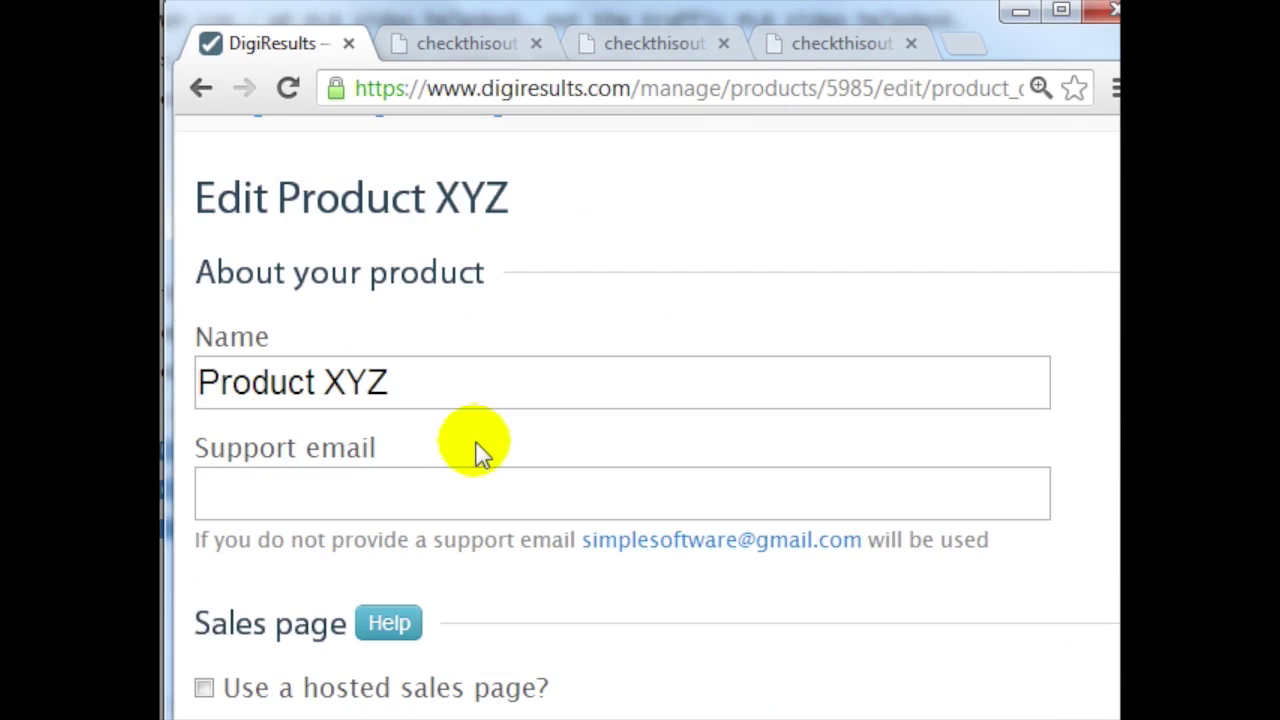
scroll(478, 450, down, 2)
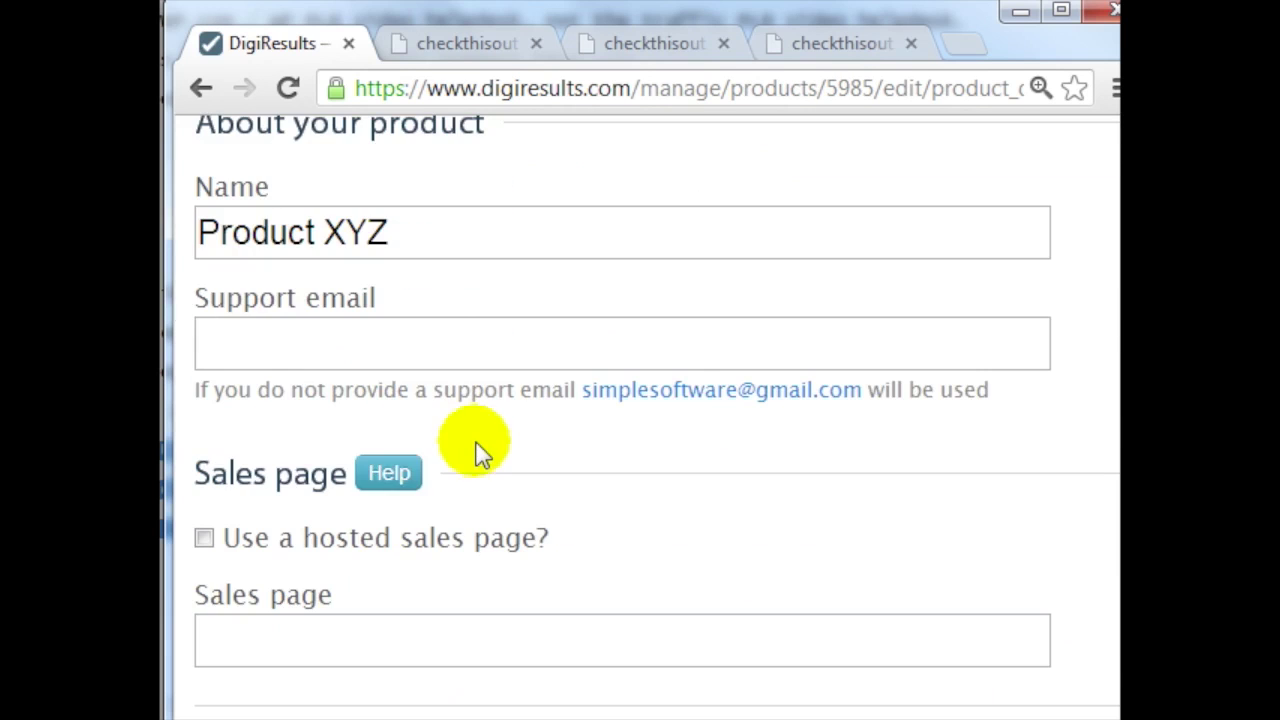
click(428, 343)
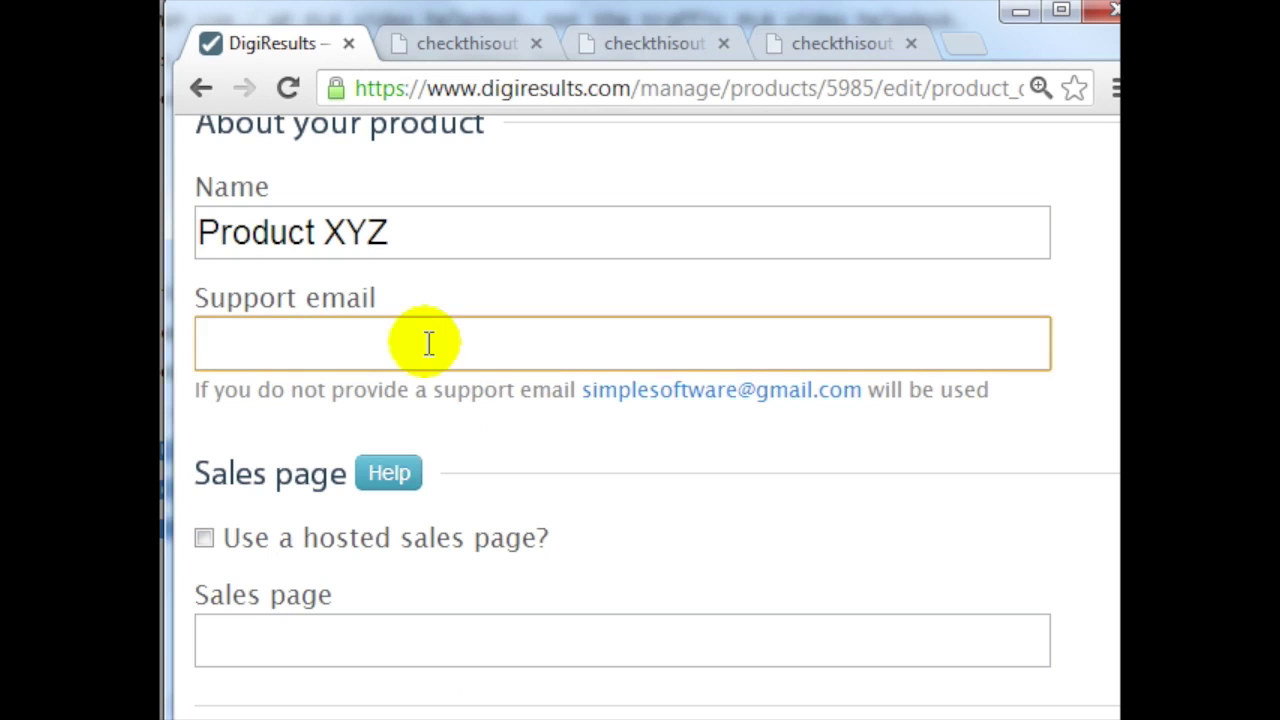
scroll(426, 343, down, 2)
scroll(428, 497, up, 2)
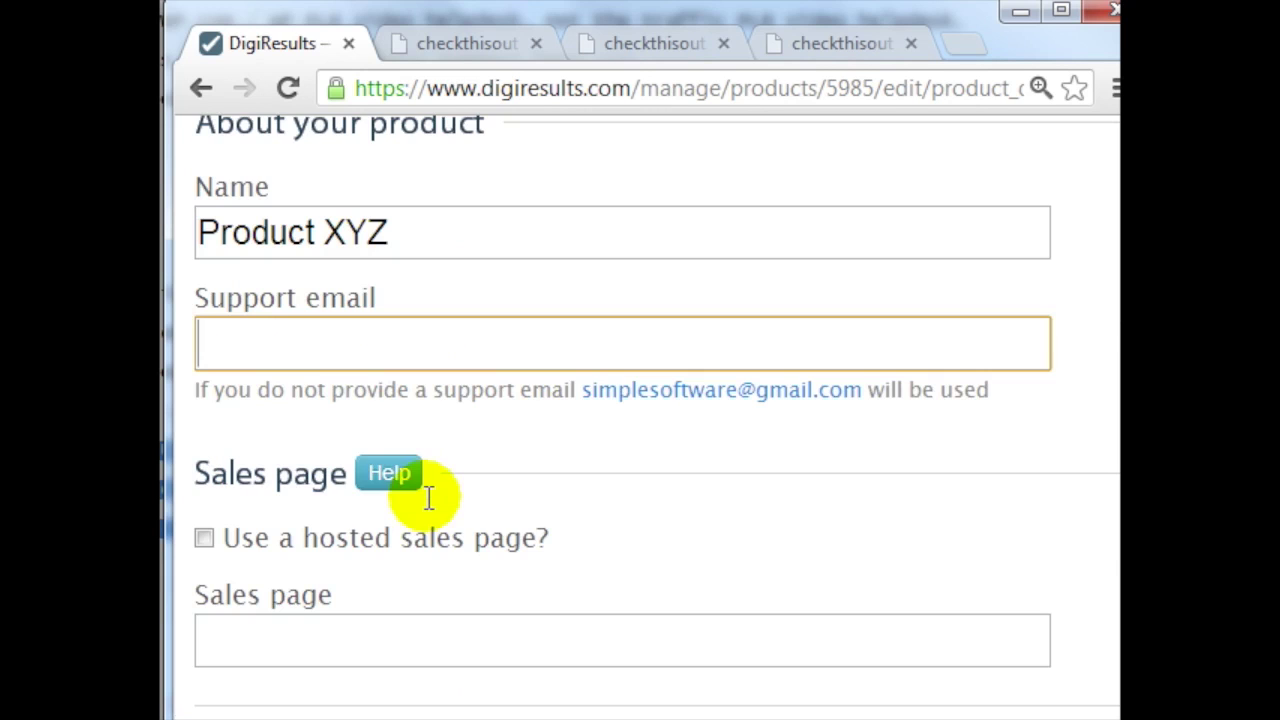
Step: Copy the web address of the index.html sales page and fill in the product's support email
click(490, 44)
click(561, 88)
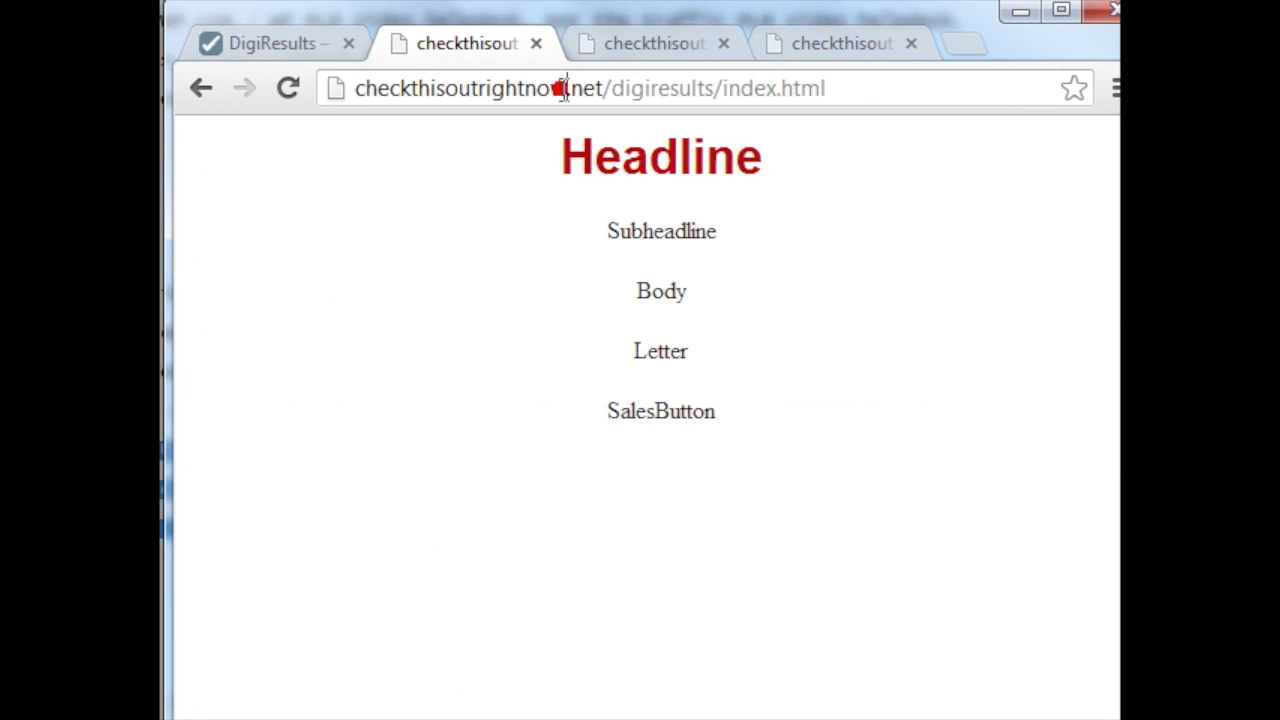
click(300, 44)
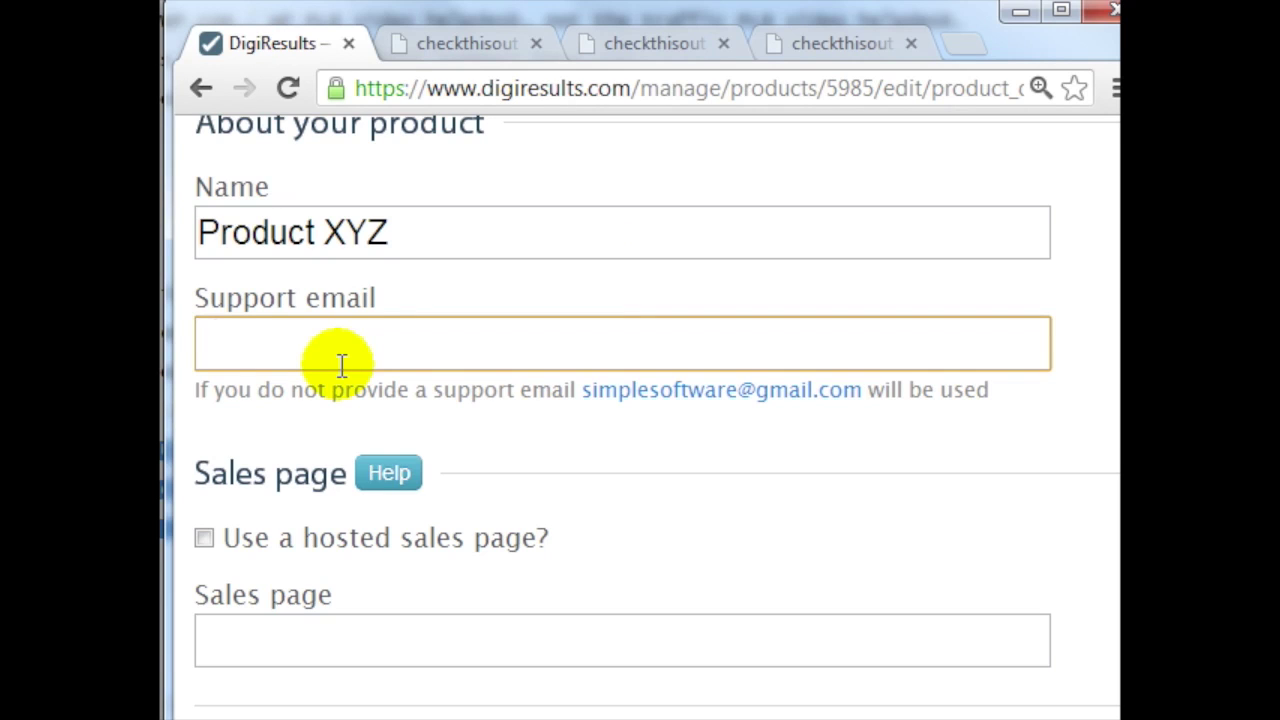
text(support@yourdo)
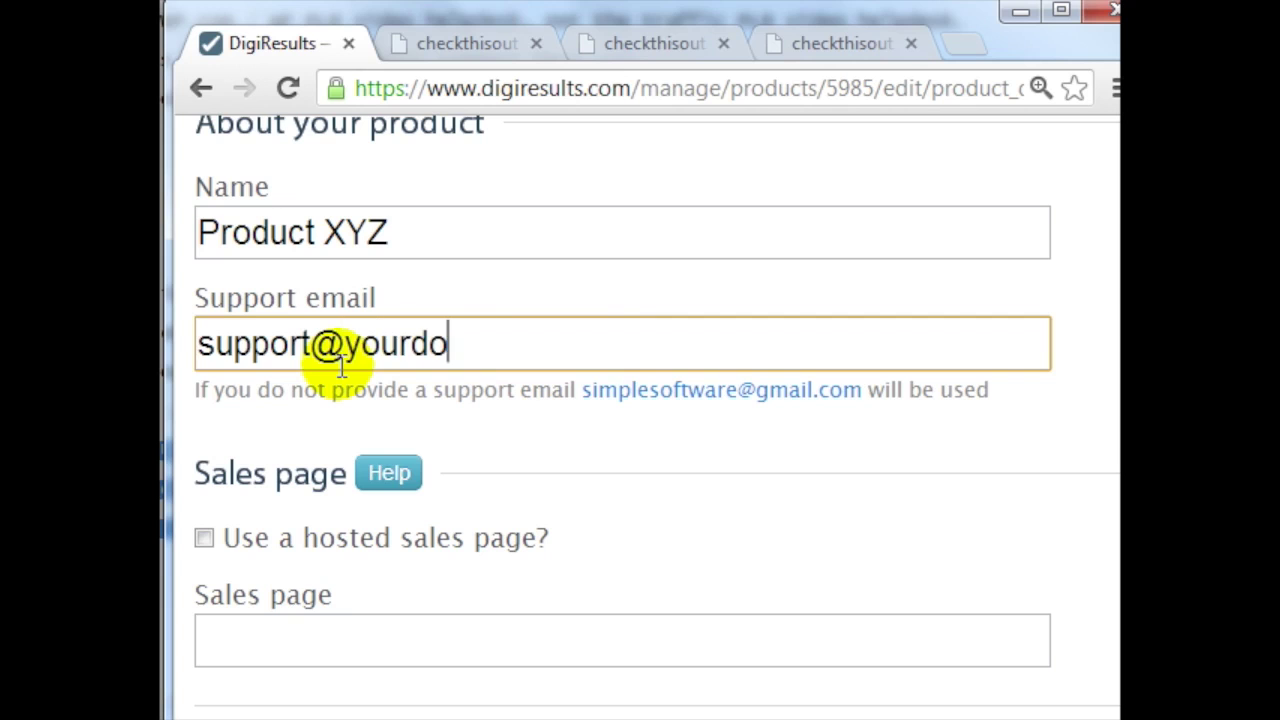
text(main.com)
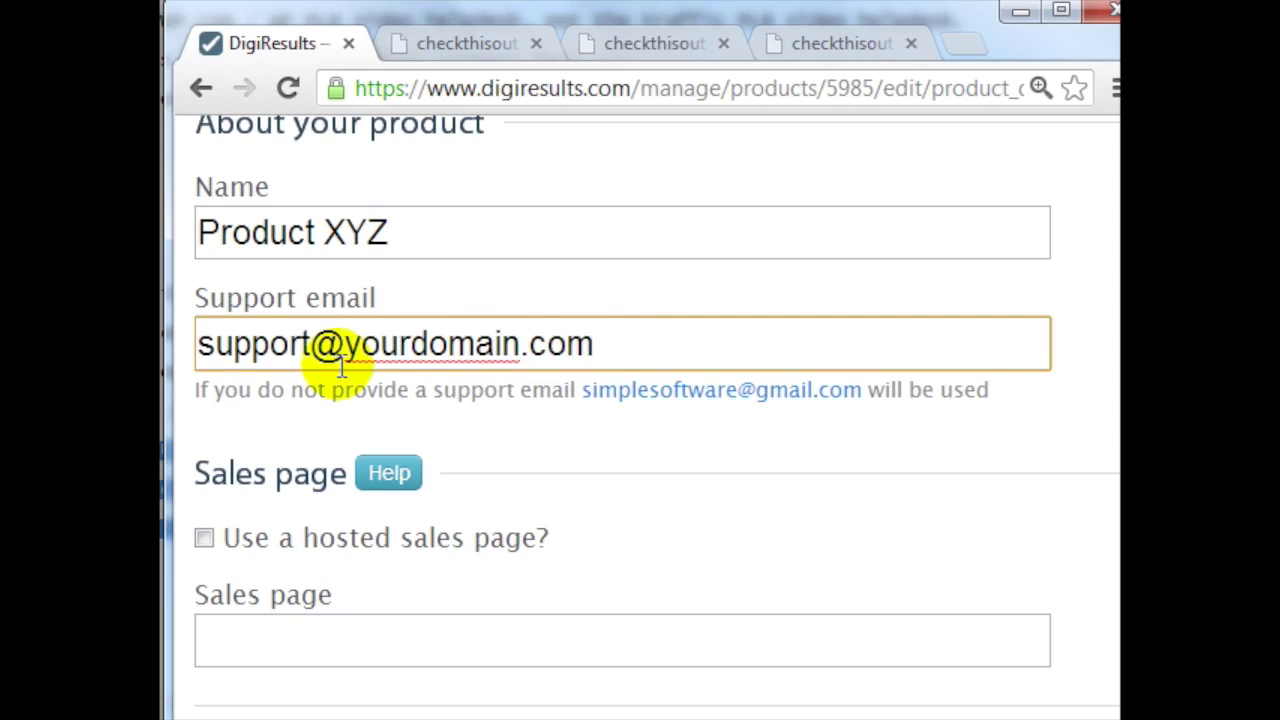
scroll(341, 366, down, 2)
click(390, 496)
text(http://checkthisoutrightnow.net/digiresults/index.html)
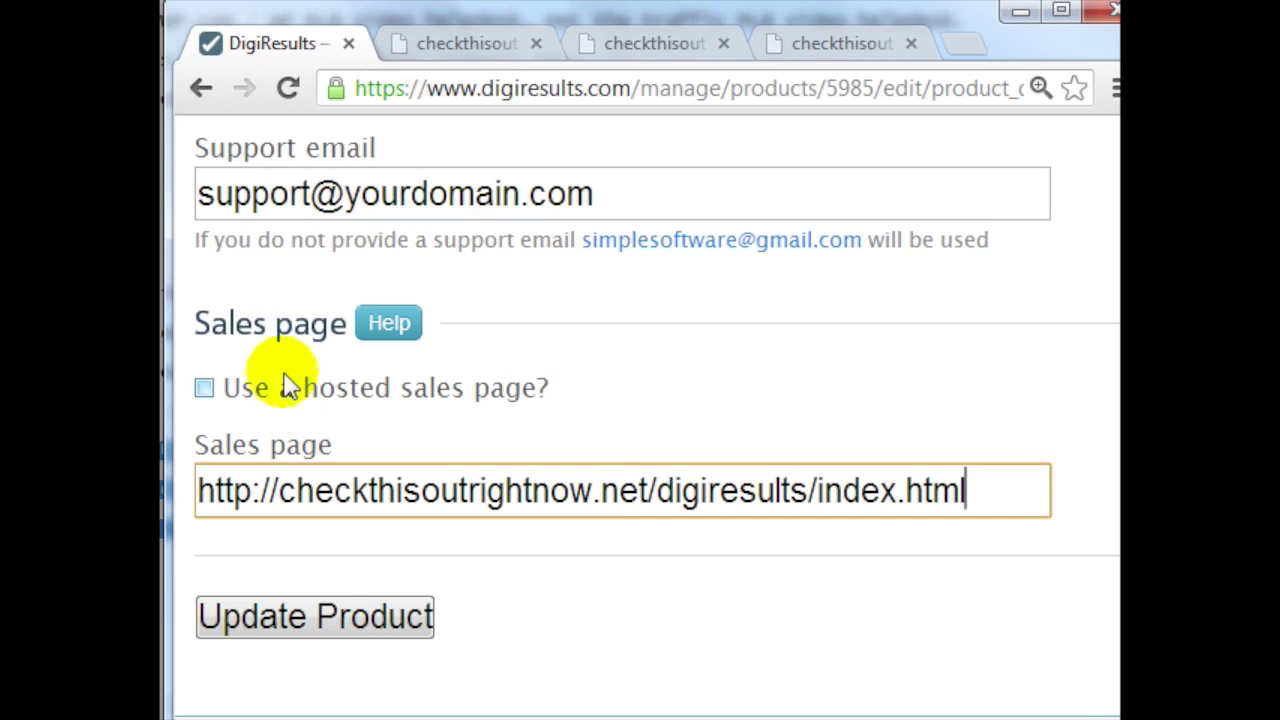
Step: Save the product's sales page details and open the price setup for the Default variant of Product XYZ
triple_click(1008, 489)
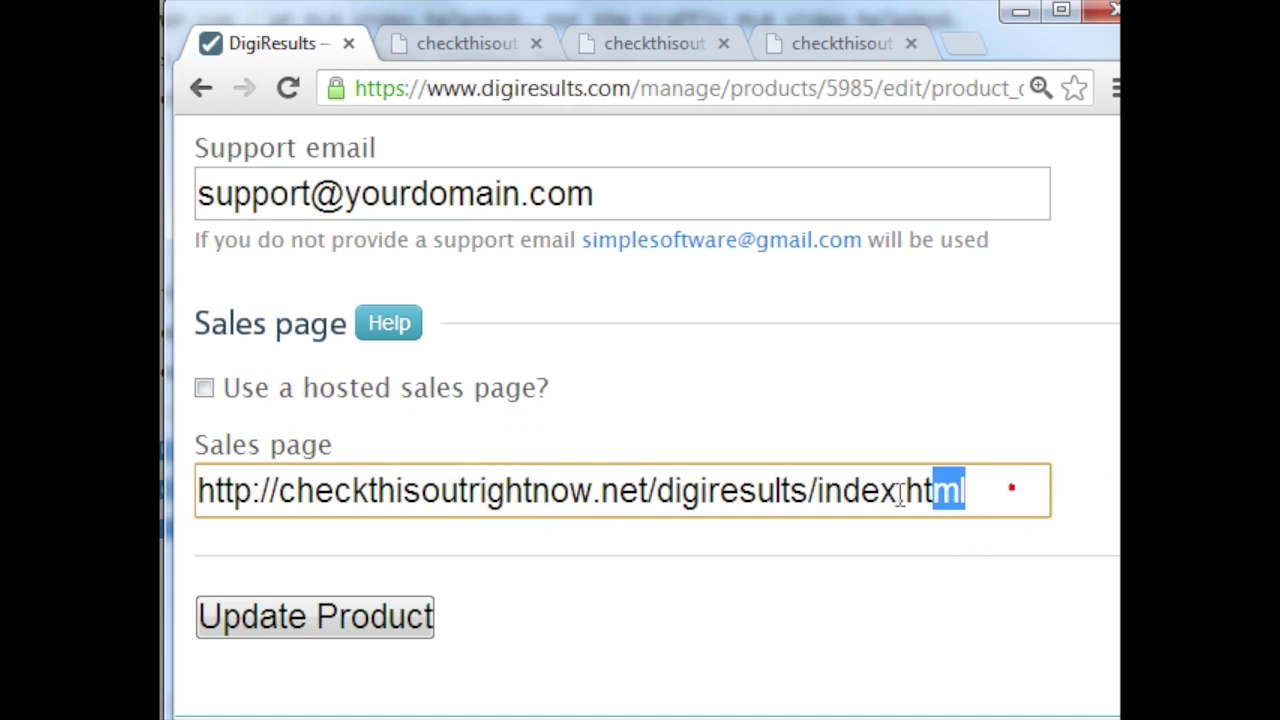
click(329, 620)
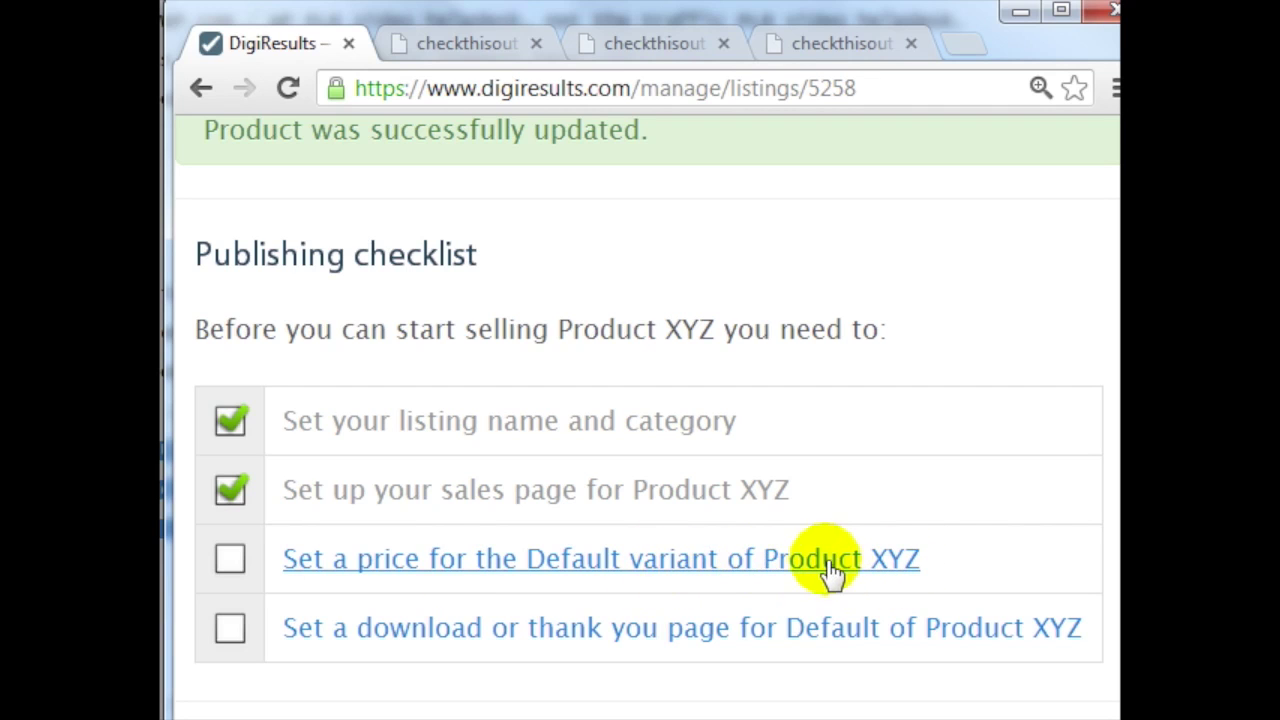
click(871, 564)
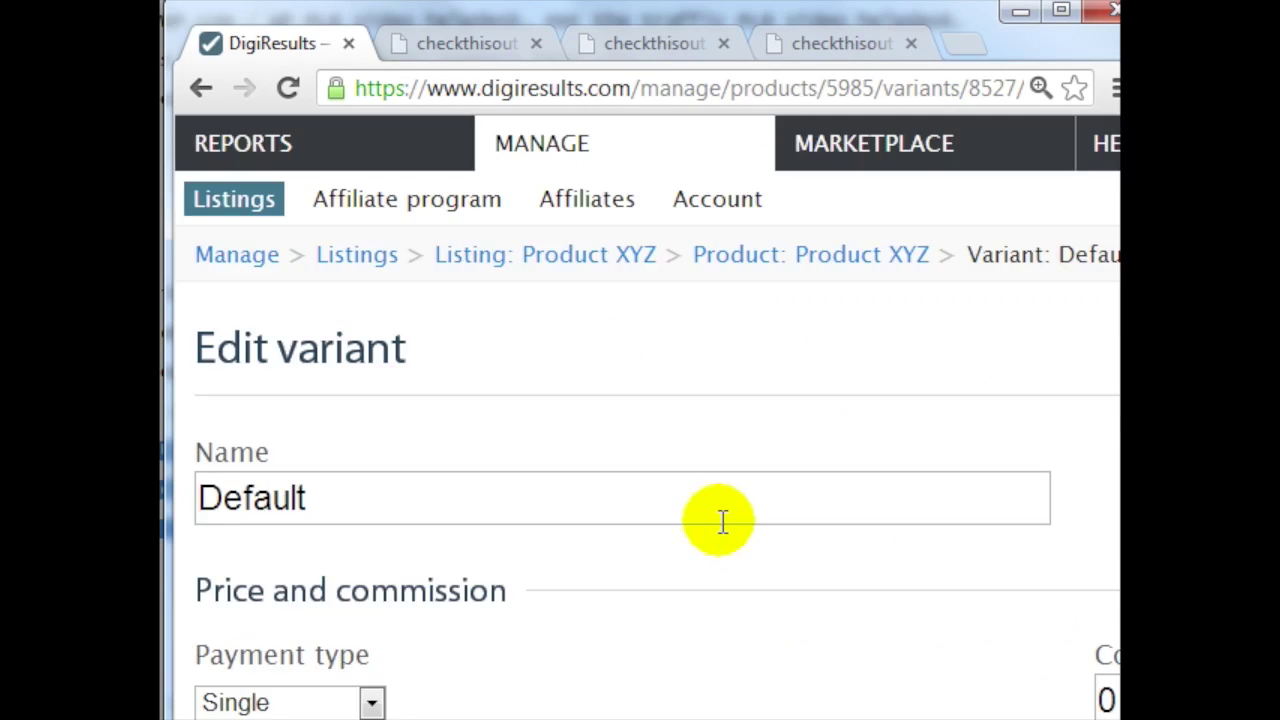
Step: Set the Default variant's payment type to Single and its price to $7
scroll(722, 520, down, 1)
double_click(414, 332)
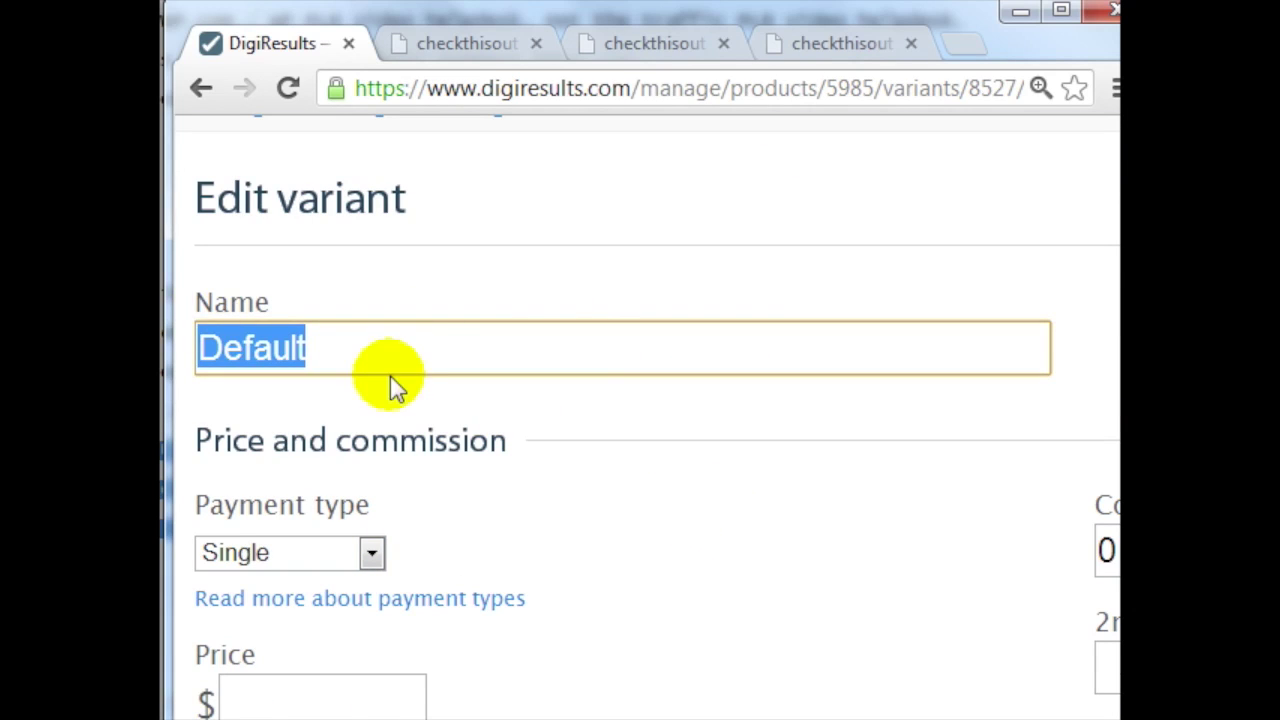
scroll(391, 378, down, 1)
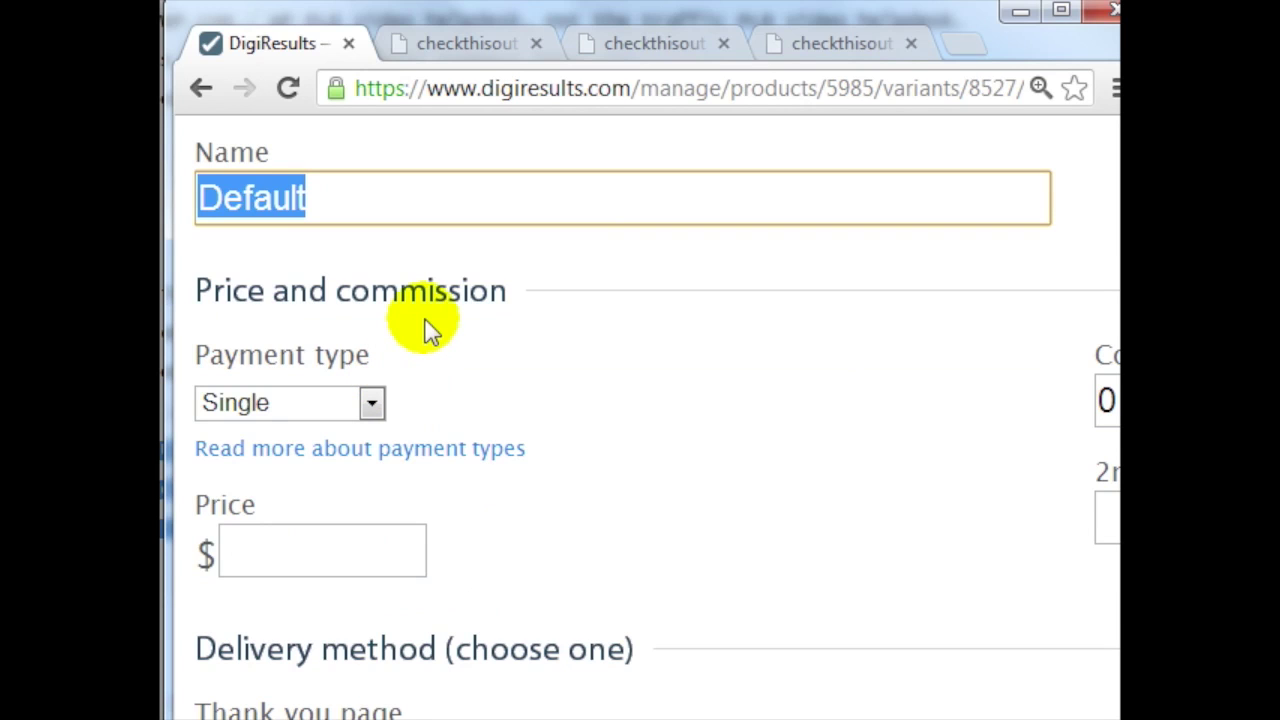
click(432, 290)
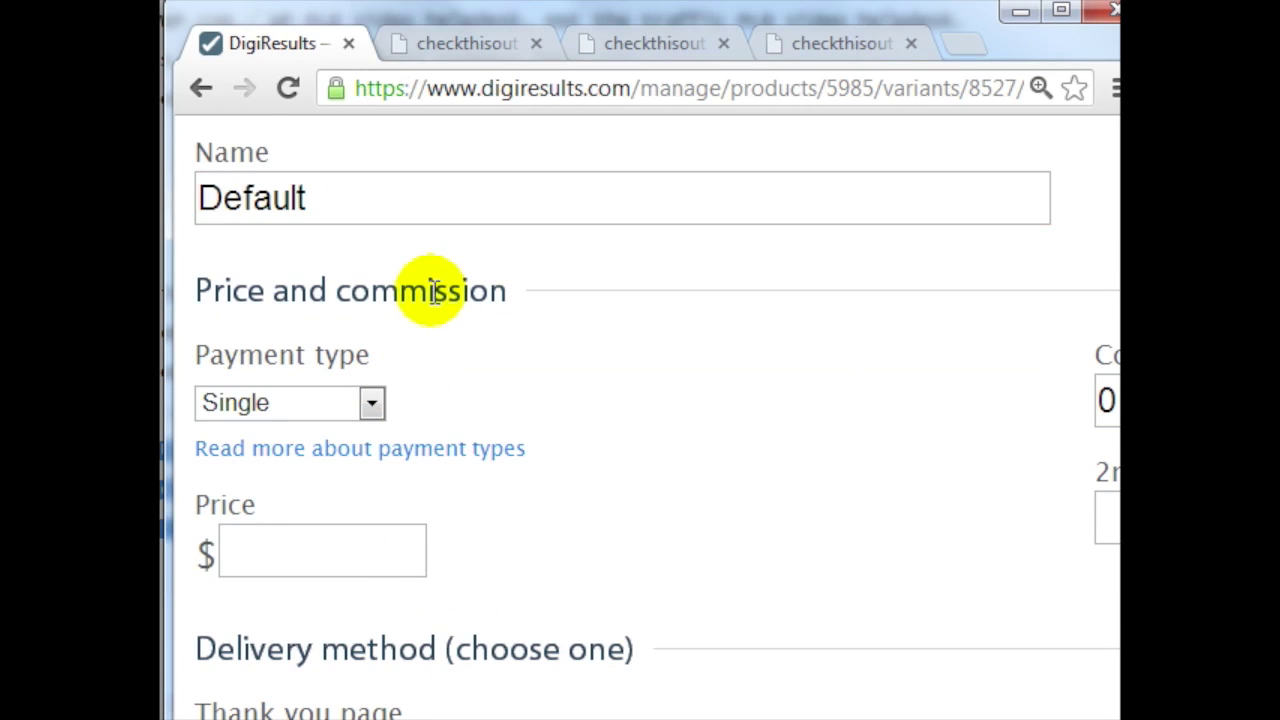
scroll(432, 290, down, 1)
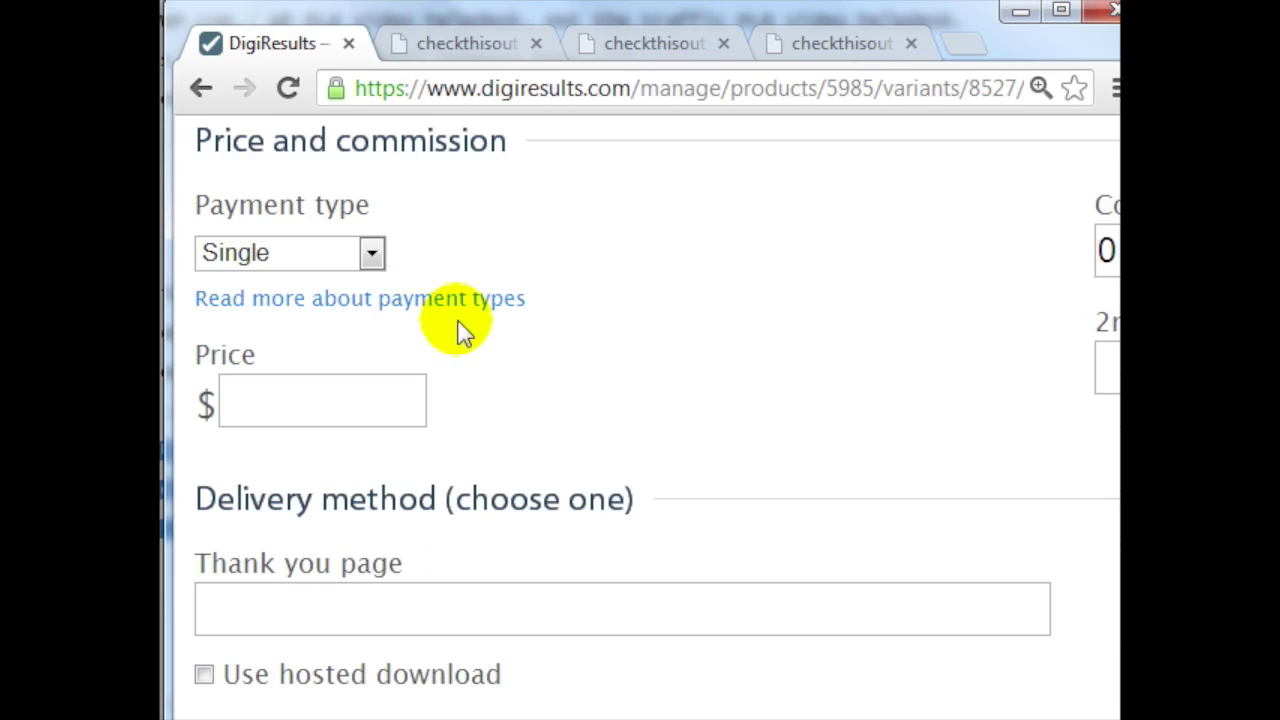
scroll(495, 340, up, 1)
scroll(485, 365, down, 1)
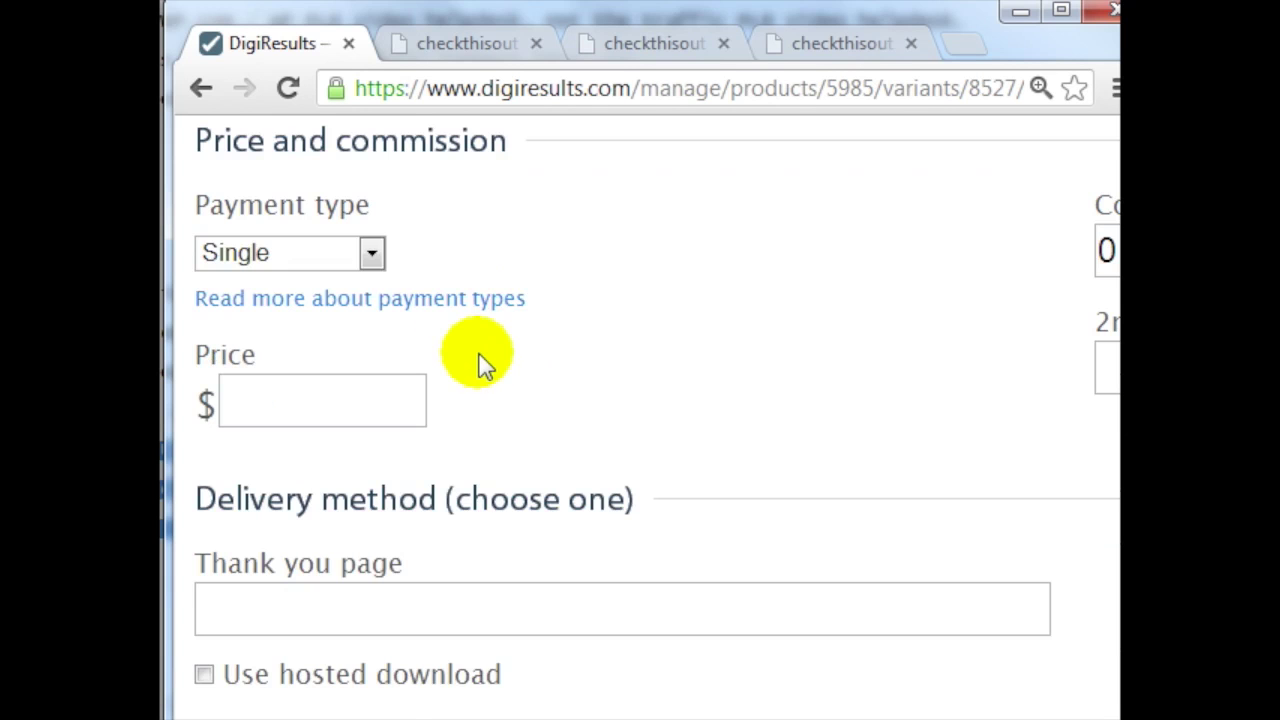
click(345, 260)
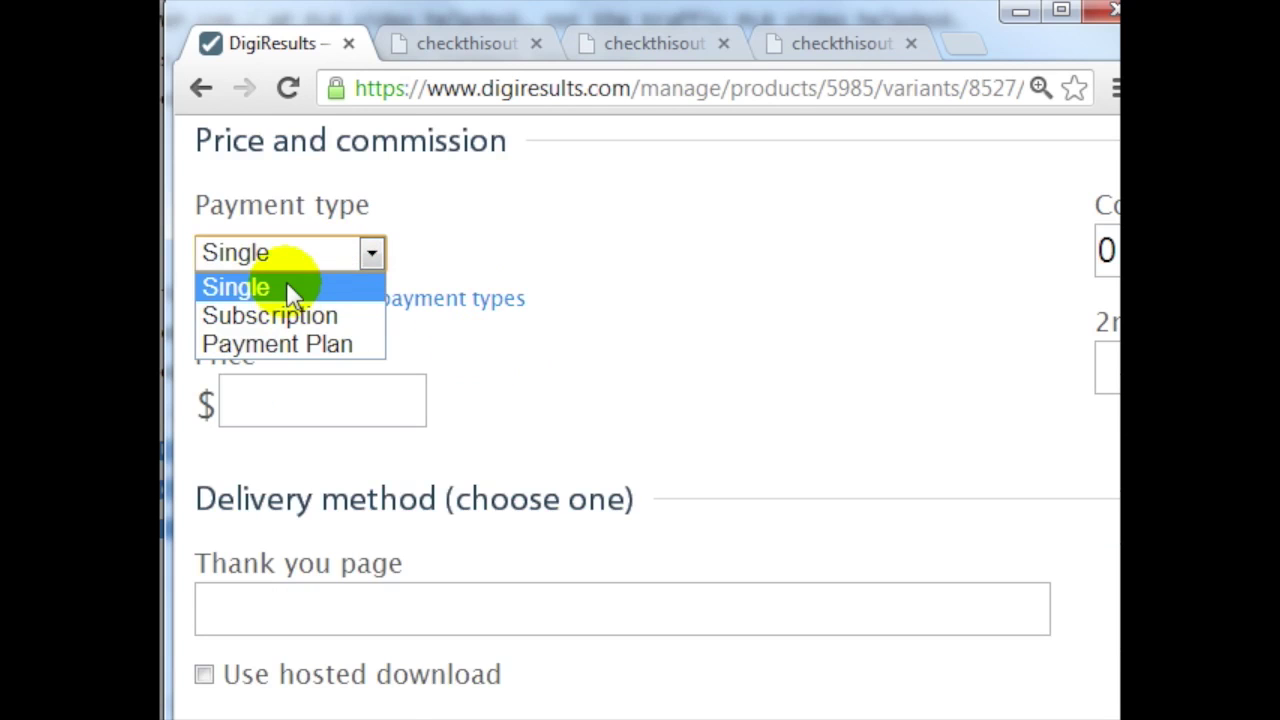
click(286, 284)
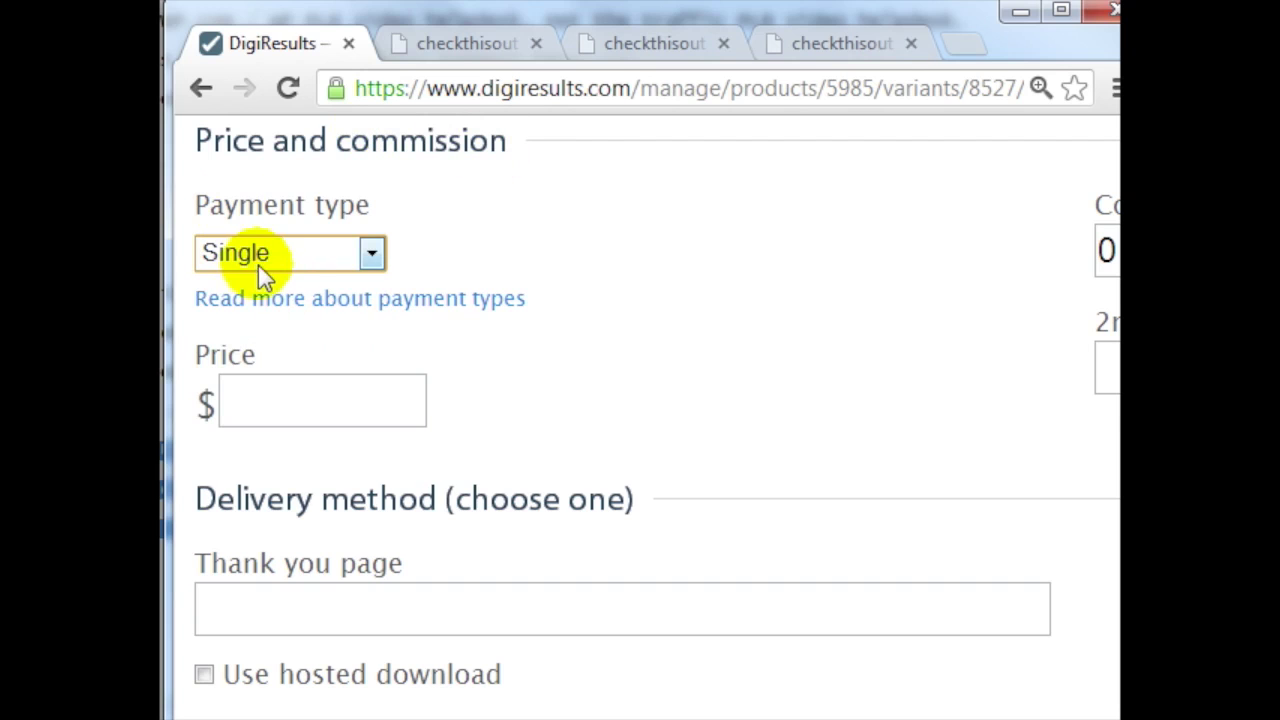
click(306, 400)
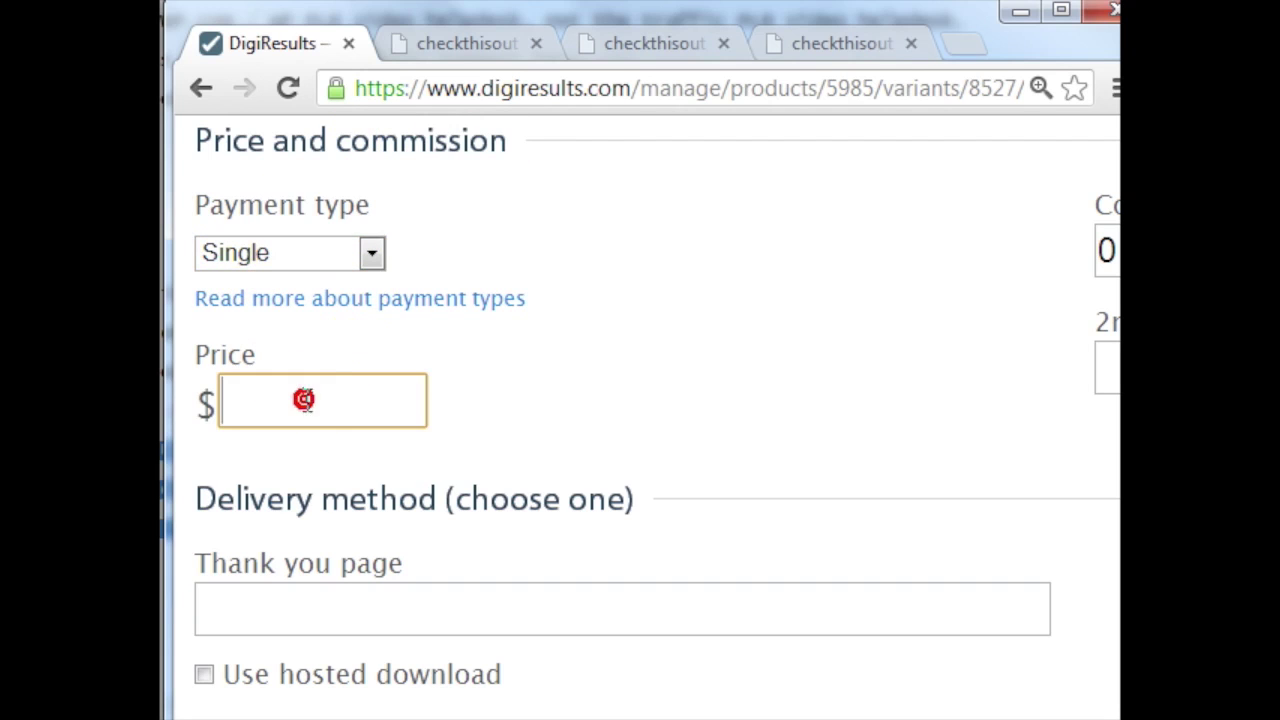
text(7)
Step: Set the variant's commission to 50% and leave the 2nd tier commission blank
scroll(685, 253, right, 5)
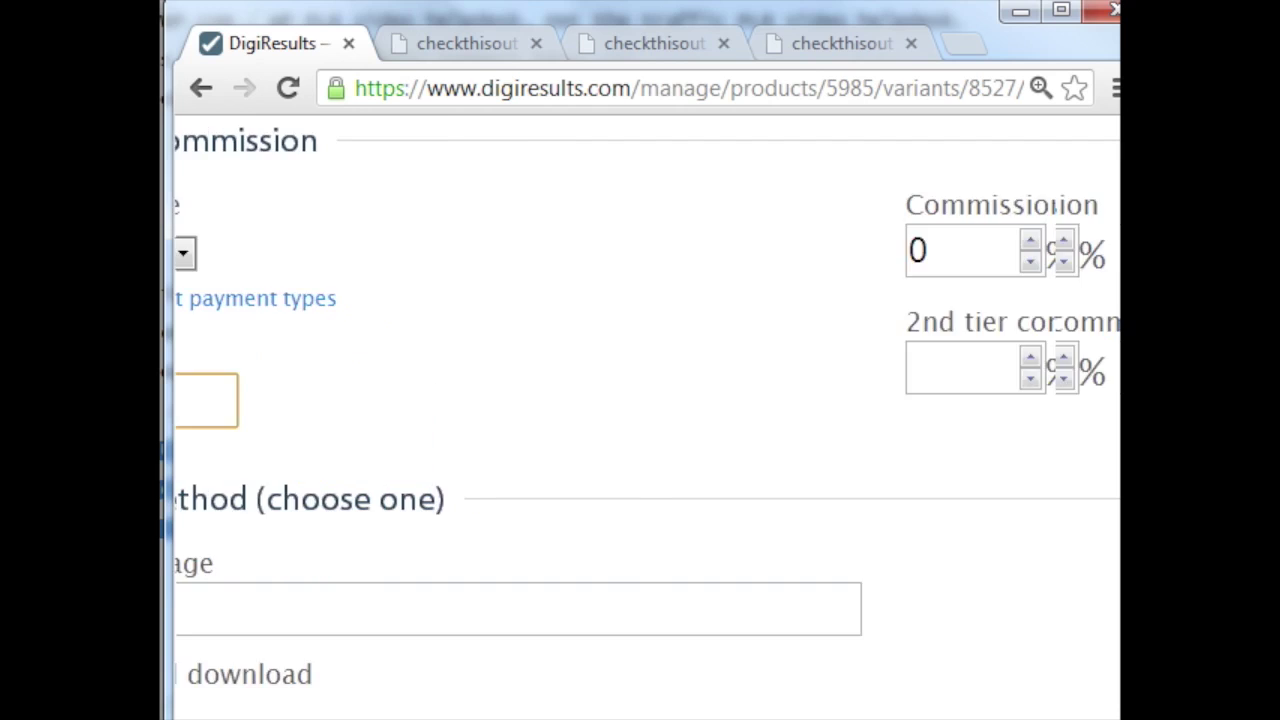
drag(685, 253, 580, 246)
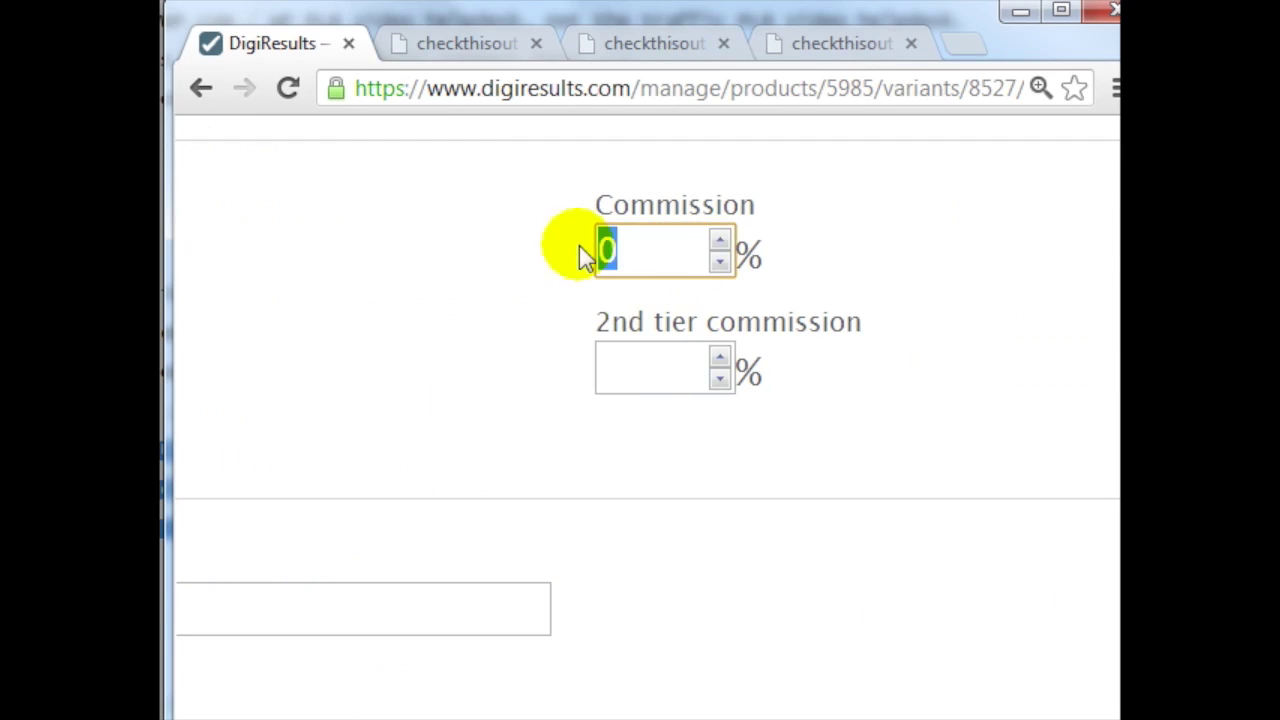
text(50)
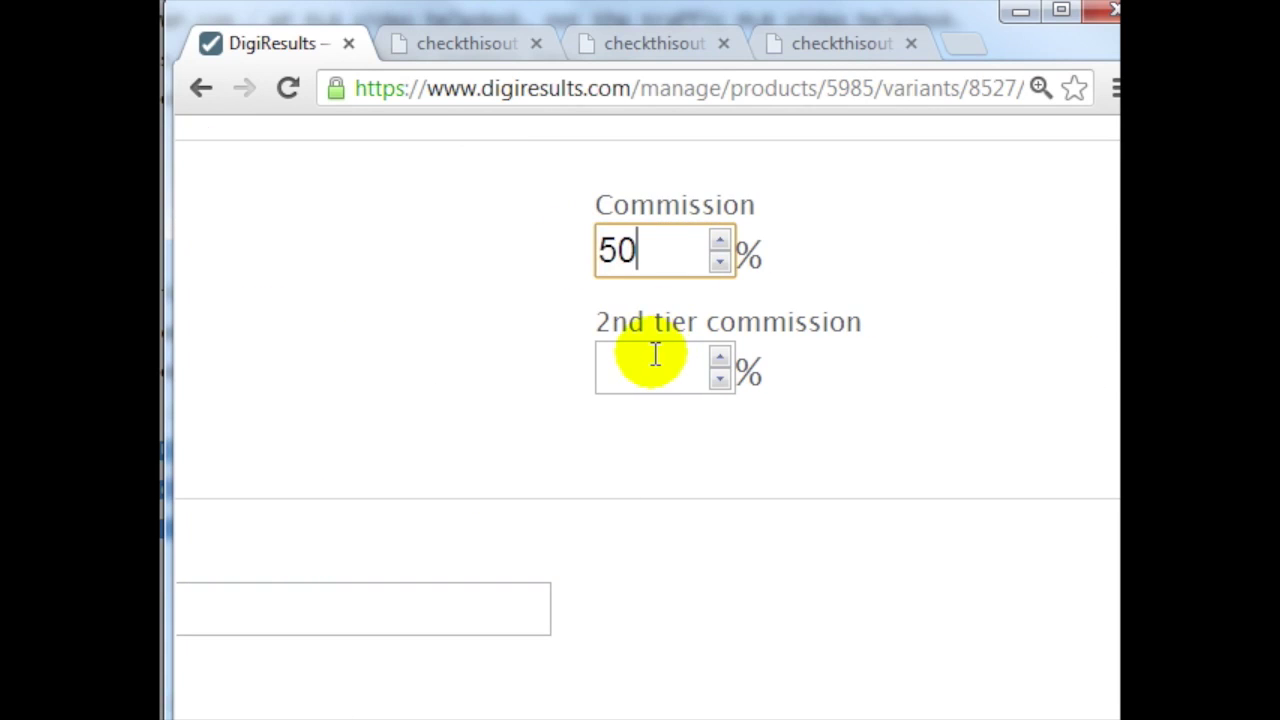
click(649, 363)
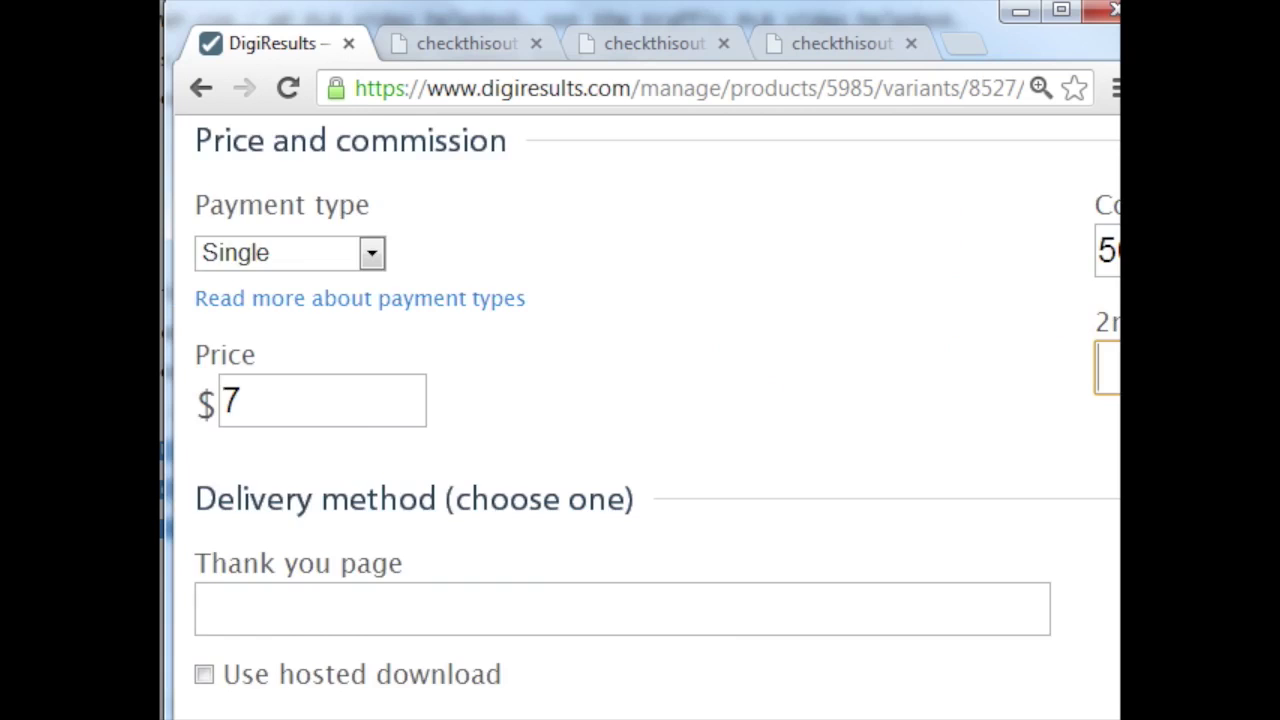
scroll(671, 651, right, 5)
click(815, 358)
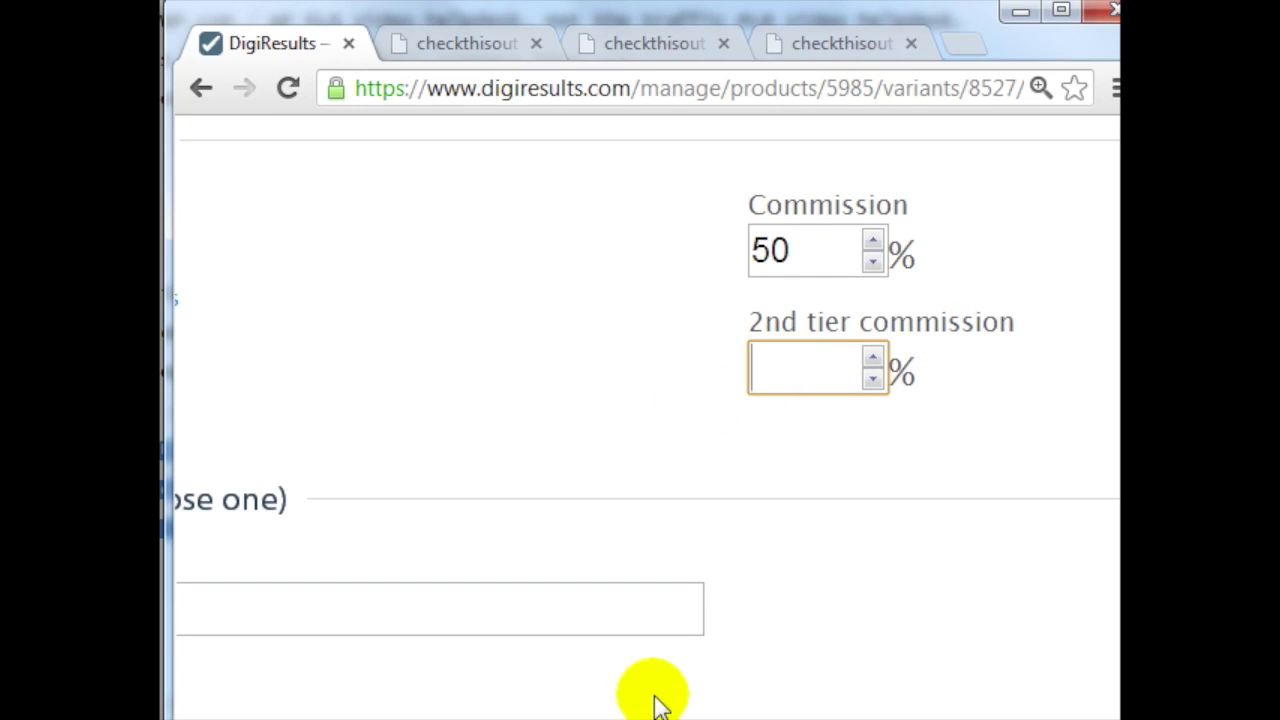
scroll(651, 694, left, 4)
scroll(651, 694, right, 6)
scroll(640, 400, left, 5)
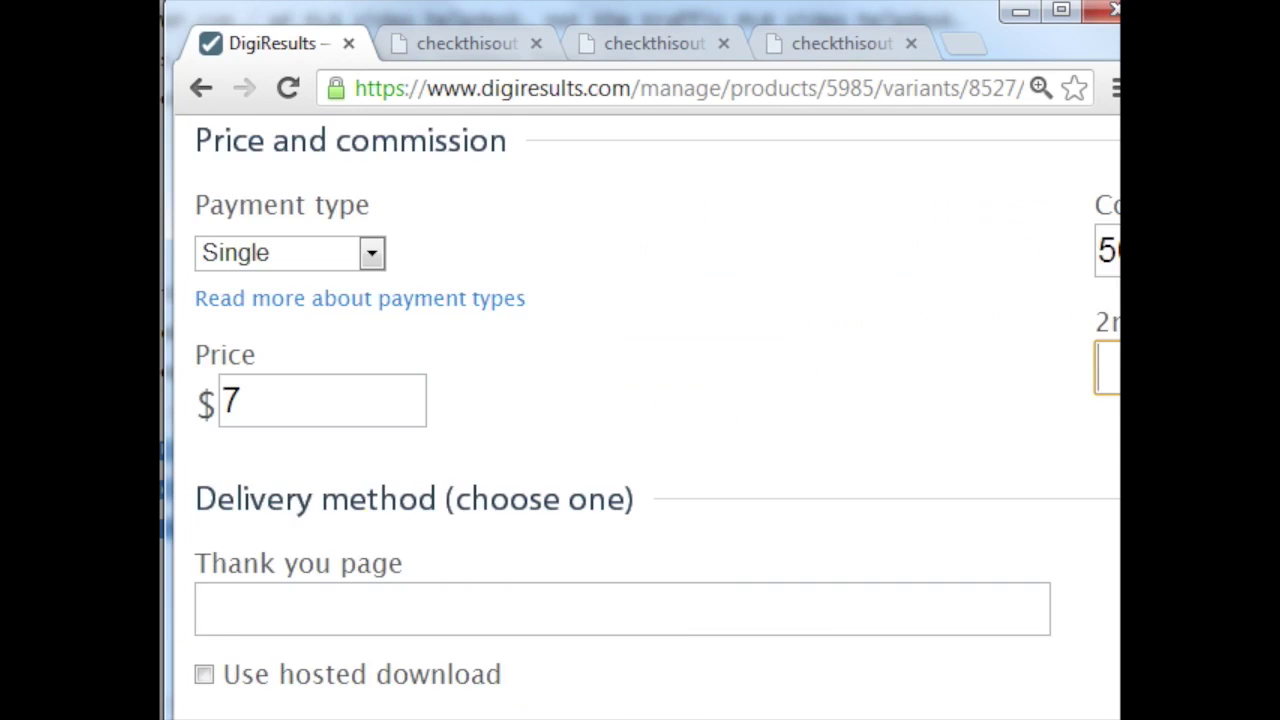
Step: Use the open download page's address, checkthisoutrightnow.net/digiresults/thankst2st123lkj3919.html, as the variant's thank you page and update the variant
scroll(386, 491, down, 2)
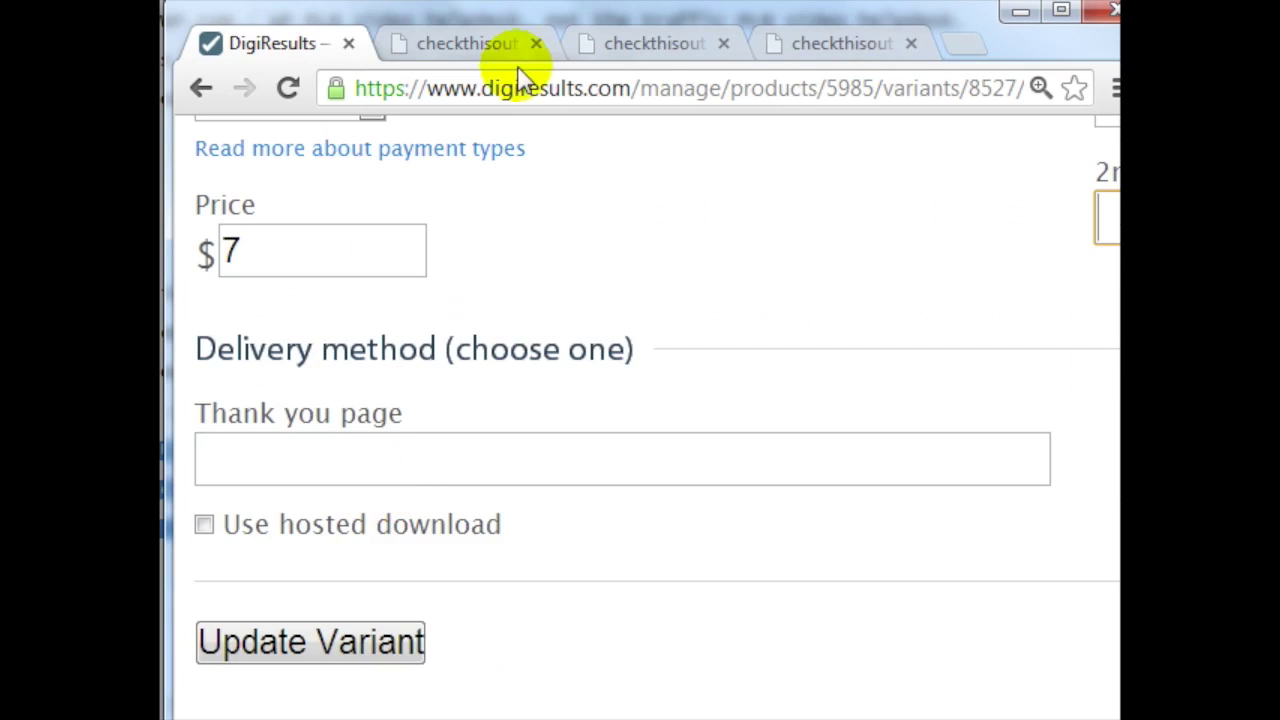
click(630, 43)
click(831, 43)
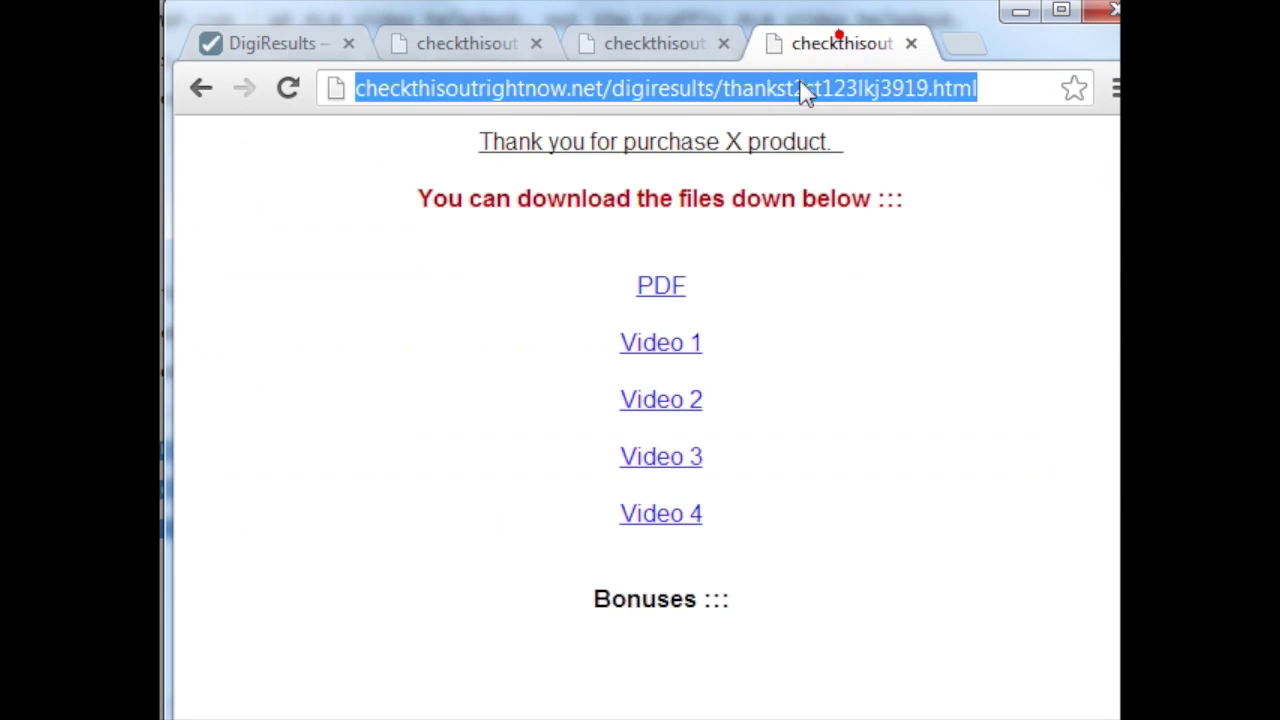
click(738, 88)
key(ctrl+c)
click(272, 43)
click(374, 457)
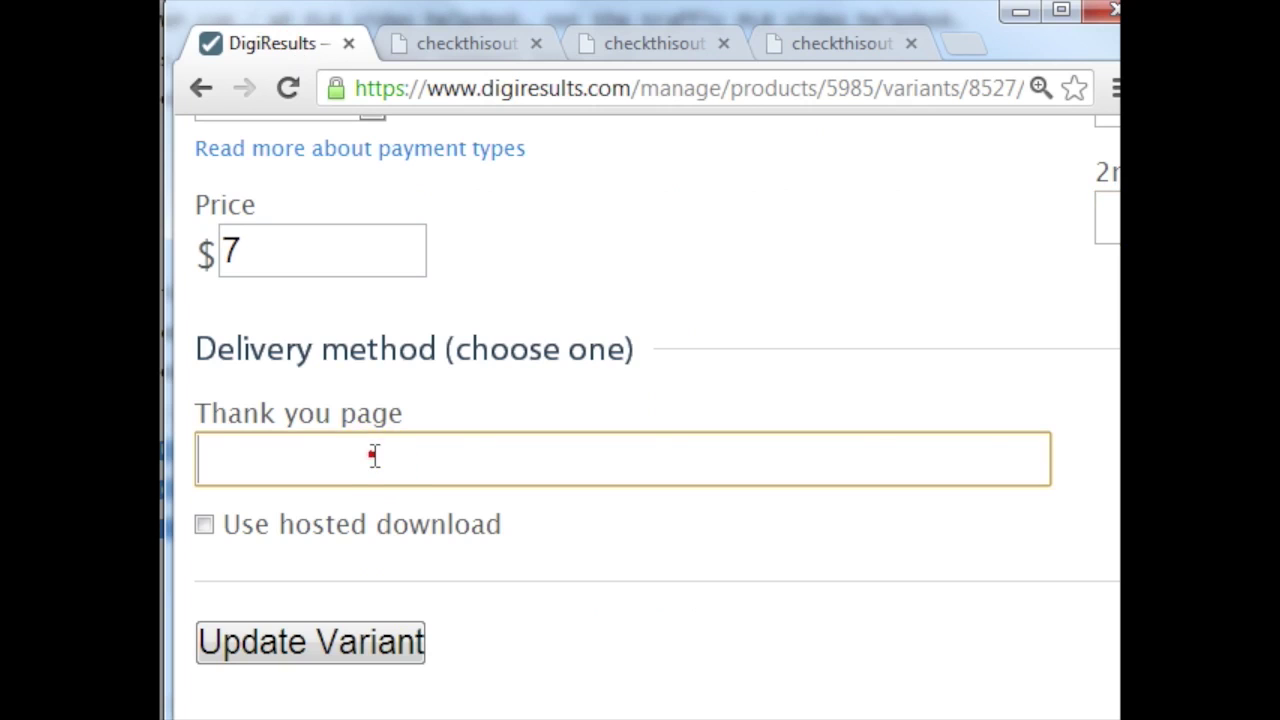
key(ctrl+v)
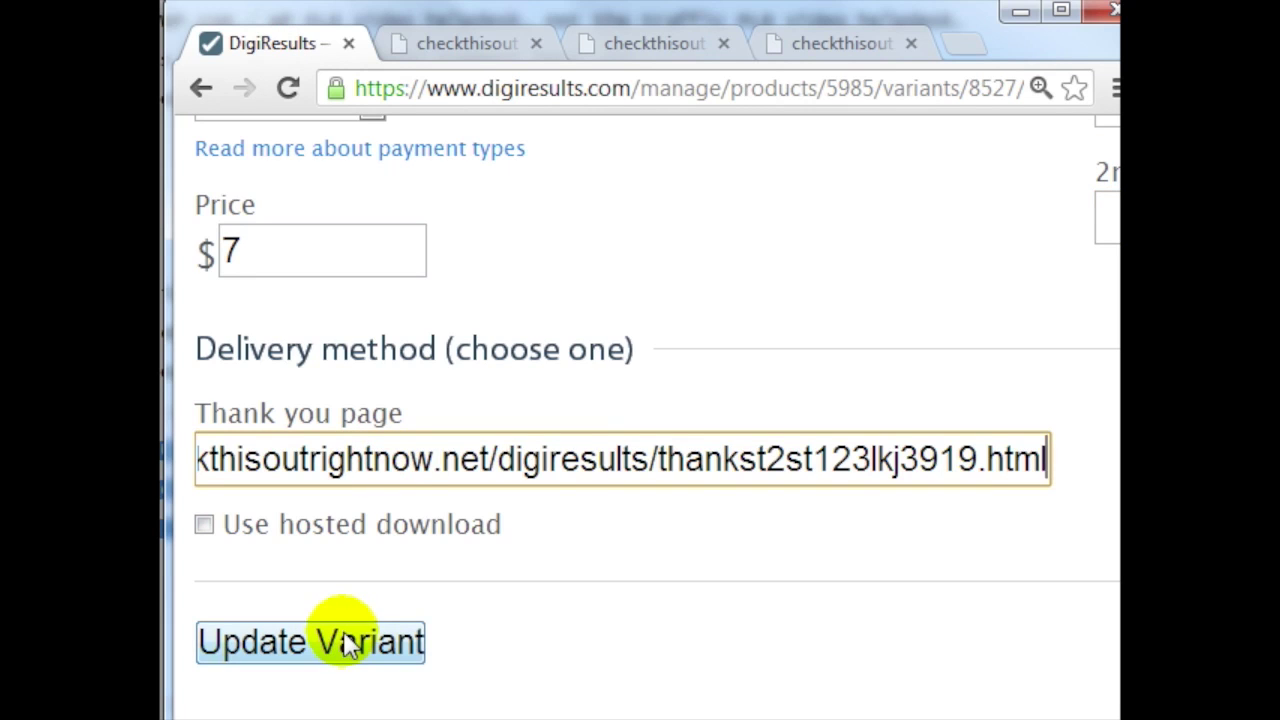
click(345, 642)
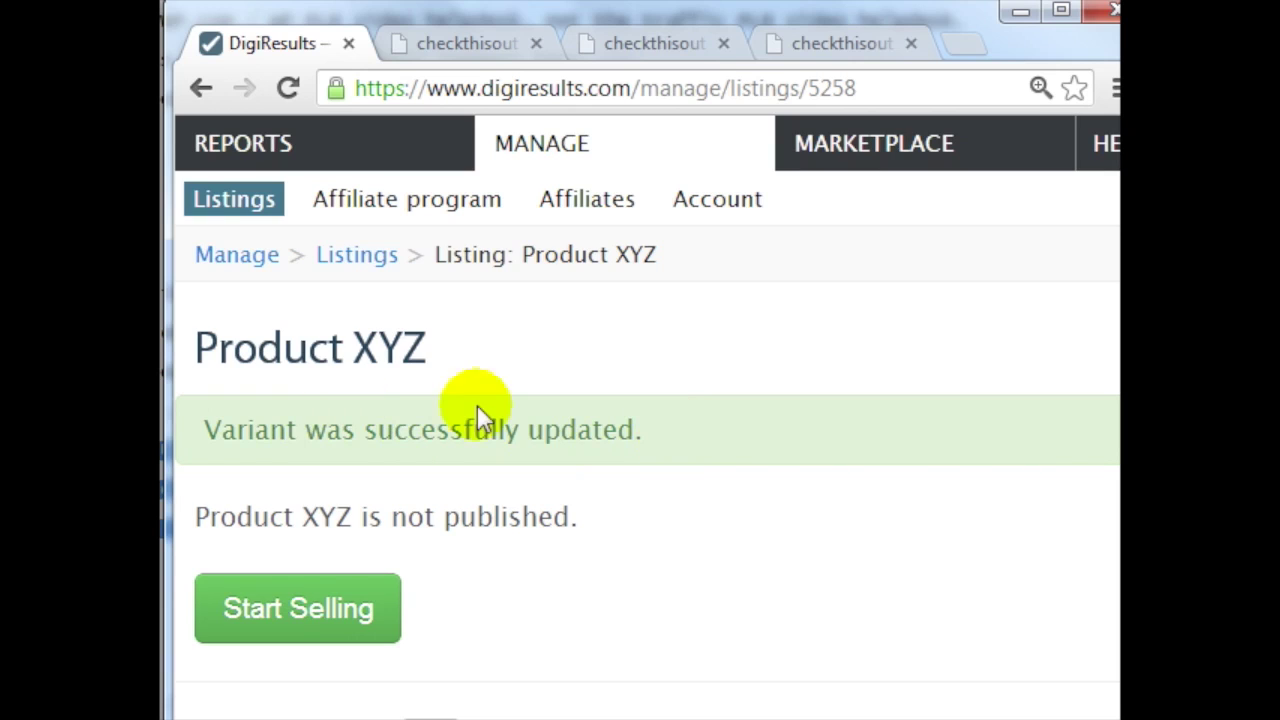
Step: Examine Product XYZ's publishing status, listing details and product layout, including the options for adding an OTO and a backend
scroll(477, 430, down, 3)
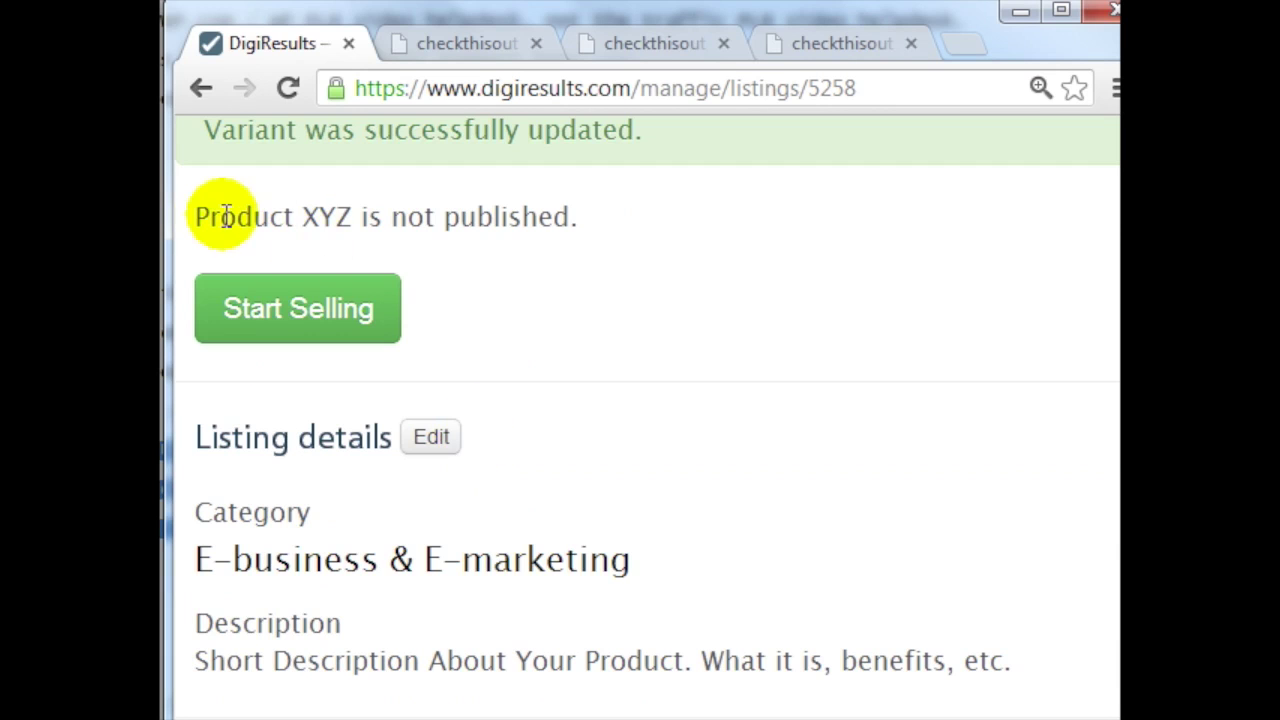
drag(226, 216, 626, 216)
click(626, 218)
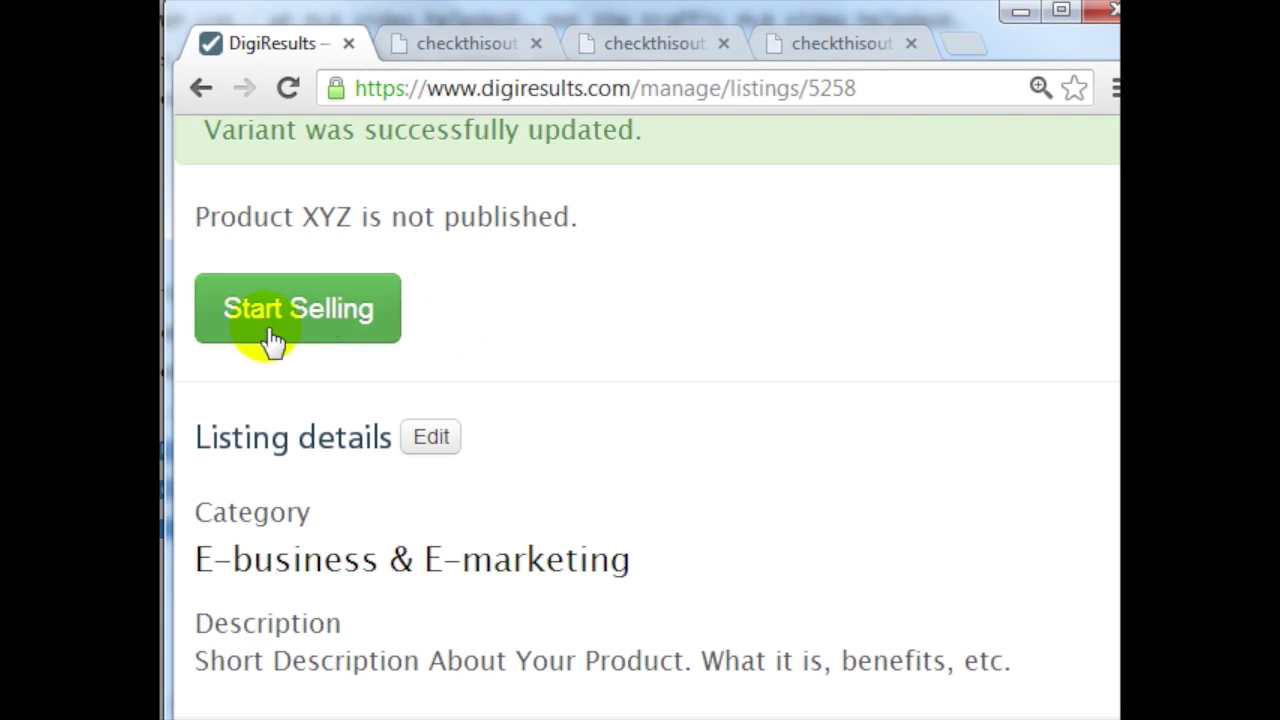
scroll(740, 405, down, 5)
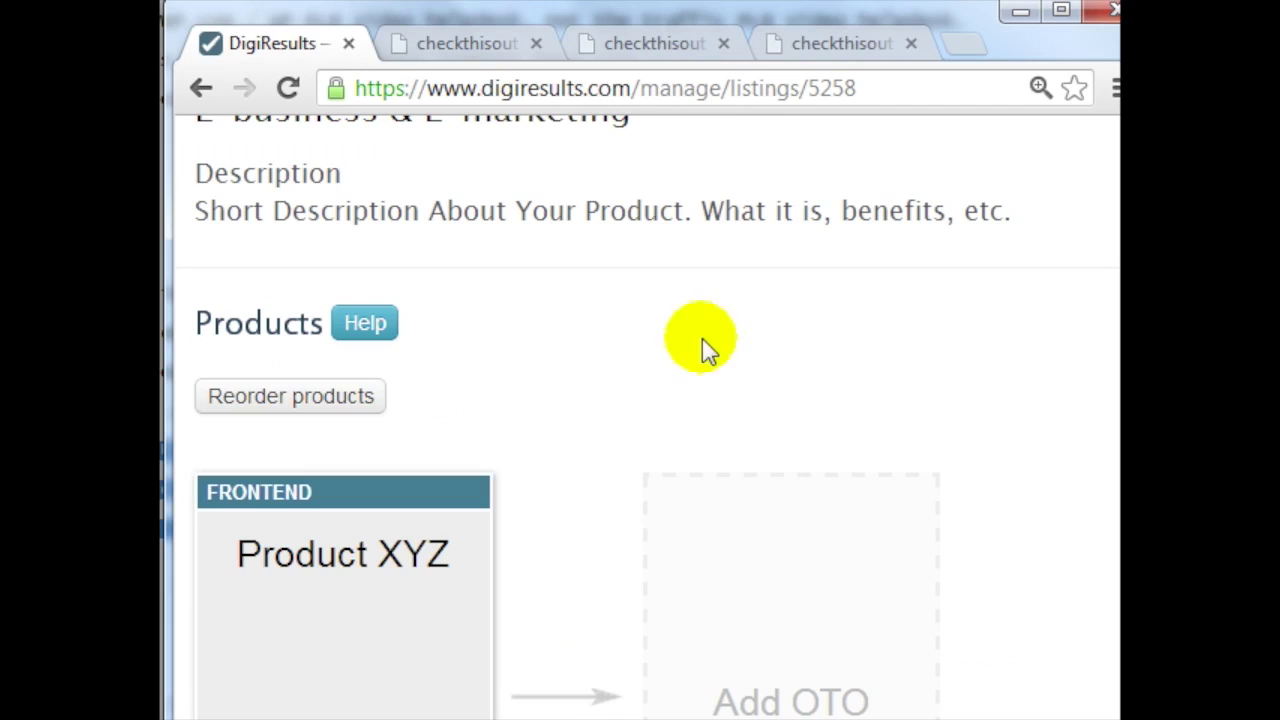
scroll(720, 336, down, 5)
mouse_move(450, 440)
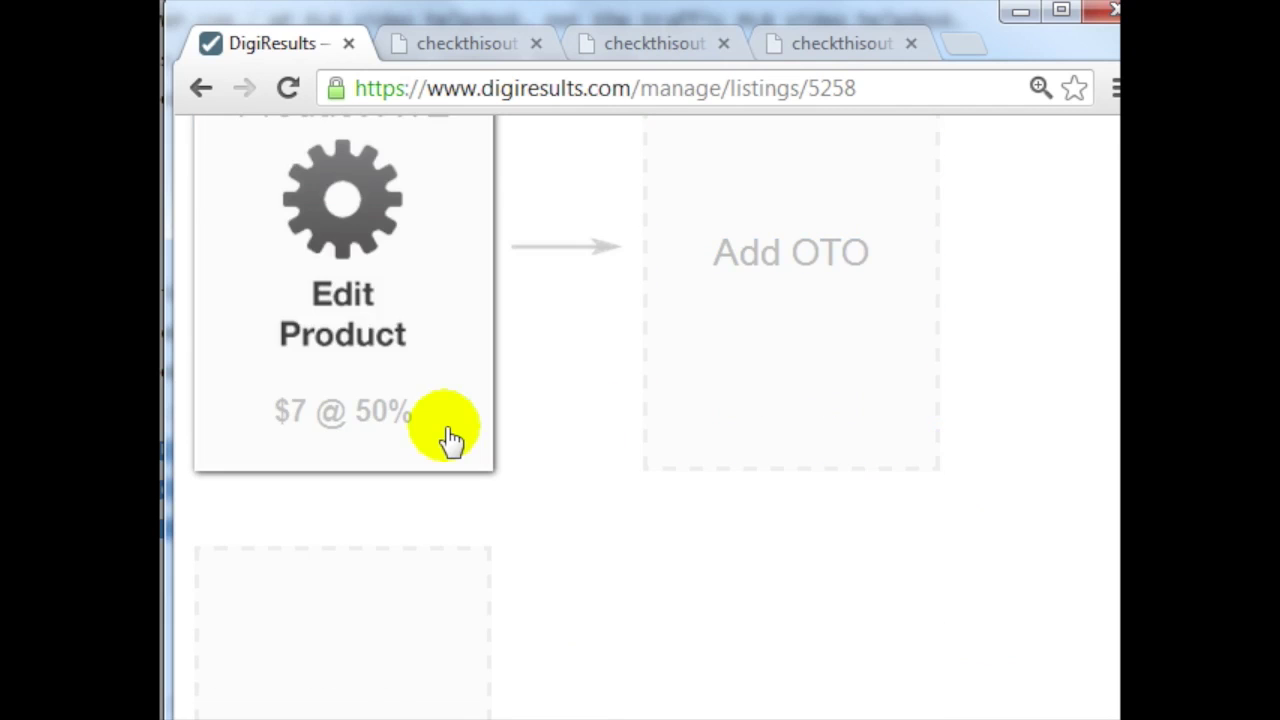
scroll(957, 320, up, 2)
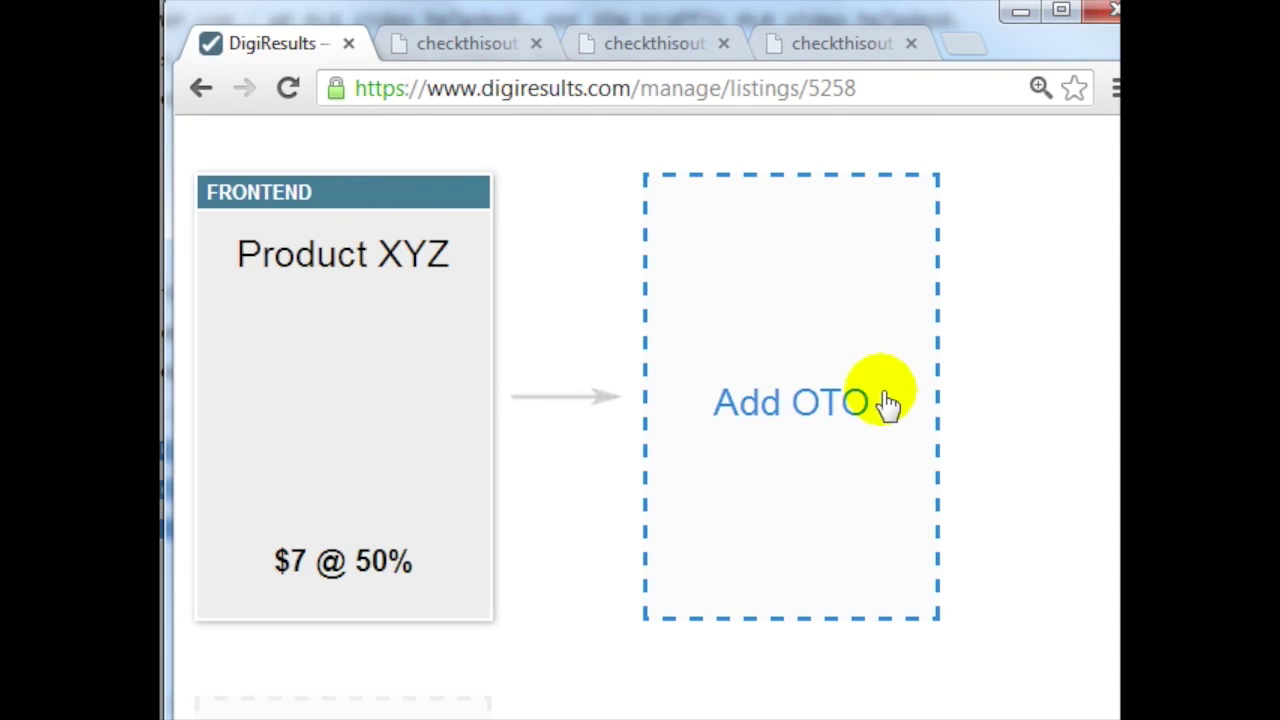
scroll(660, 437, down, 5)
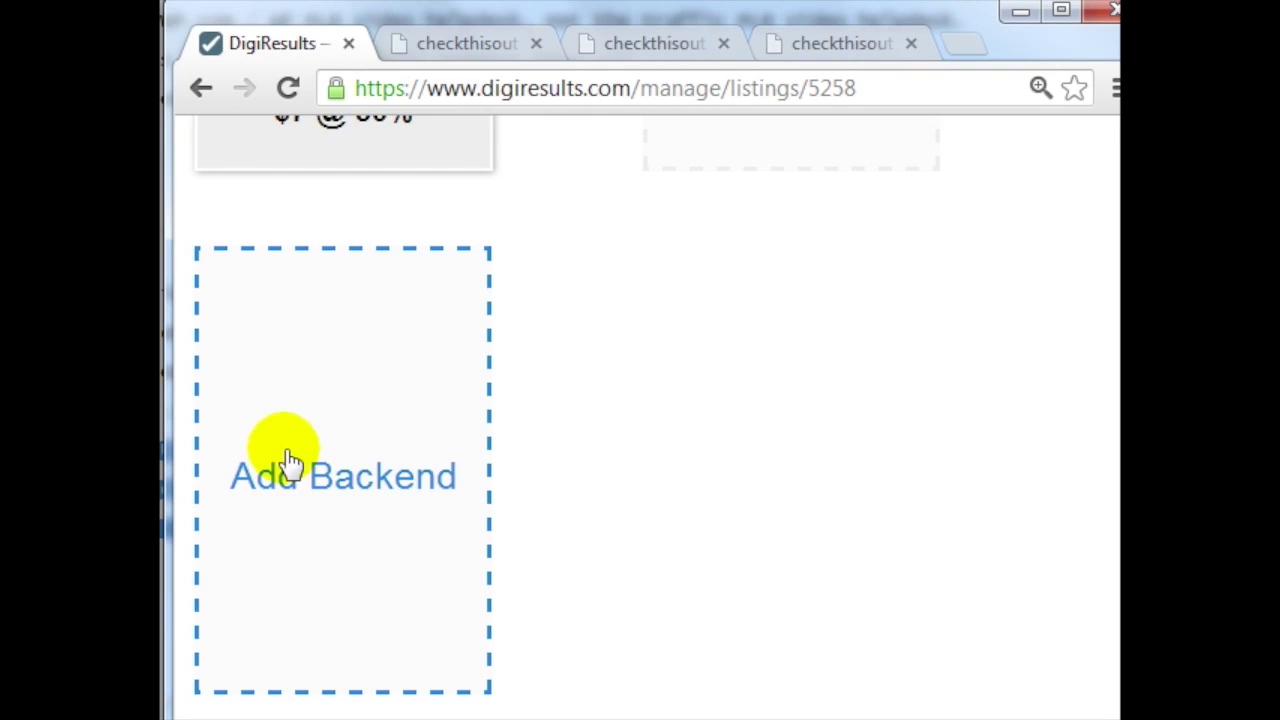
scroll(623, 423, up, 5)
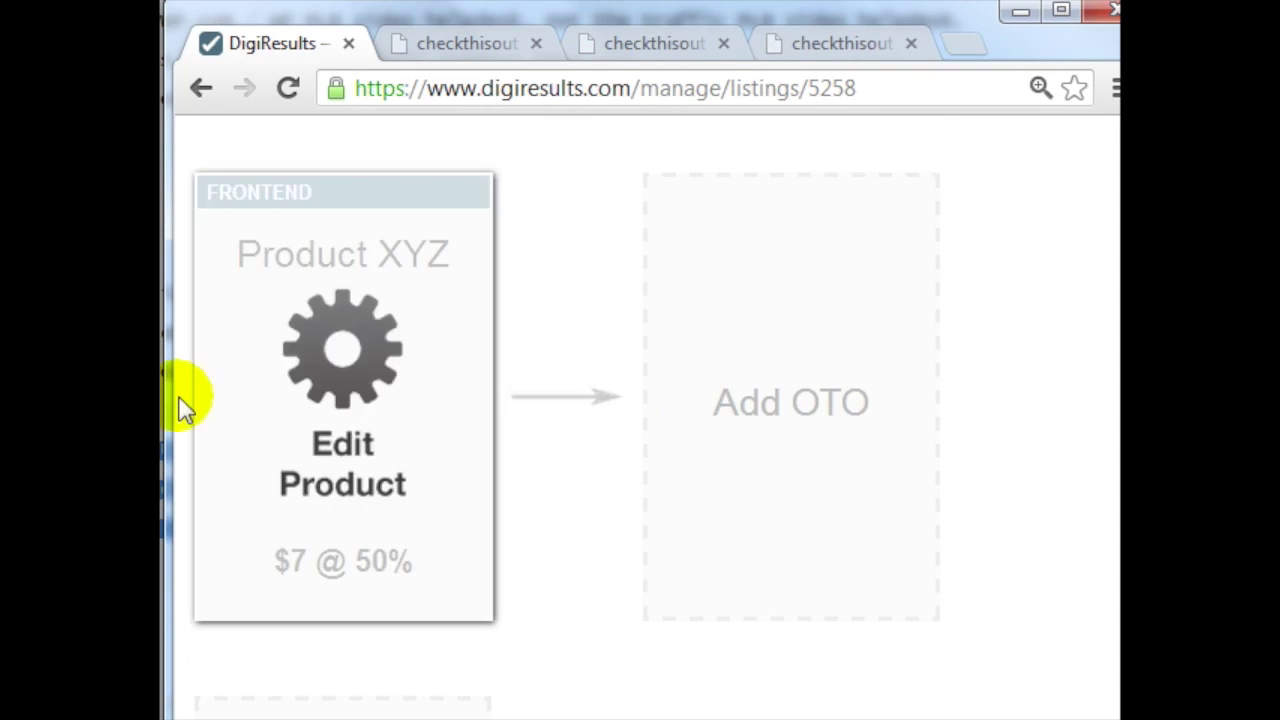
scroll(788, 409, down, 3)
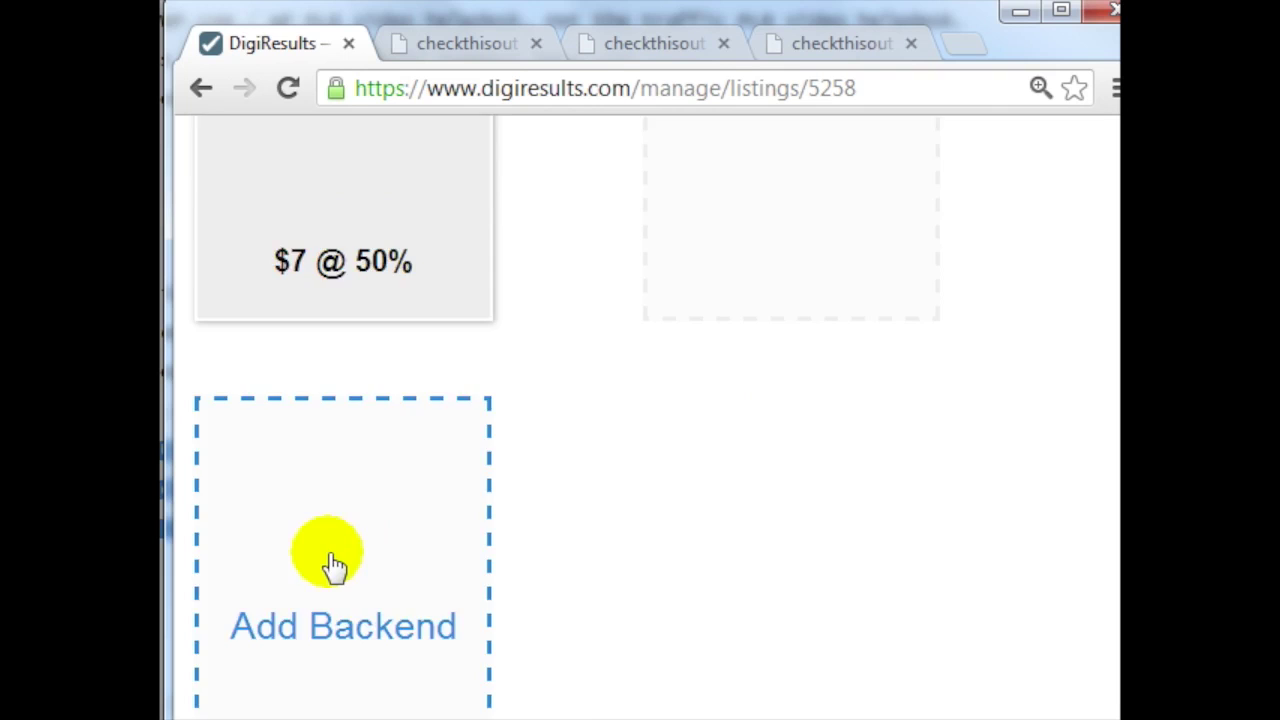
scroll(333, 566, up, 3)
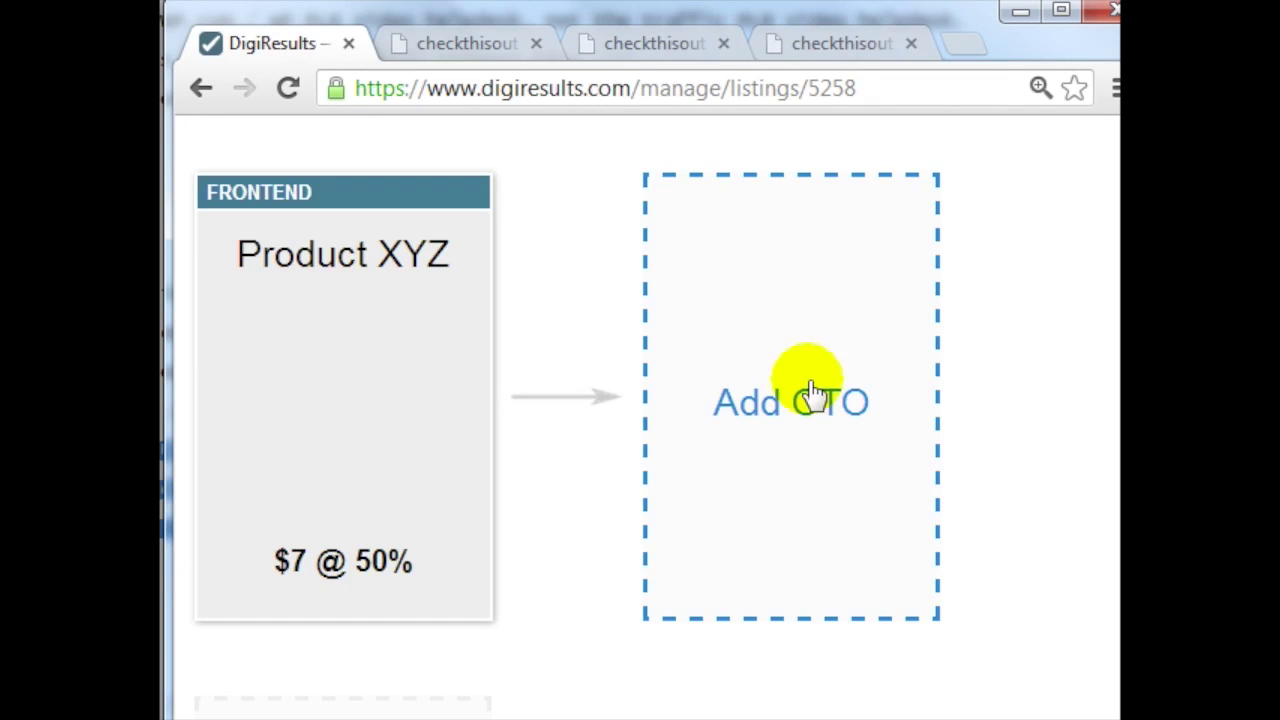
Step: Examine the name, support email and sales page fields of the new OTO form and return to the Product XYZ listing
click(812, 393)
scroll(556, 362, down, 5)
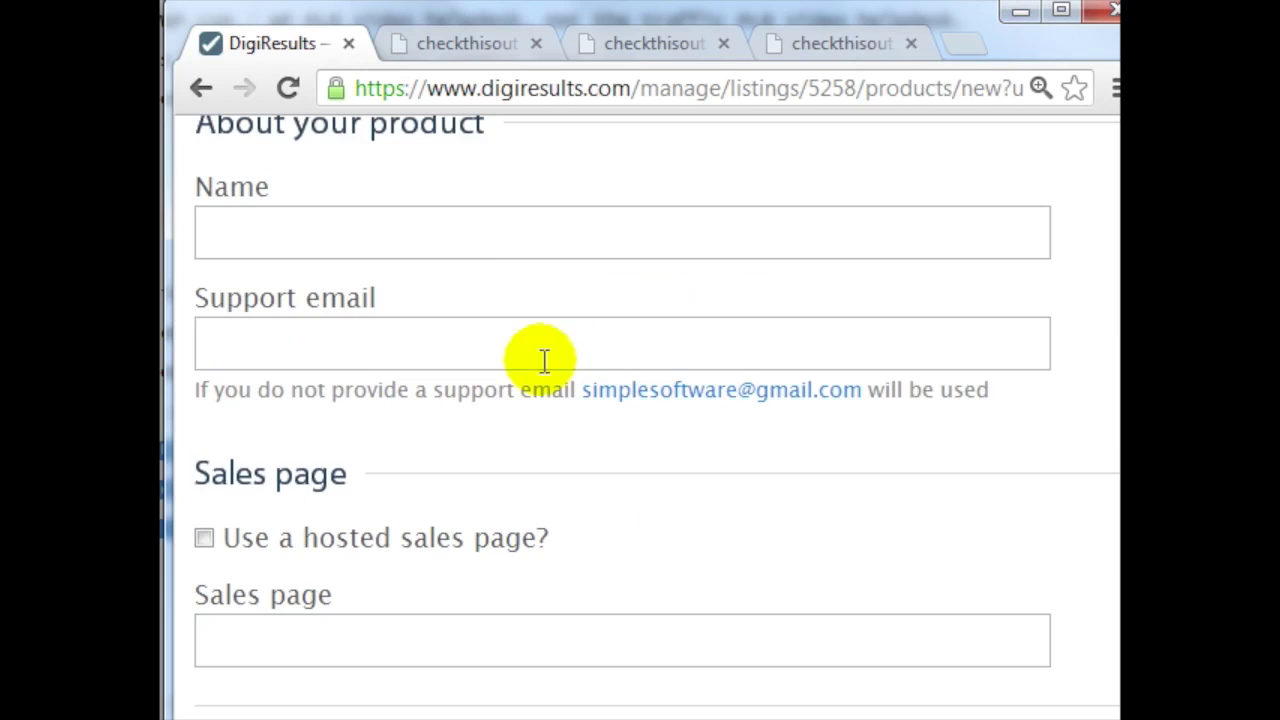
click(434, 236)
click(331, 344)
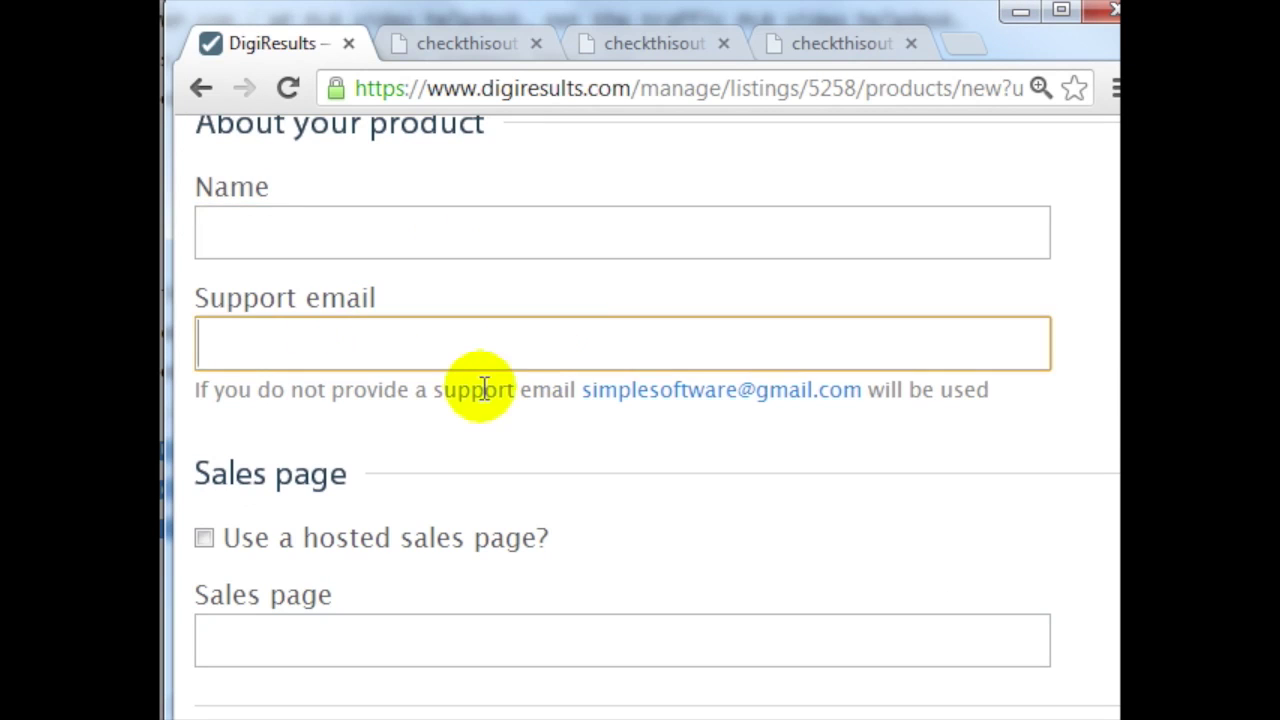
scroll(484, 400, down, 2)
click(406, 437)
scroll(406, 434, up, 5)
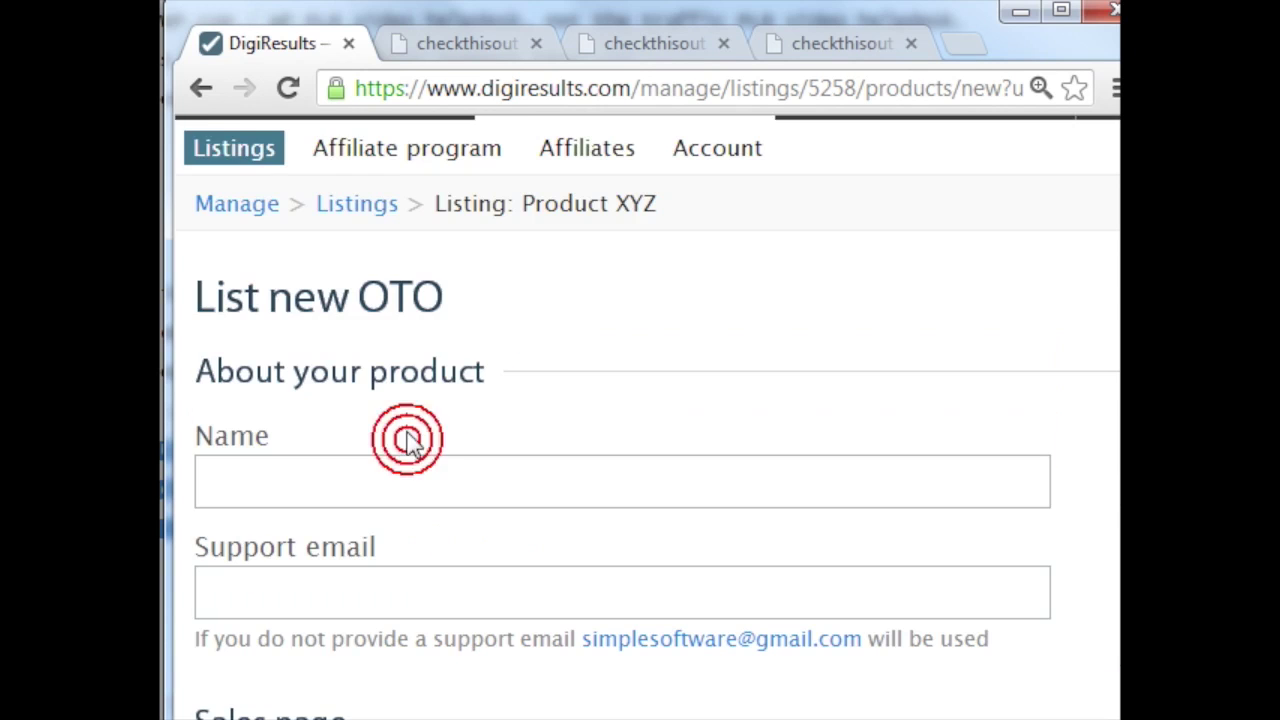
click(200, 90)
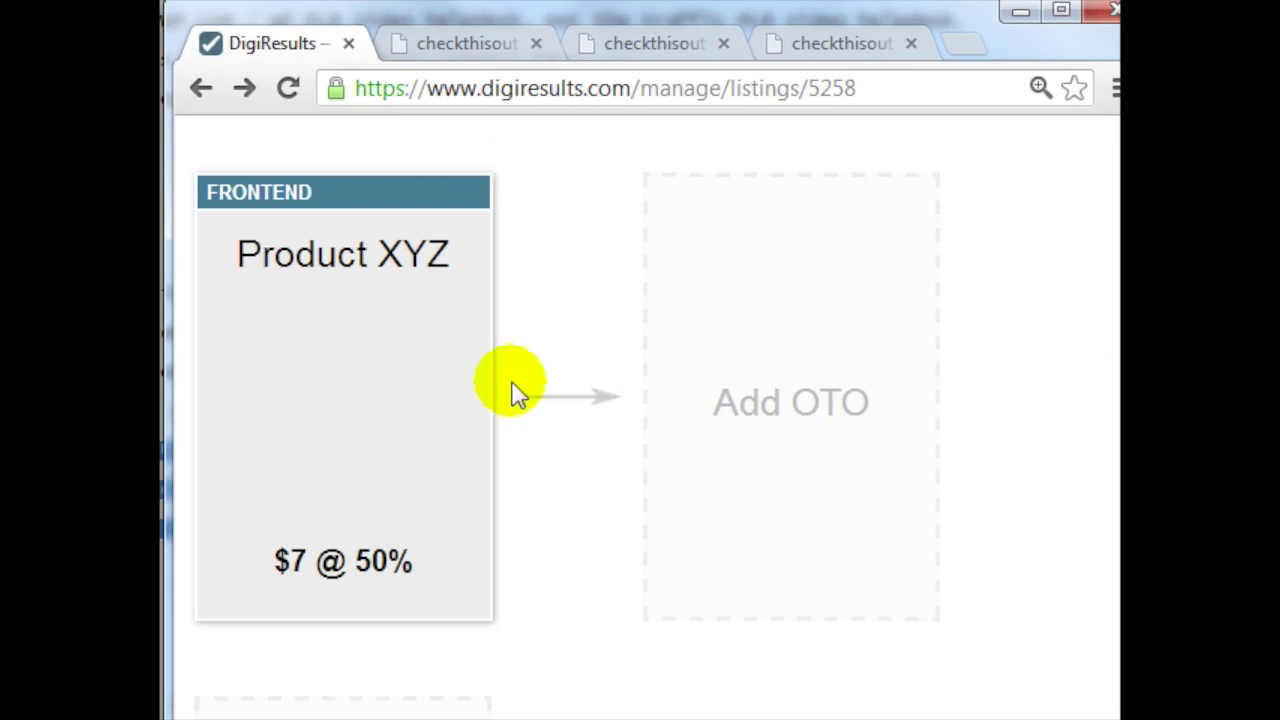
Step: Examine the Product XYZ listing's product layout, squeeze page optin tracking and other settings, including the affiliate materials page
scroll(500, 452, down, 5)
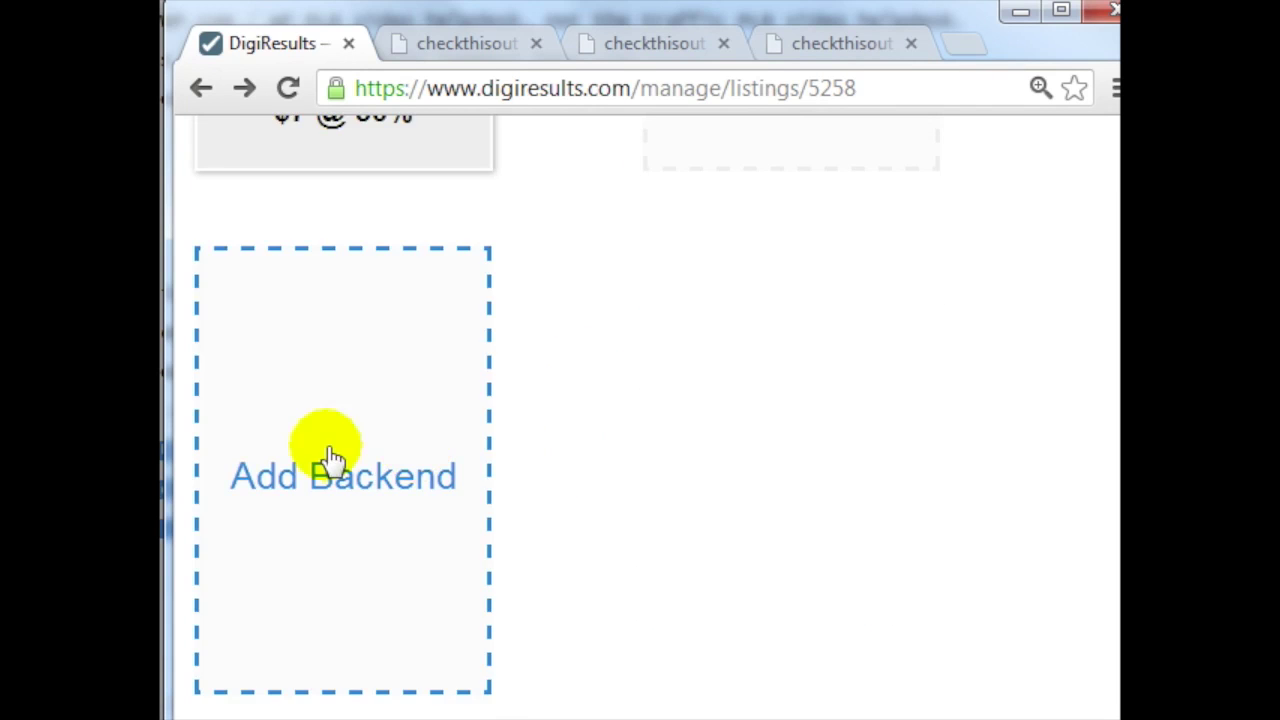
scroll(400, 452, up, 5)
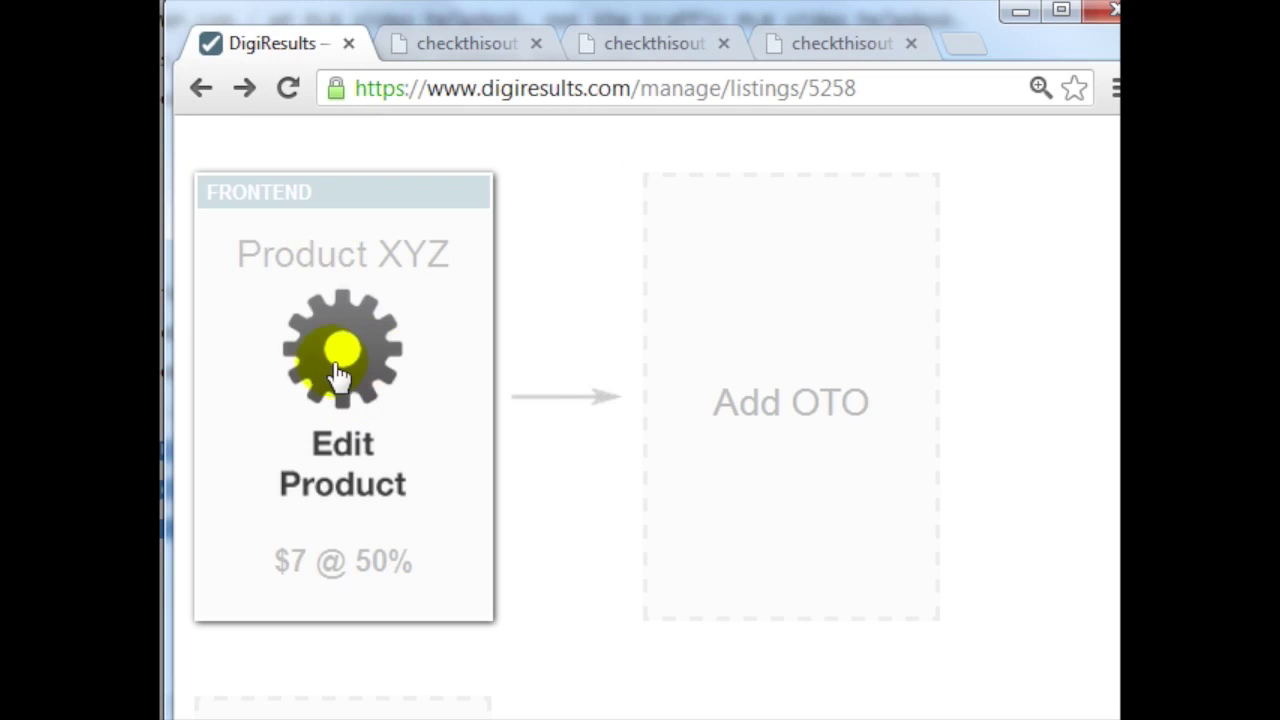
scroll(615, 390, down, 10)
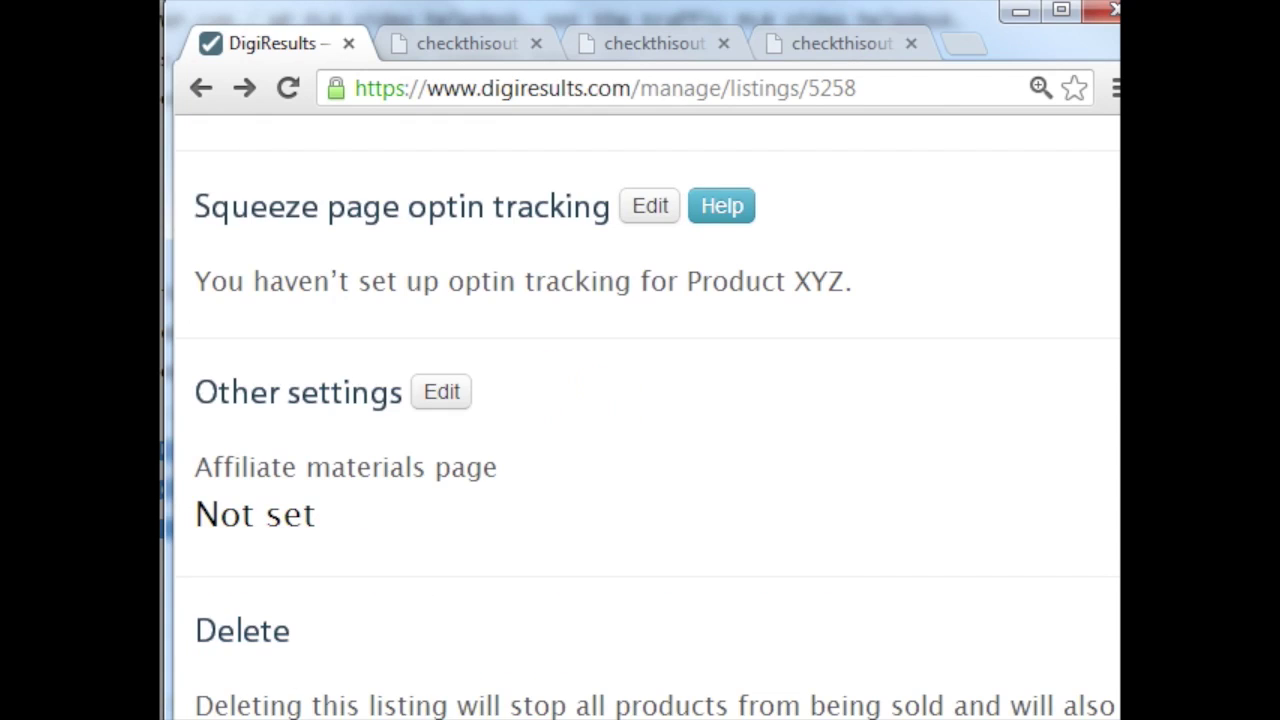
drag(210, 206, 593, 206)
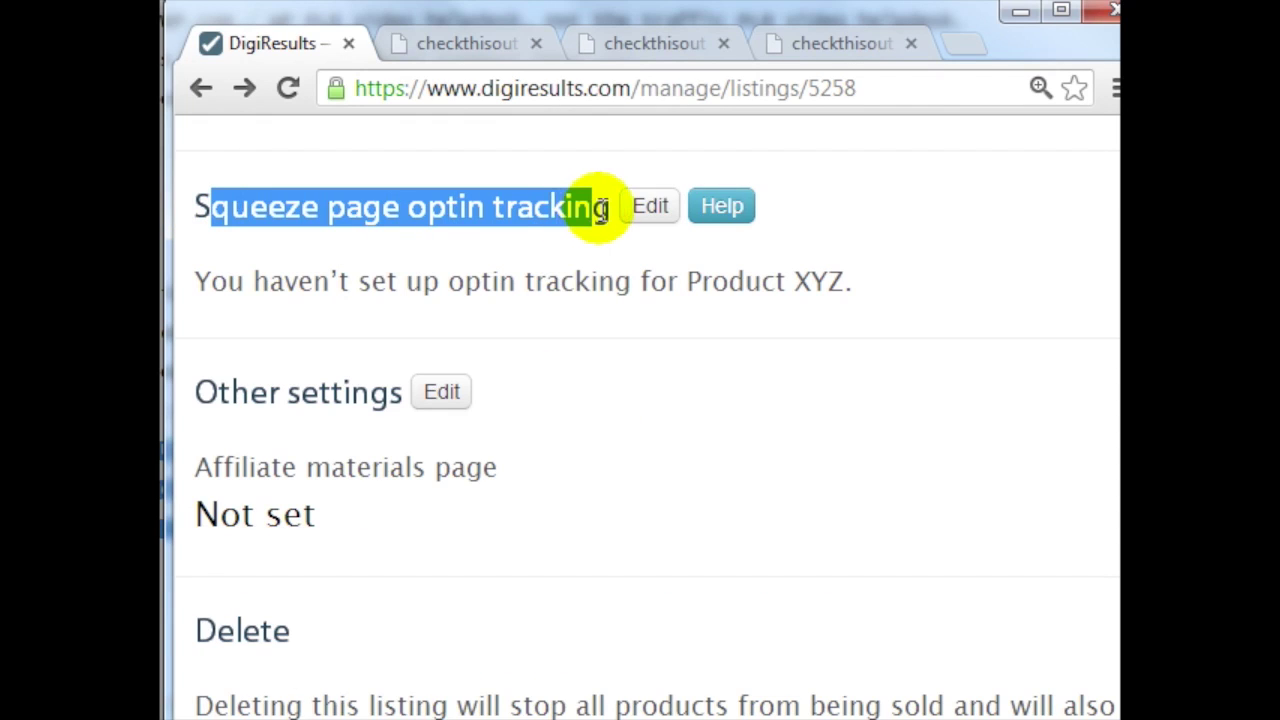
scroll(590, 210, up, 2)
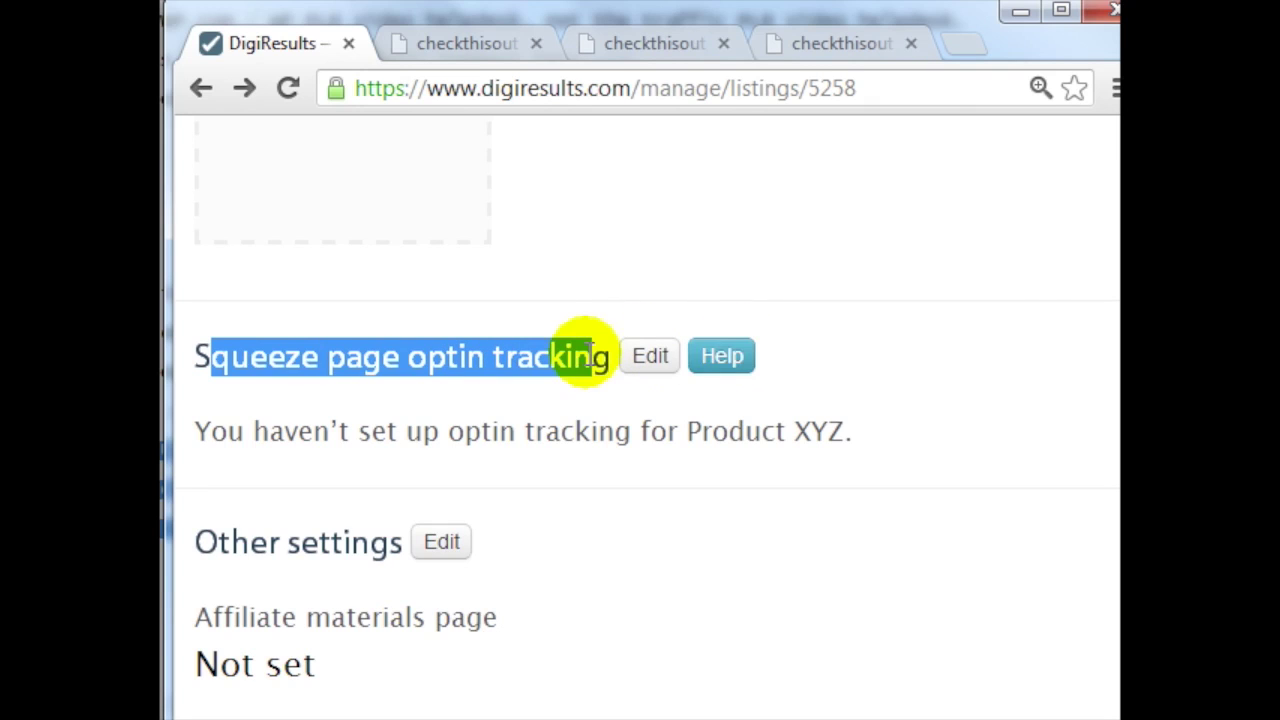
scroll(528, 394, down, 2)
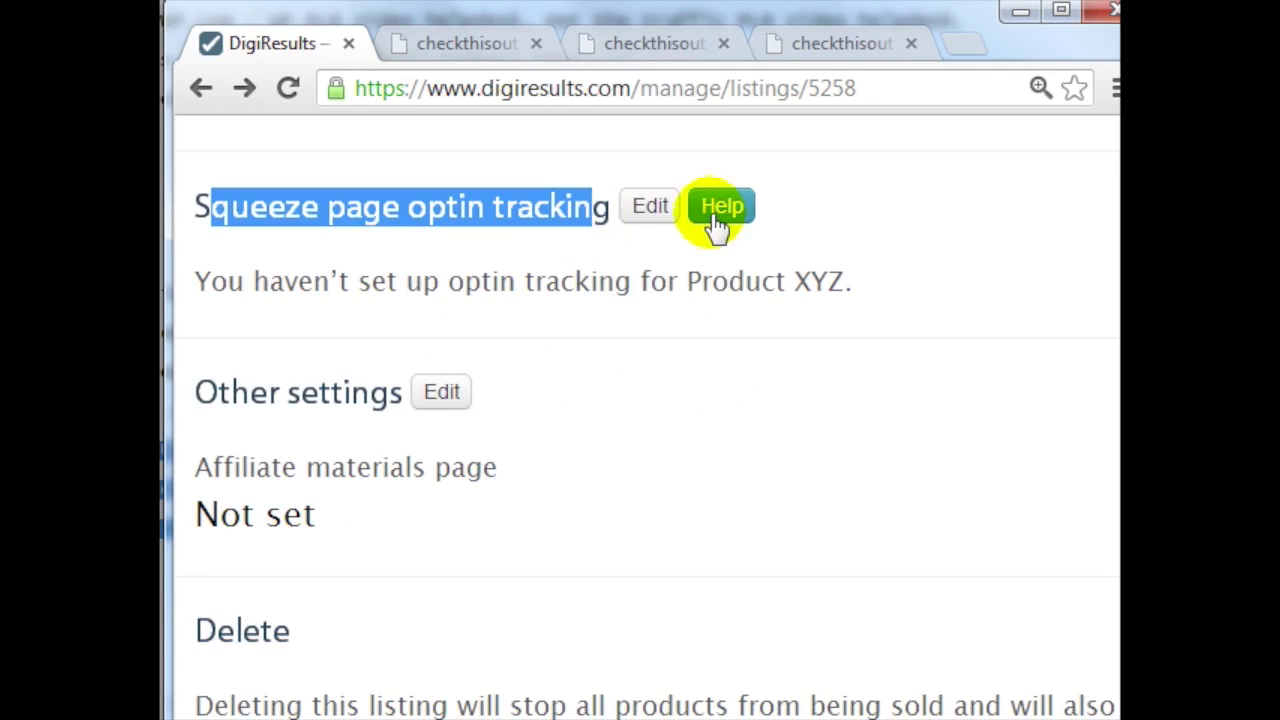
click(278, 393)
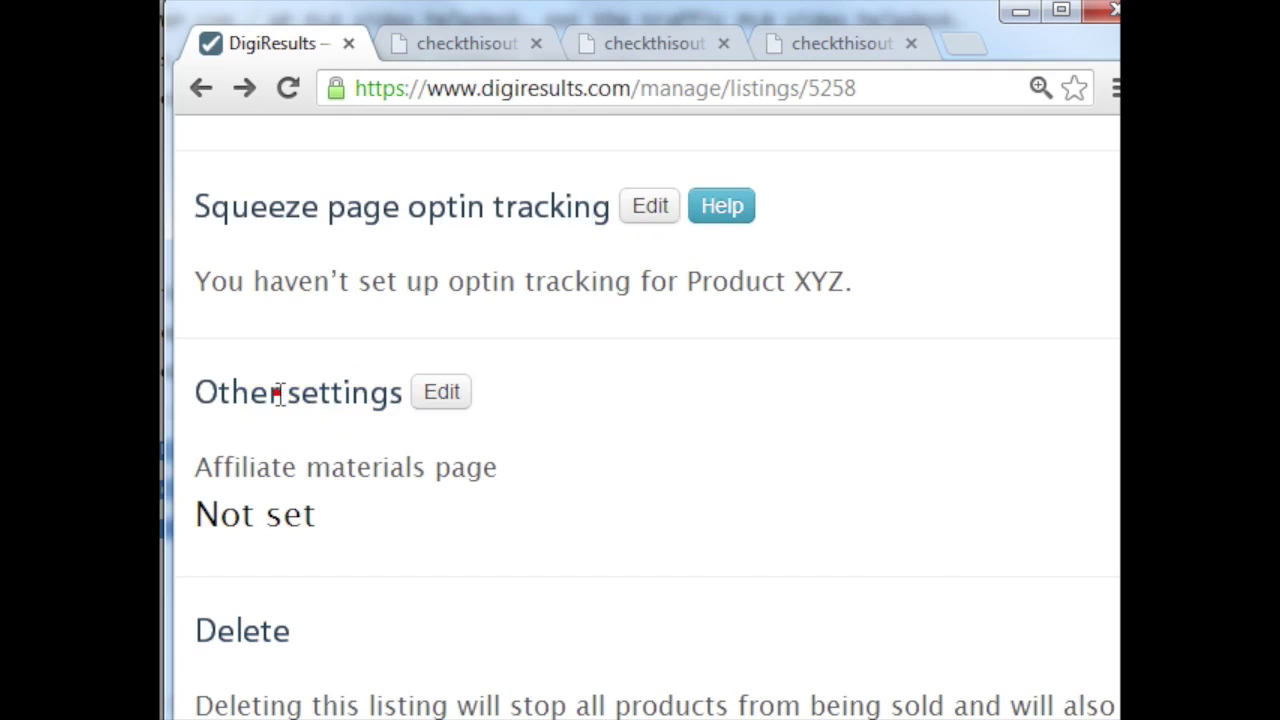
scroll(612, 394, down, 2)
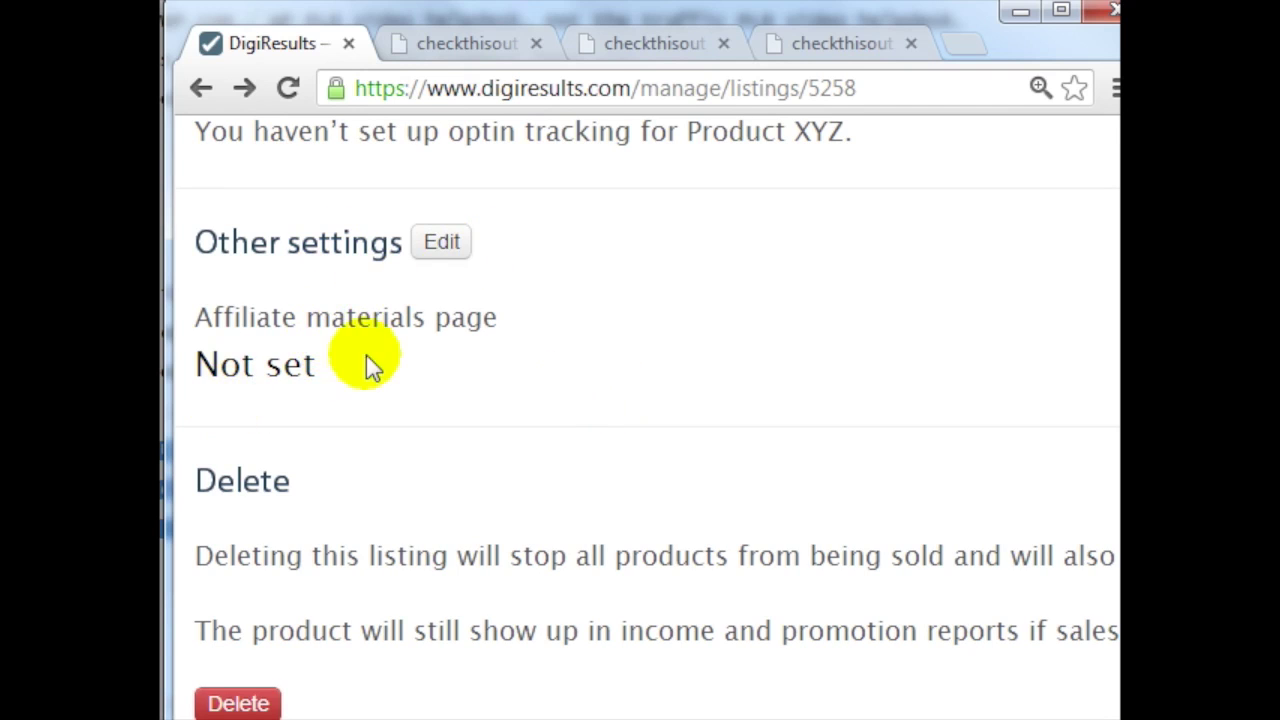
click(440, 245)
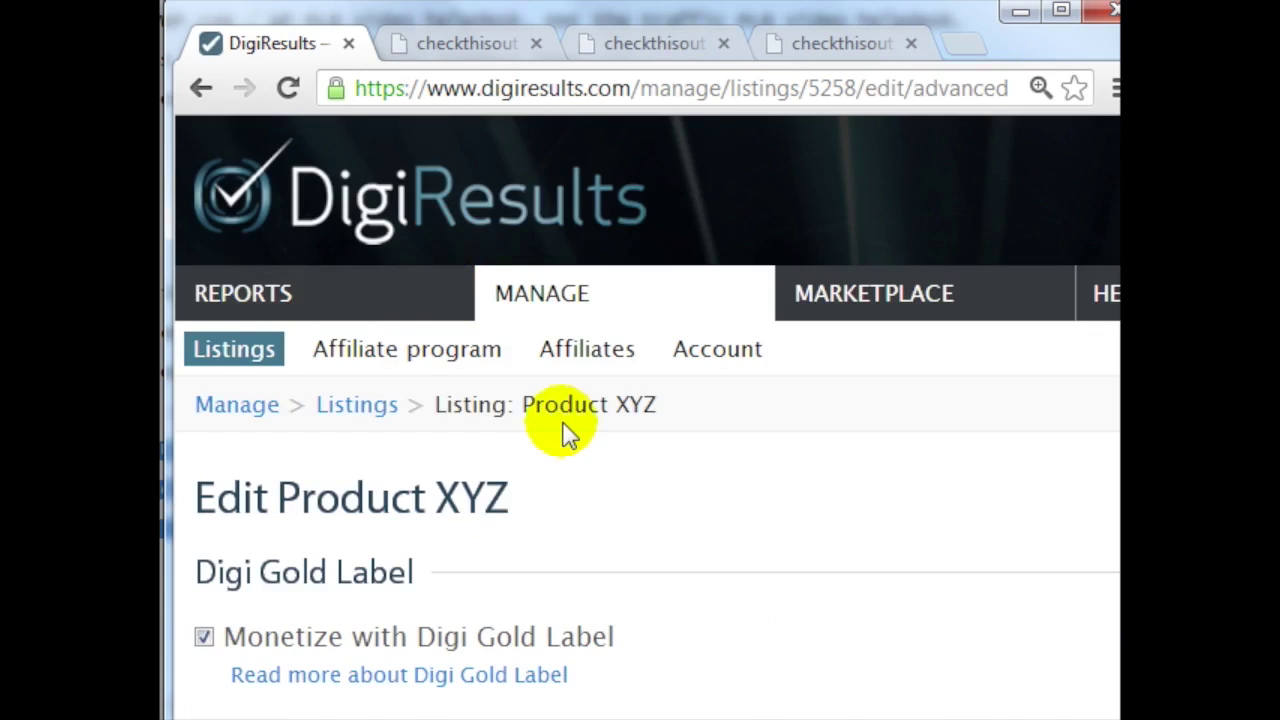
scroll(565, 430, down, 4)
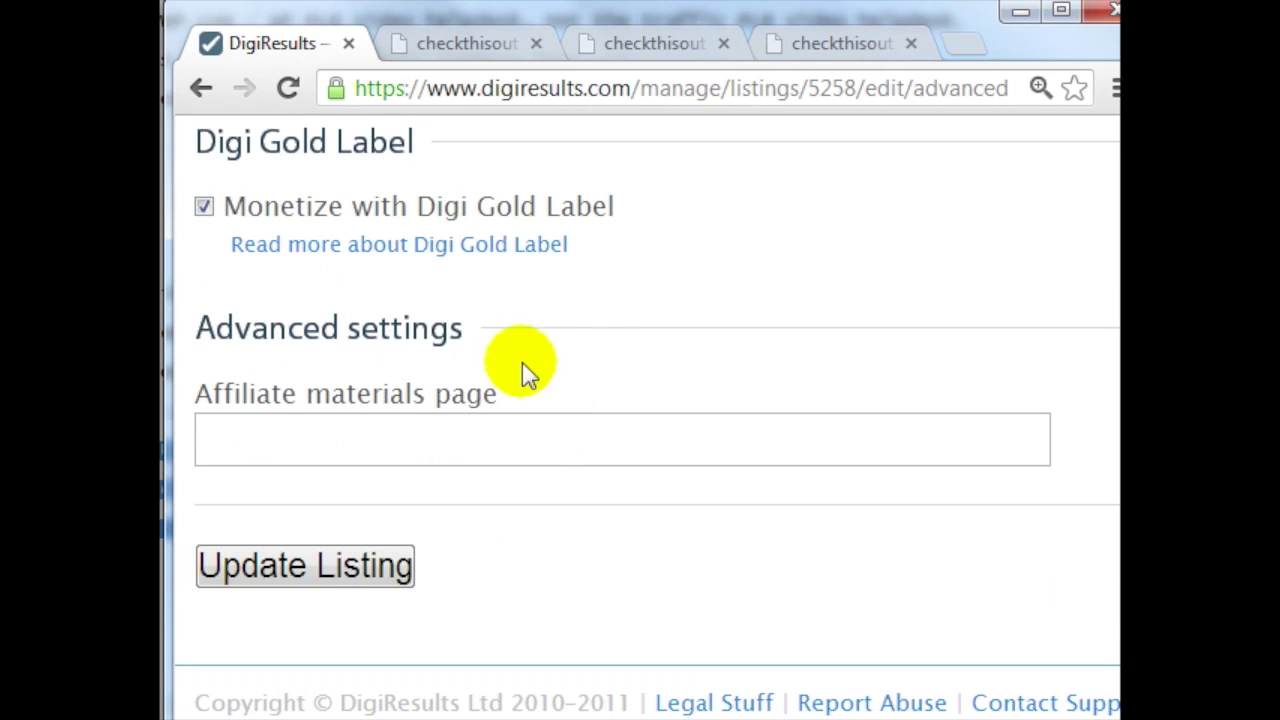
click(678, 48)
click(658, 88)
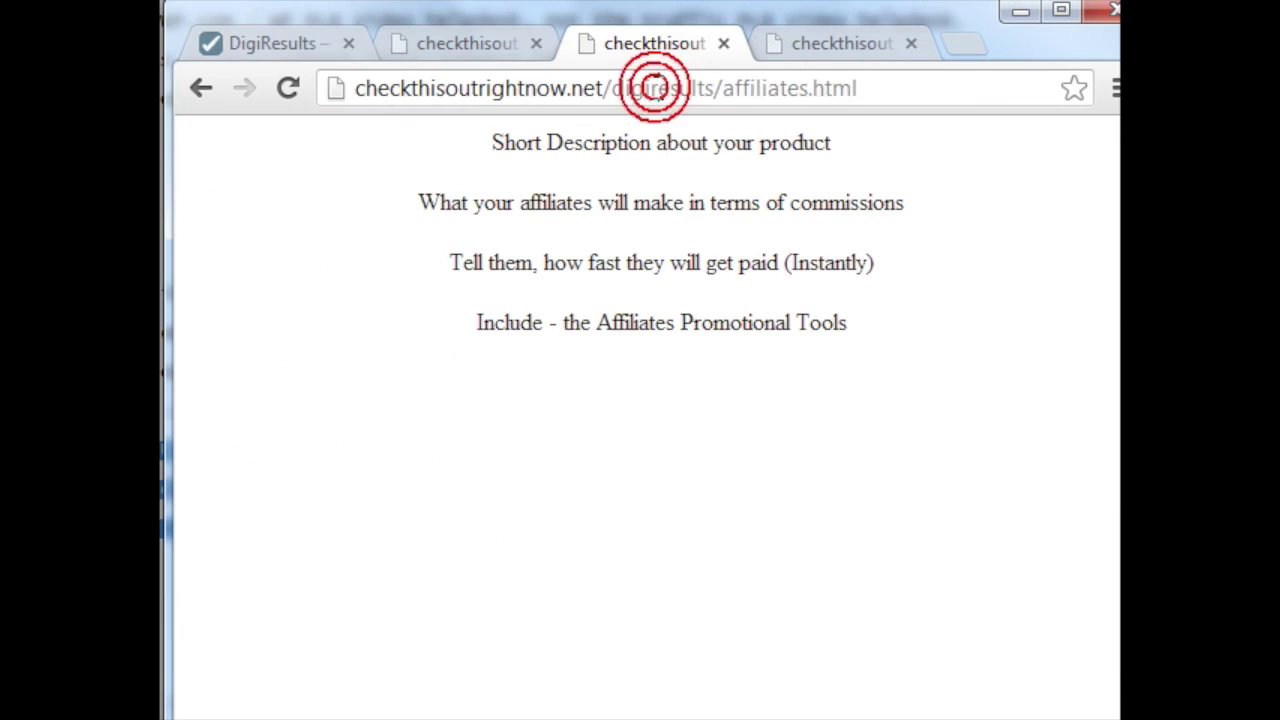
click(655, 88)
key(ctrl+c)
click(301, 40)
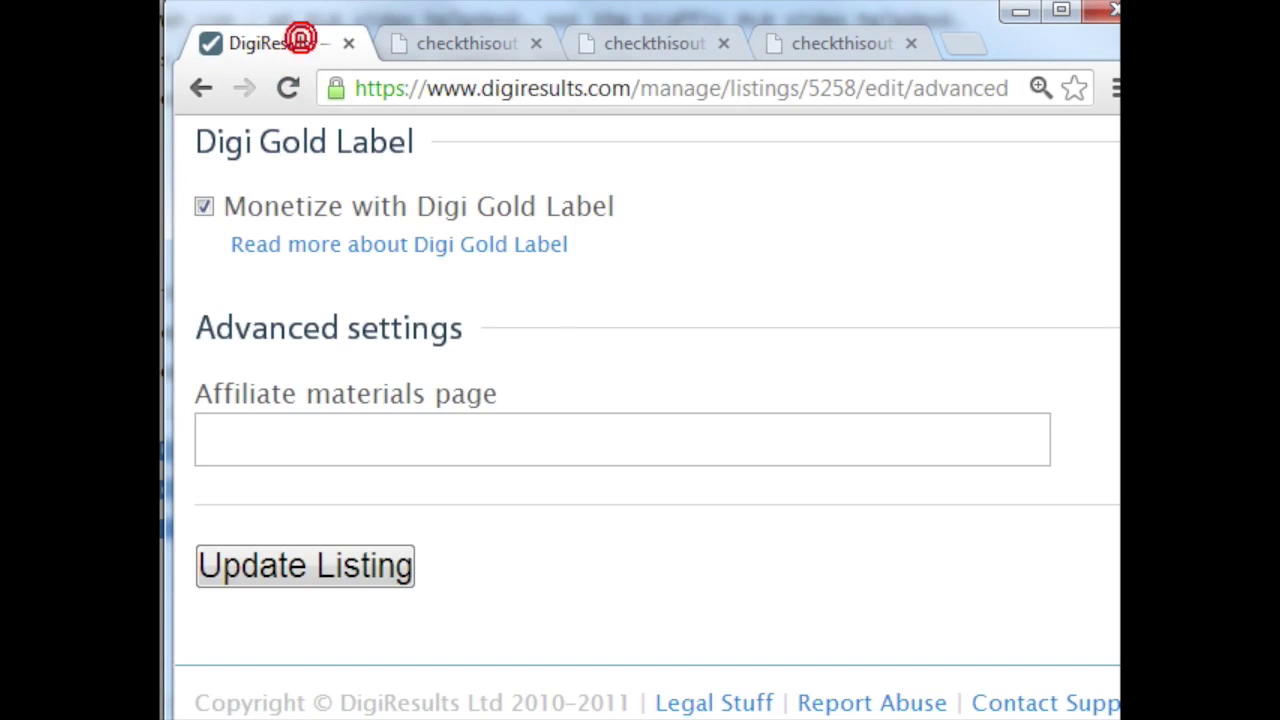
click(443, 423)
key(ctrl+v)
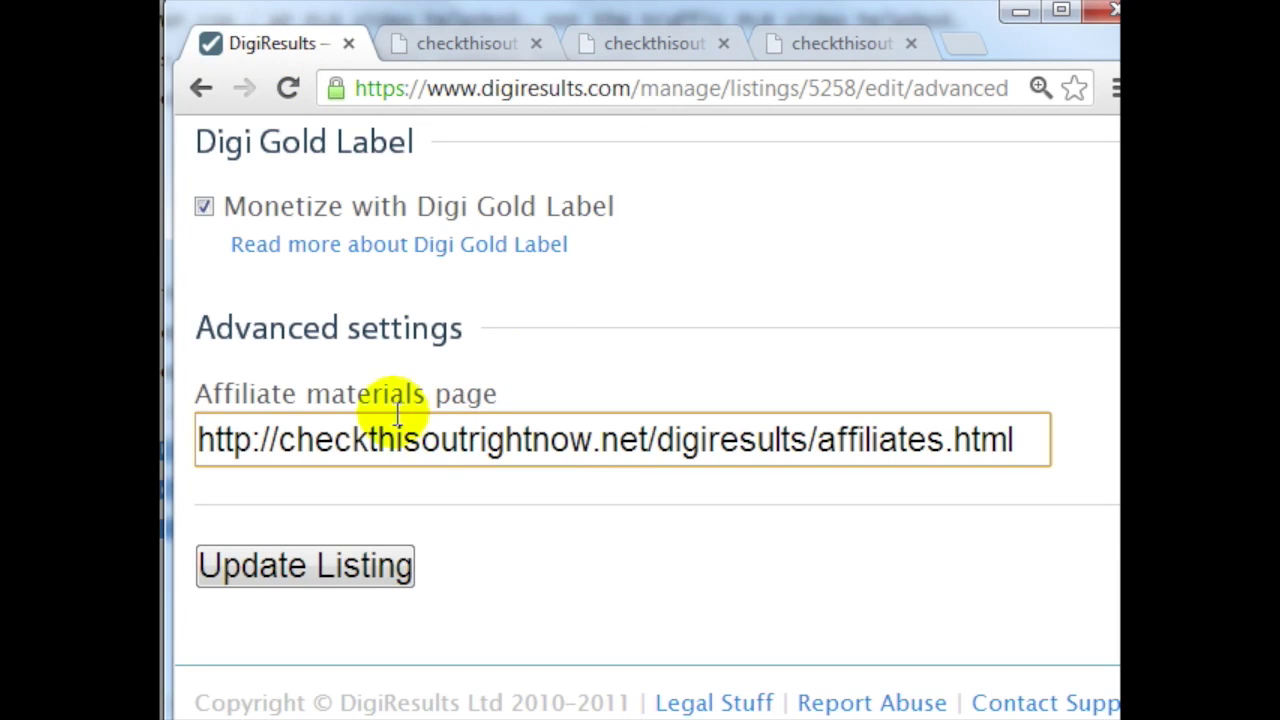
click(344, 574)
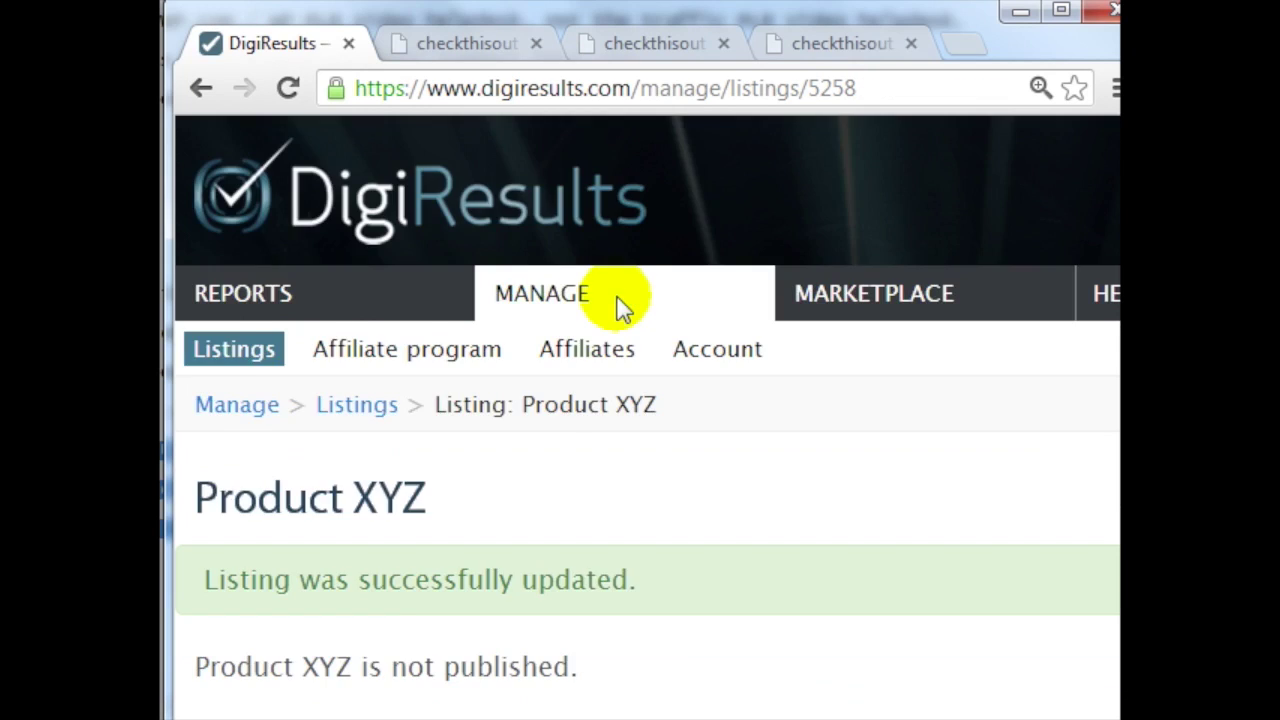
Step: Review the updated Product XYZ listing from its product layout through the affiliate materials page to the delete section
scroll(543, 450, down, 5)
scroll(541, 450, down, 8)
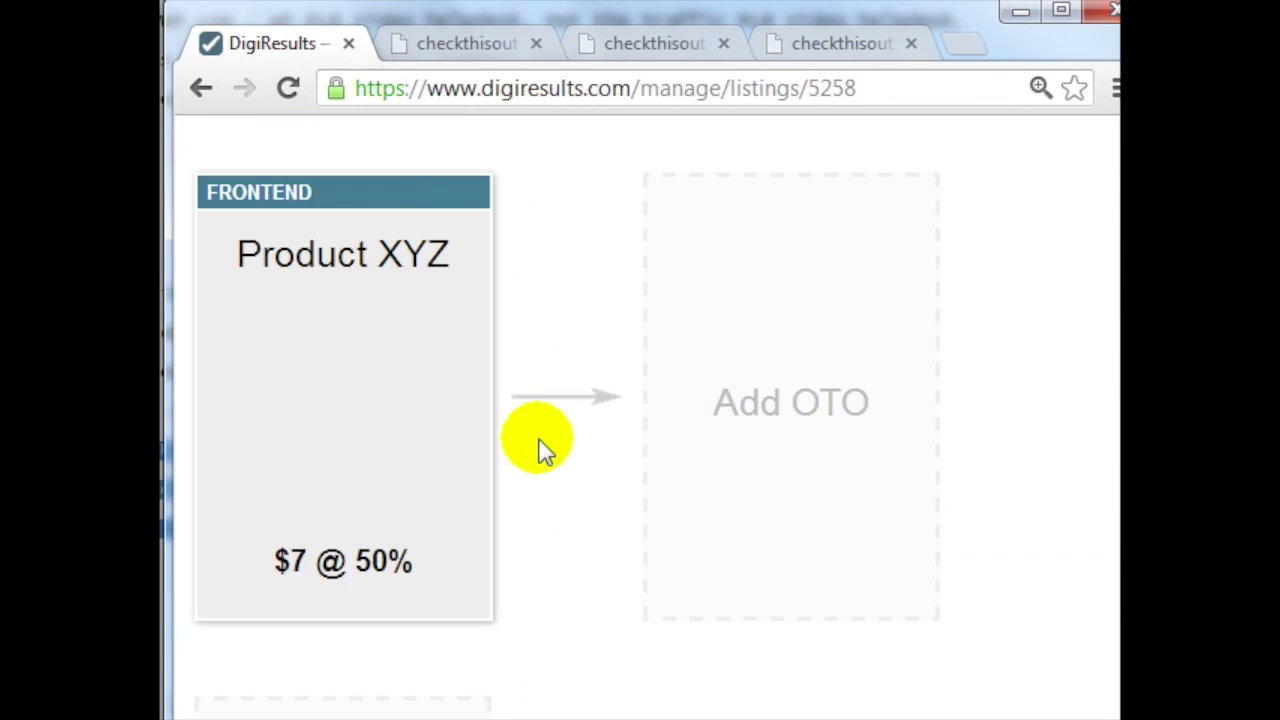
scroll(541, 450, down, 5)
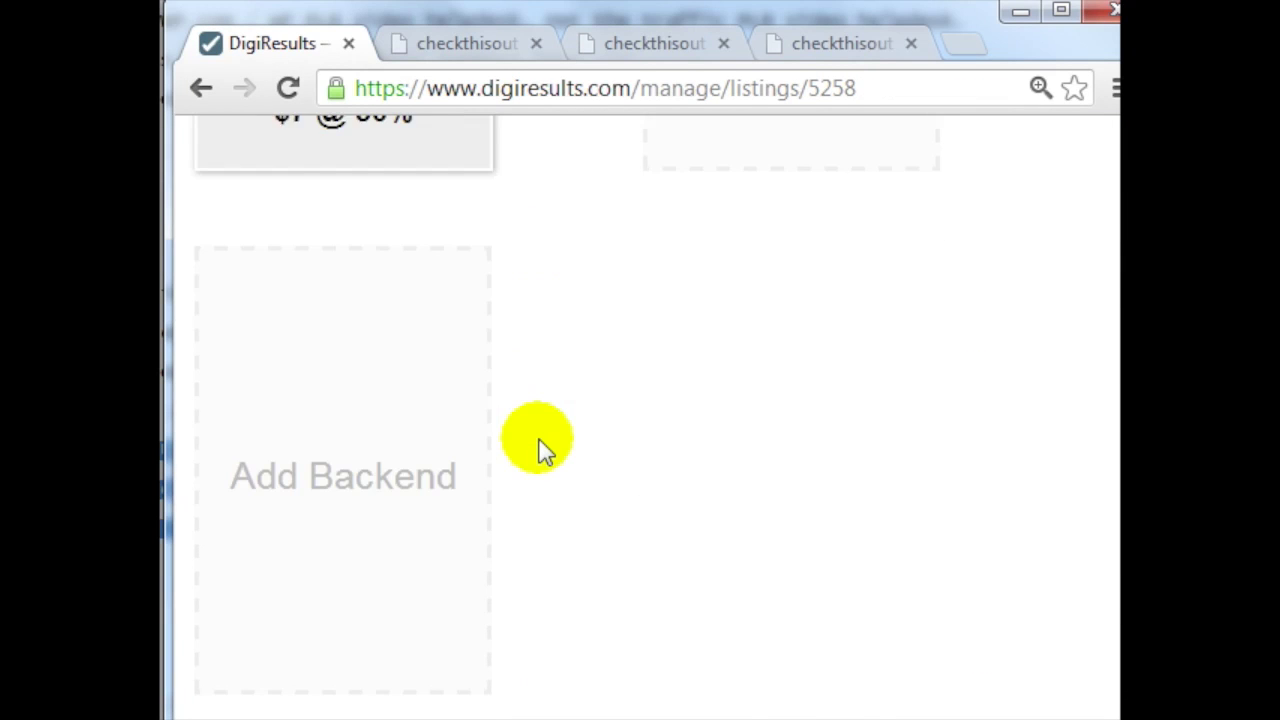
scroll(541, 450, down, 6)
scroll(541, 450, down, 3)
scroll(541, 450, up, 13)
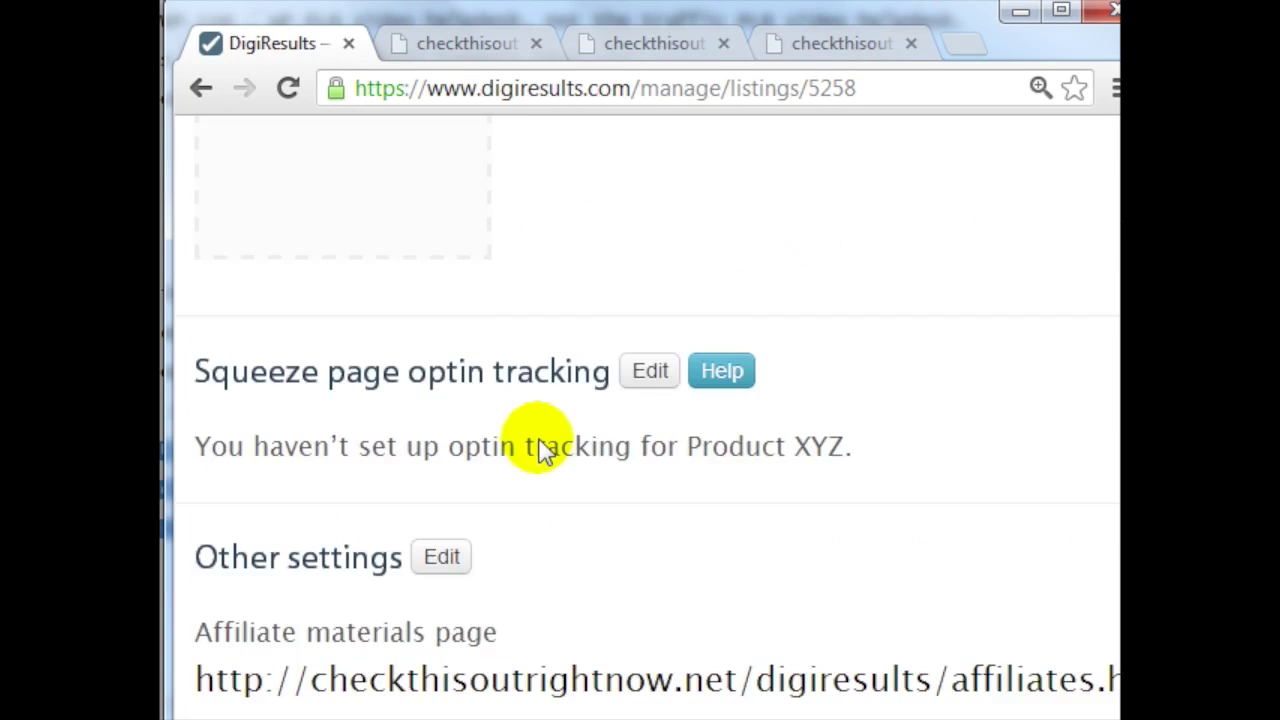
scroll(541, 450, down, 3)
scroll(538, 450, down, 6)
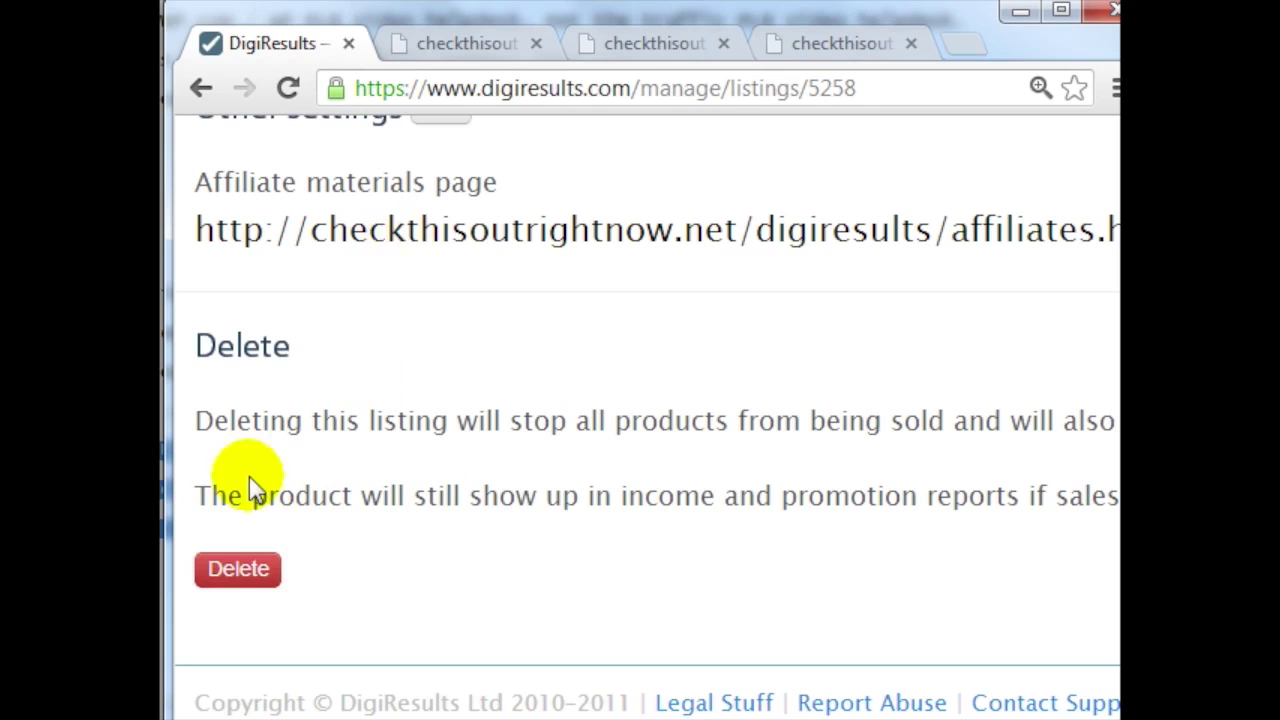
scroll(395, 487, up, 5)
scroll(393, 487, up, 12)
scroll(529, 480, down, 6)
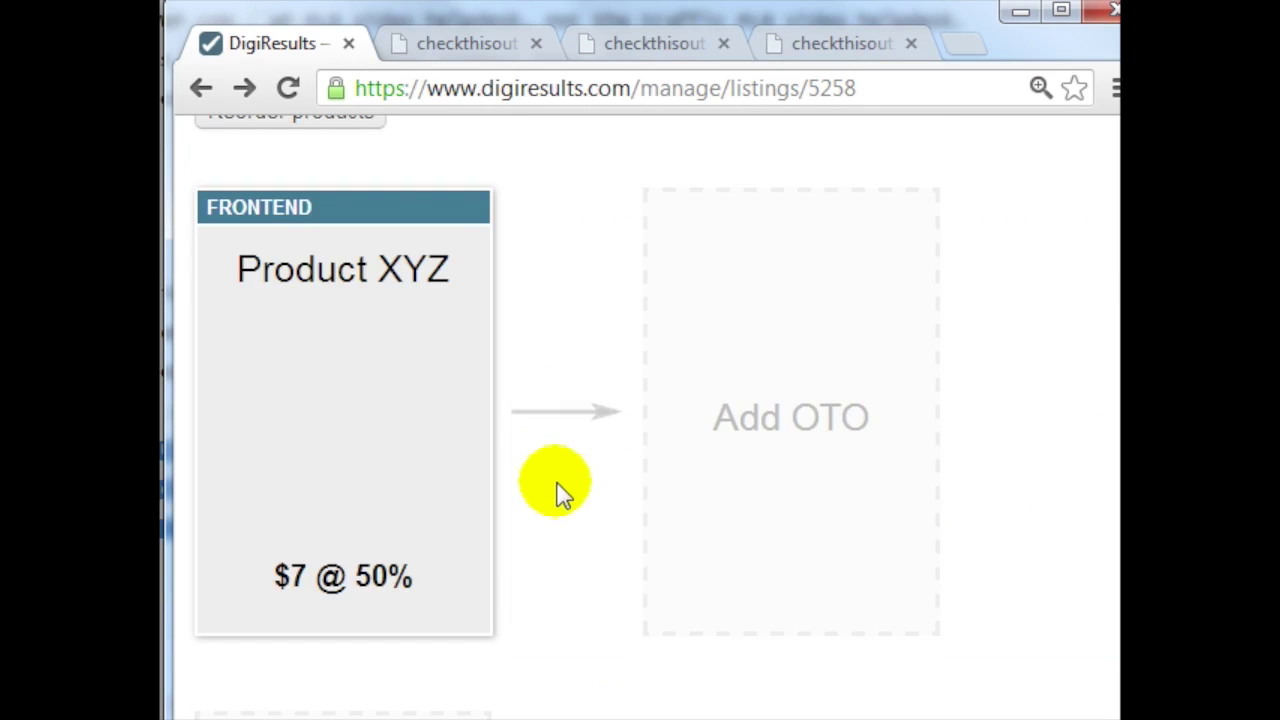
Step: Open the frontend Product XYZ for editing and examine its direct receipts section
mouse_move(377, 394)
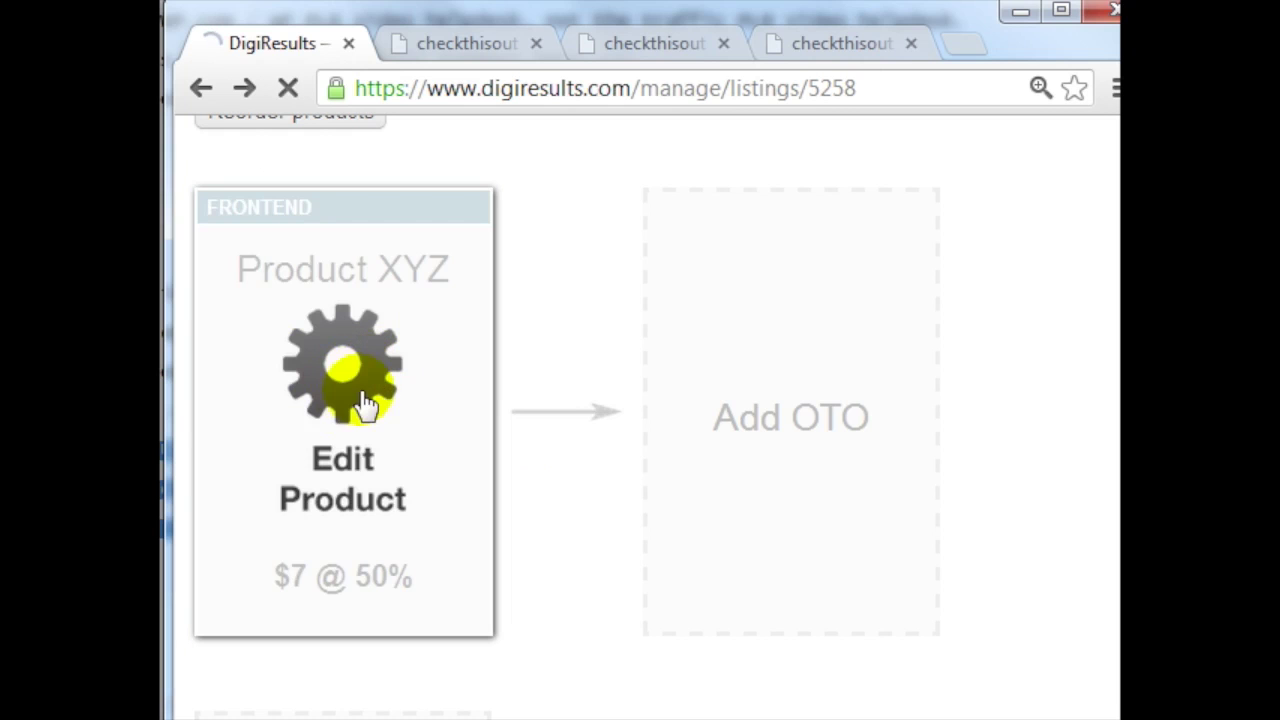
scroll(398, 438, down, 13)
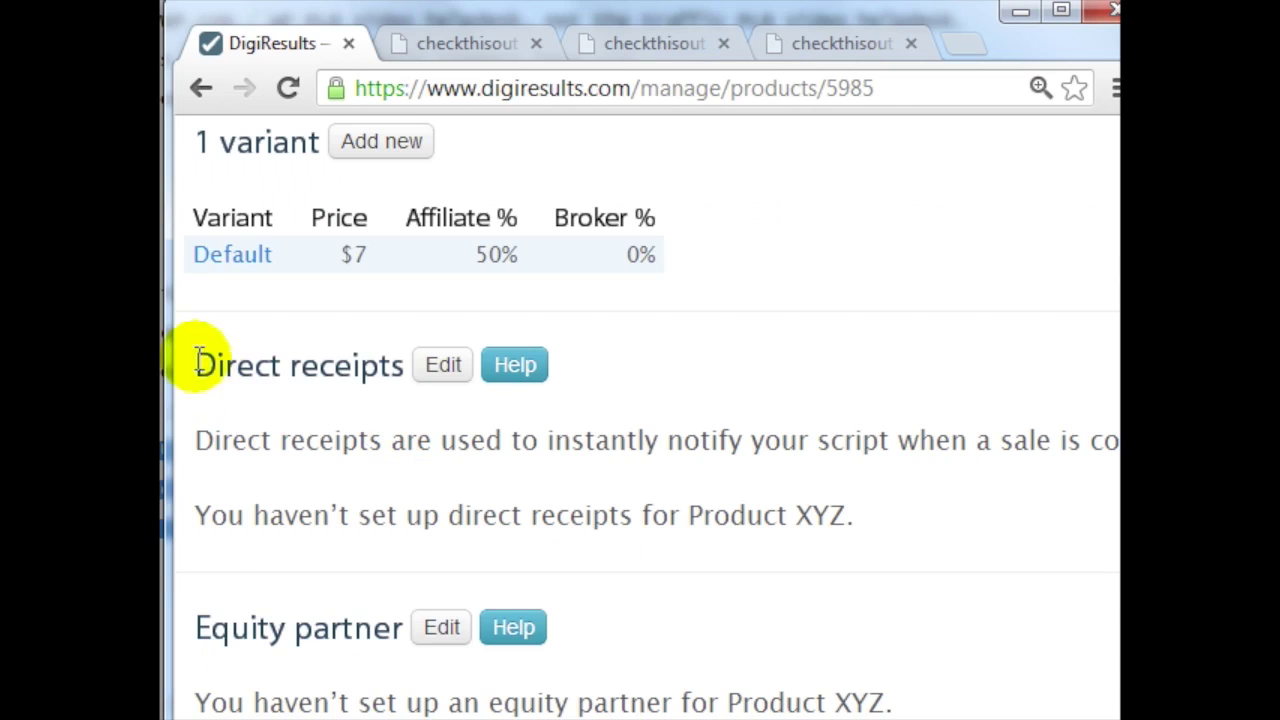
drag(191, 360, 395, 365)
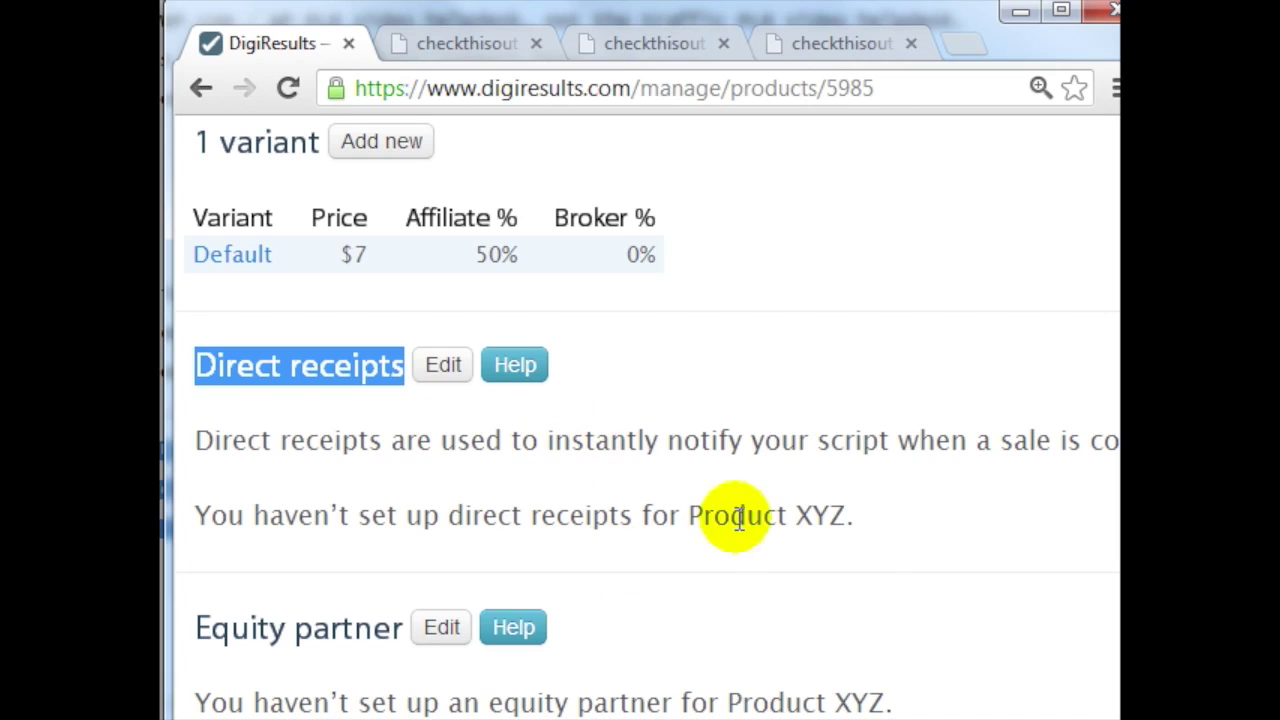
scroll(718, 520, down, 4)
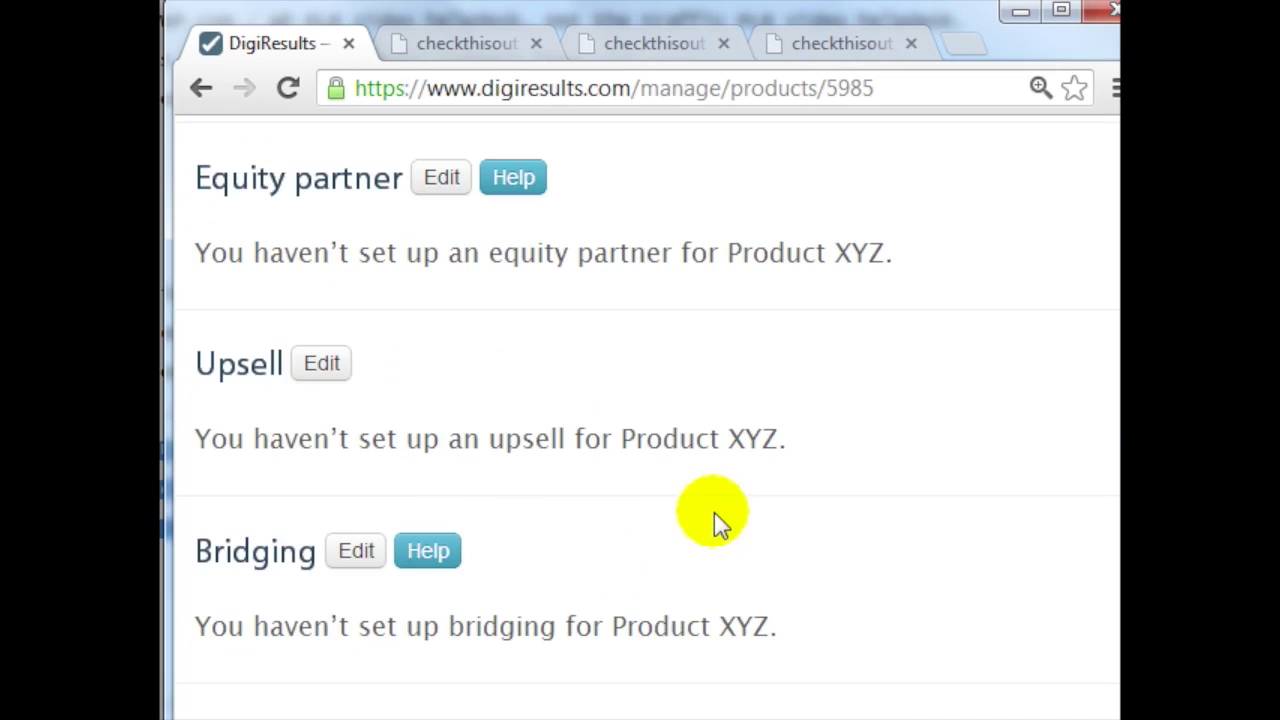
Step: Examine the partner account ID and percentage of vendor earnings fields in the equity partner settings and return to the product page
triple_click(199, 178)
scroll(500, 265, up, 1)
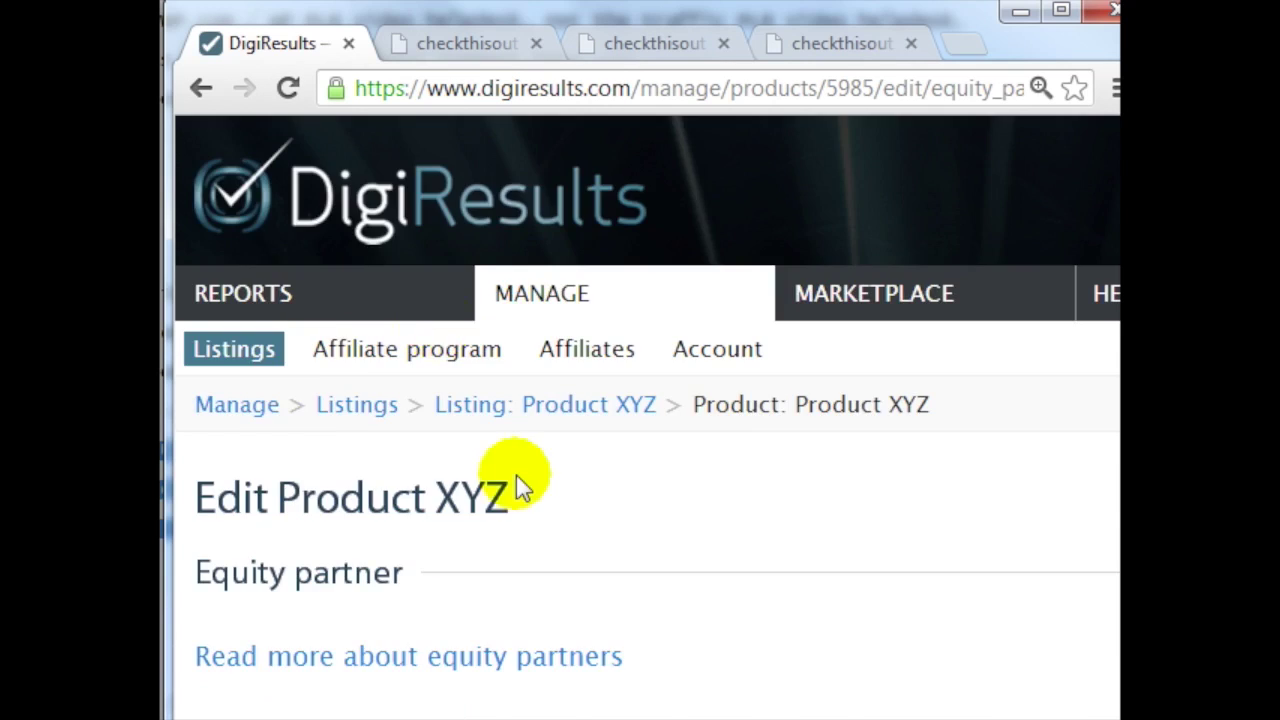
scroll(516, 475, down, 5)
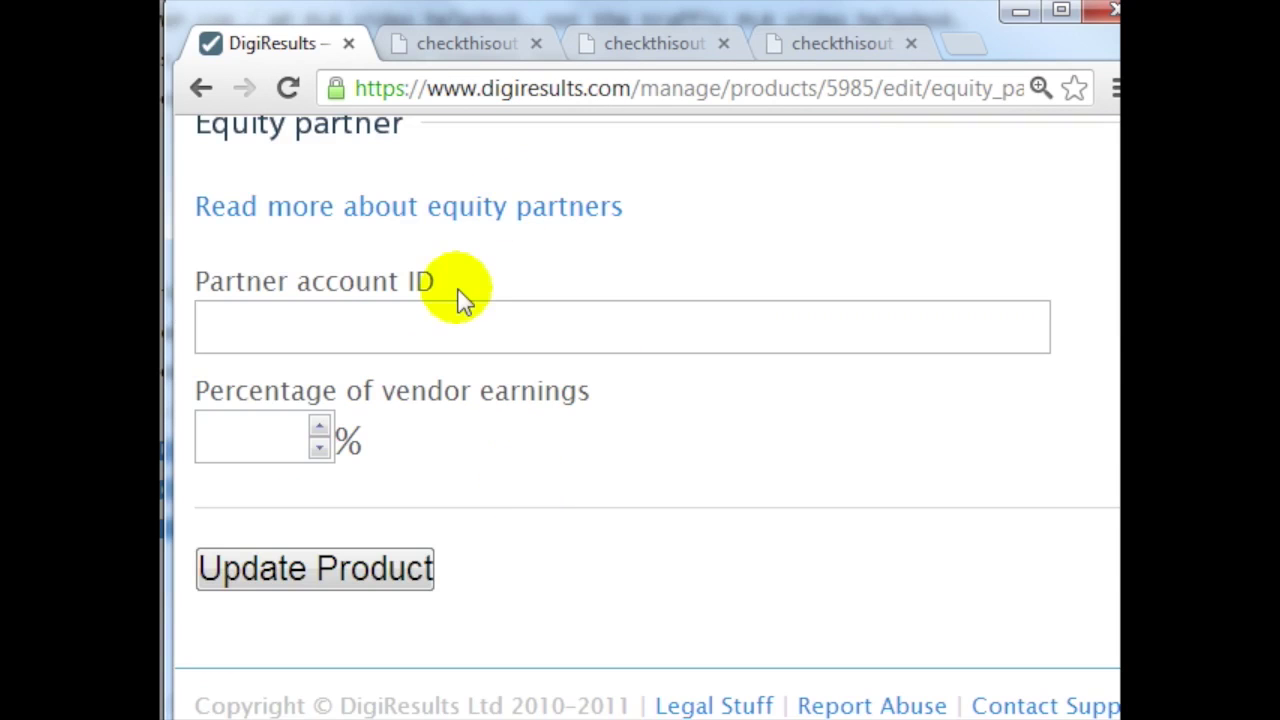
click(270, 326)
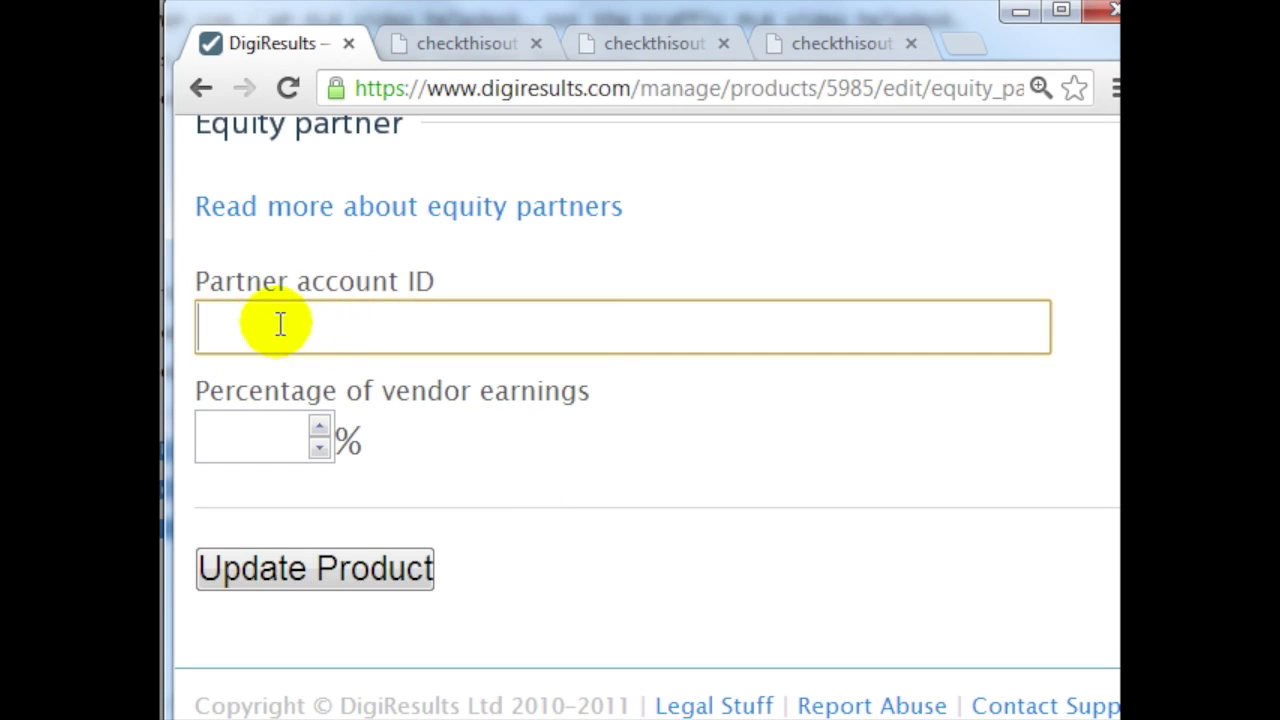
click(287, 428)
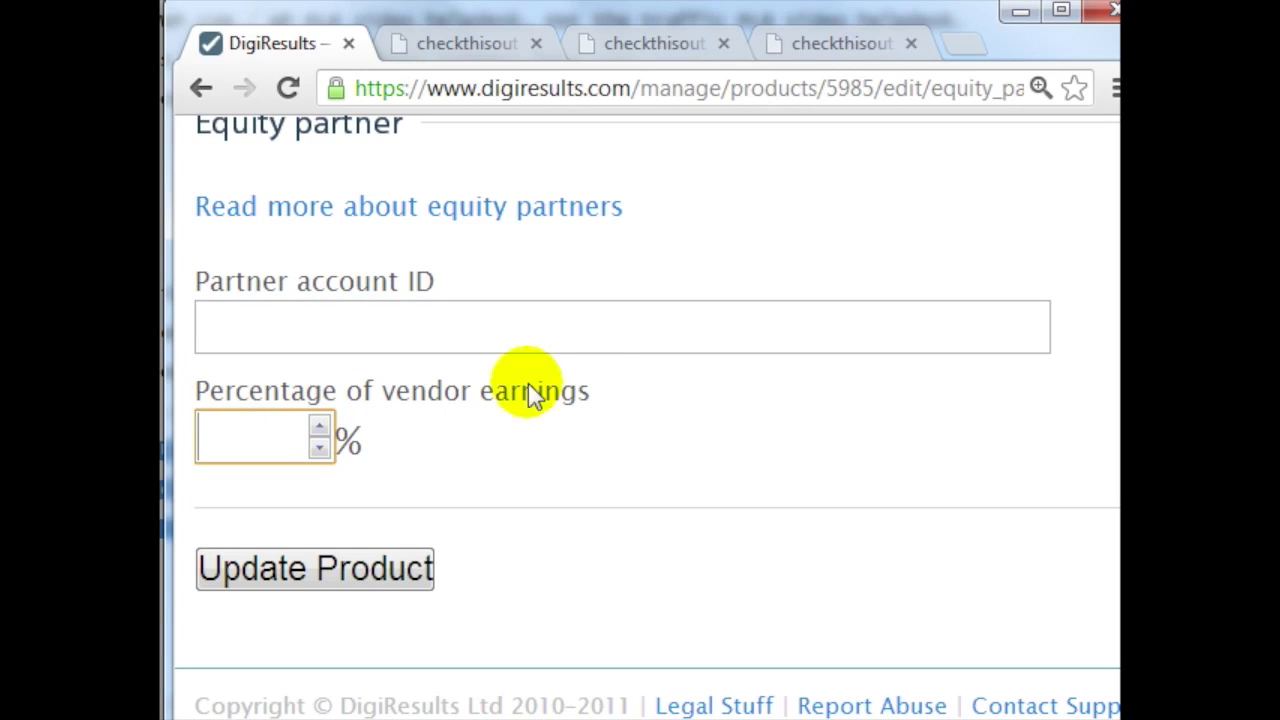
scroll(321, 134, up, 2)
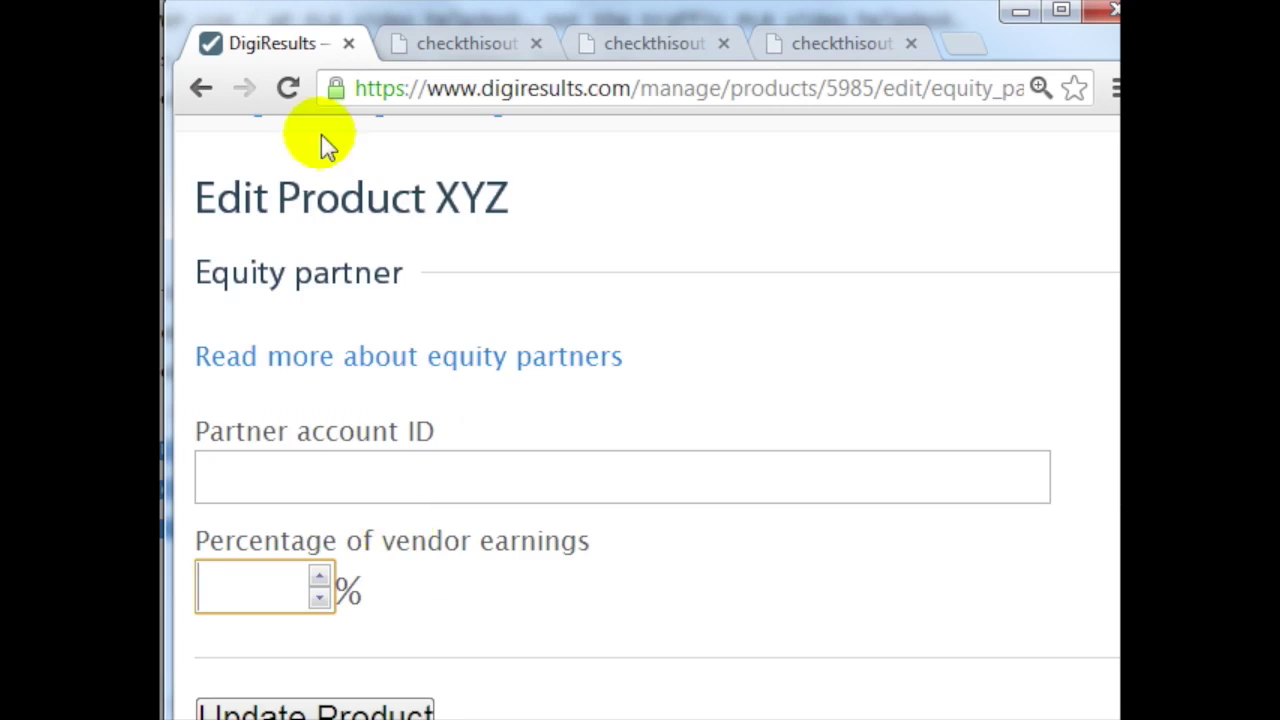
click(203, 88)
Step: Examine the upsell and bridging sections of Product XYZ
drag(268, 272, 194, 274)
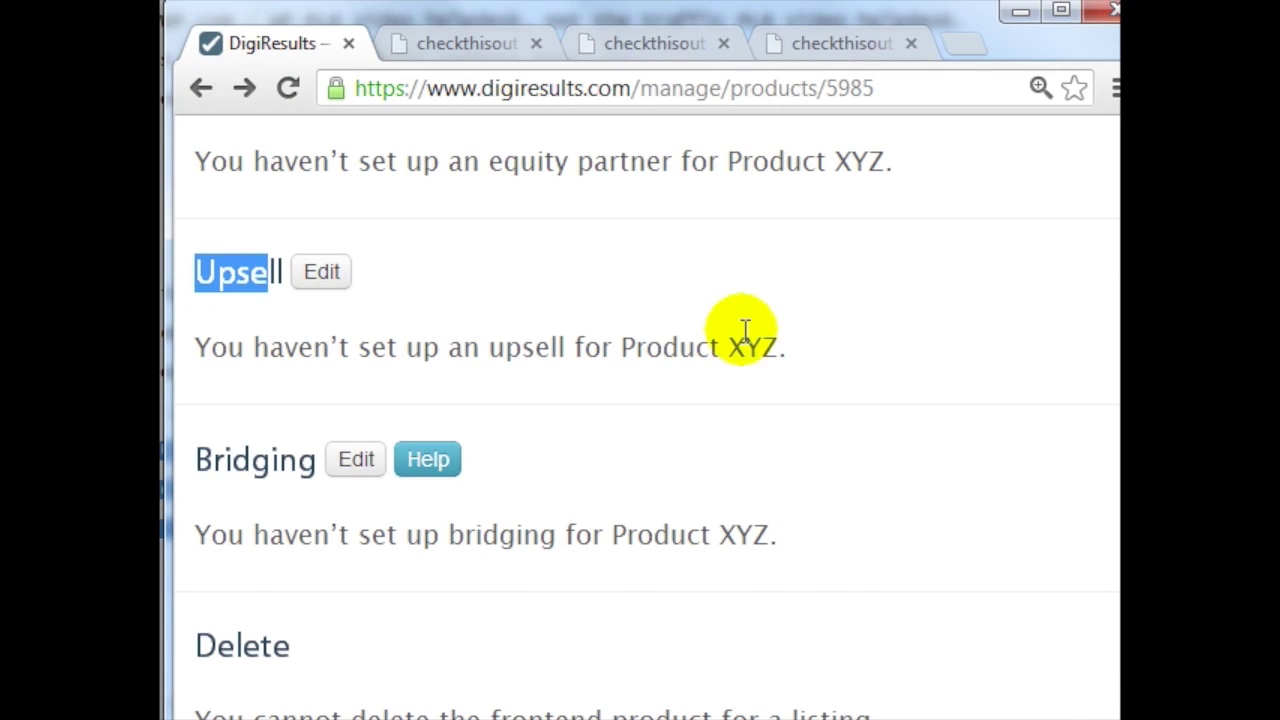
click(636, 346)
scroll(640, 350, down, 2)
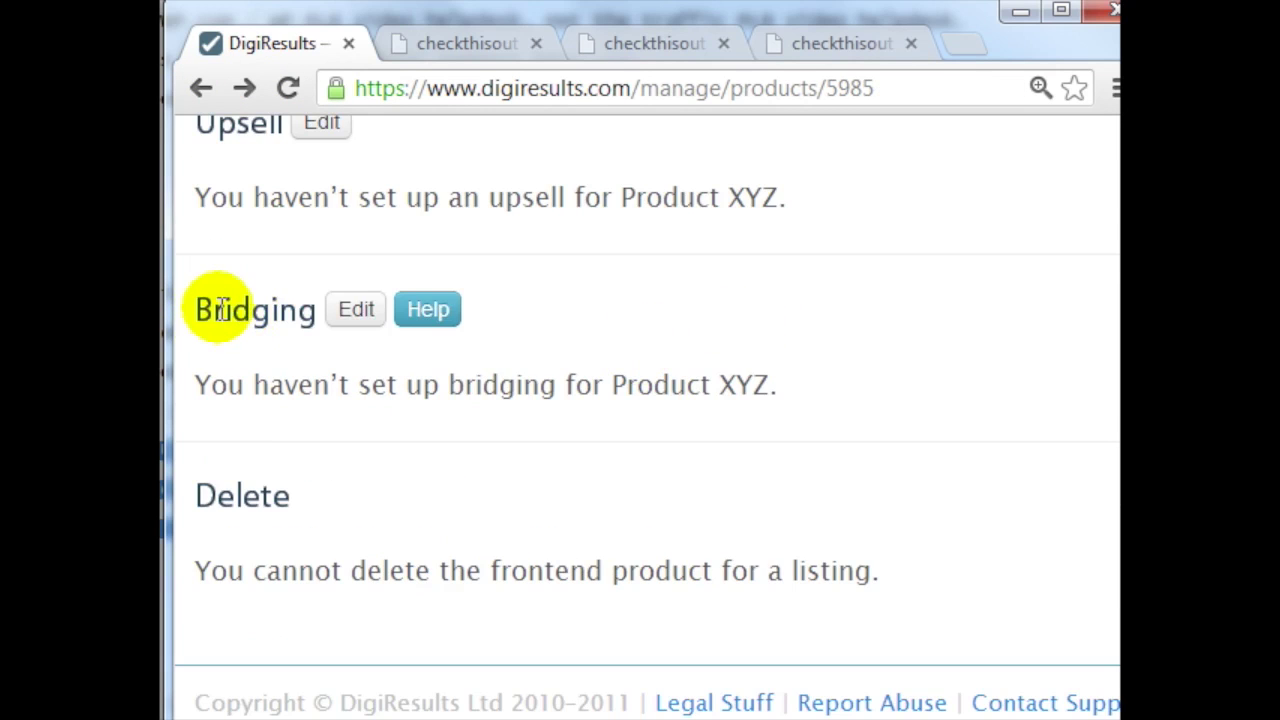
drag(200, 310, 290, 311)
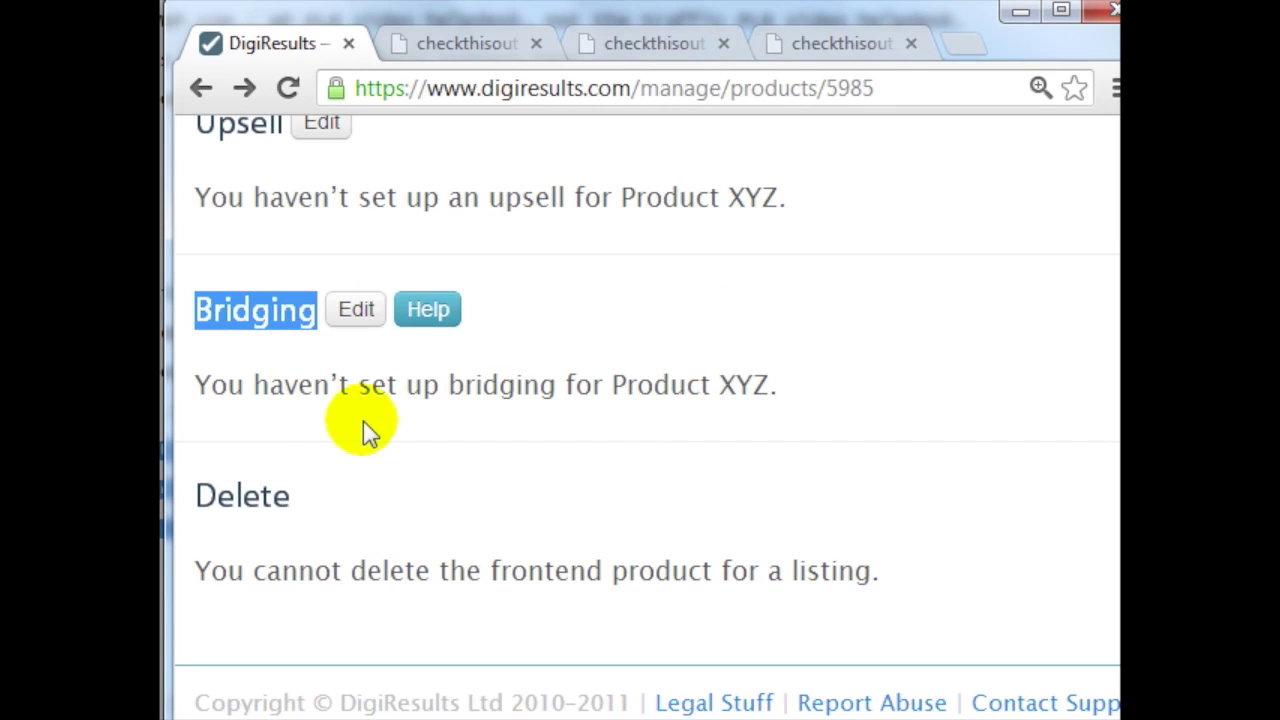
Step: Open Product XYZ's Default variant and examine its payment type, price and commission
scroll(363, 421, up, 13)
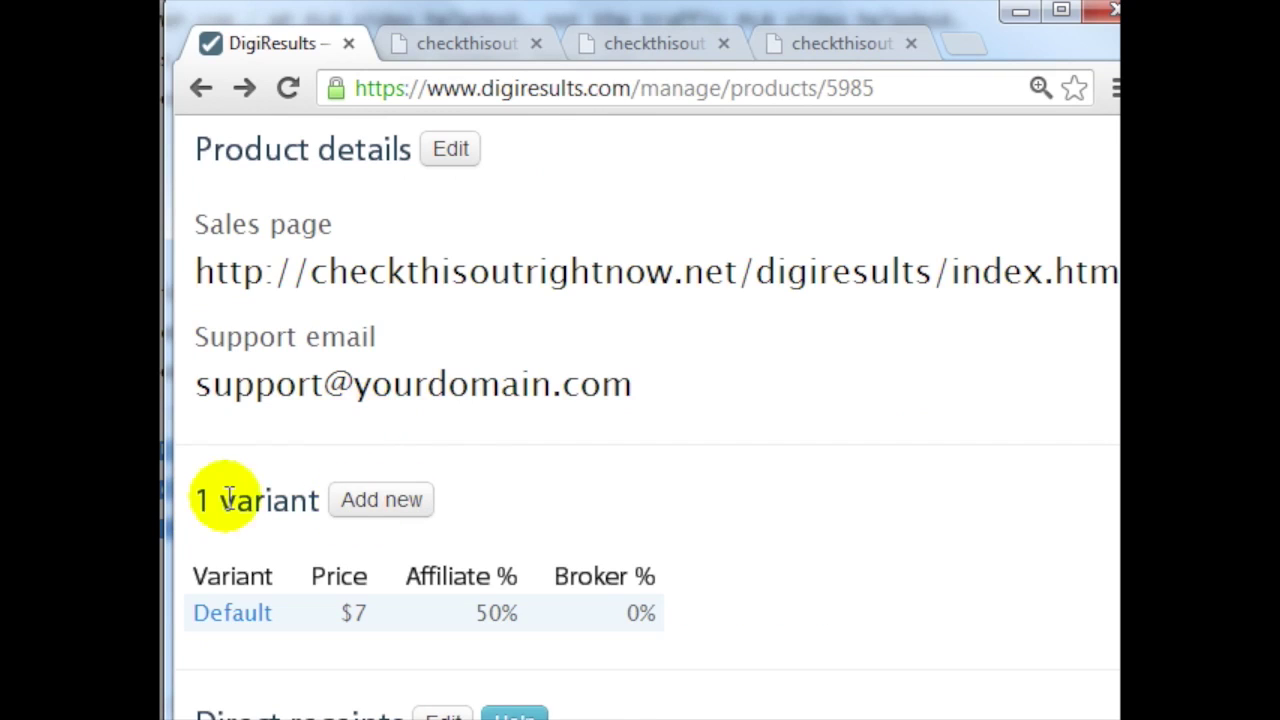
scroll(363, 510, down, 1)
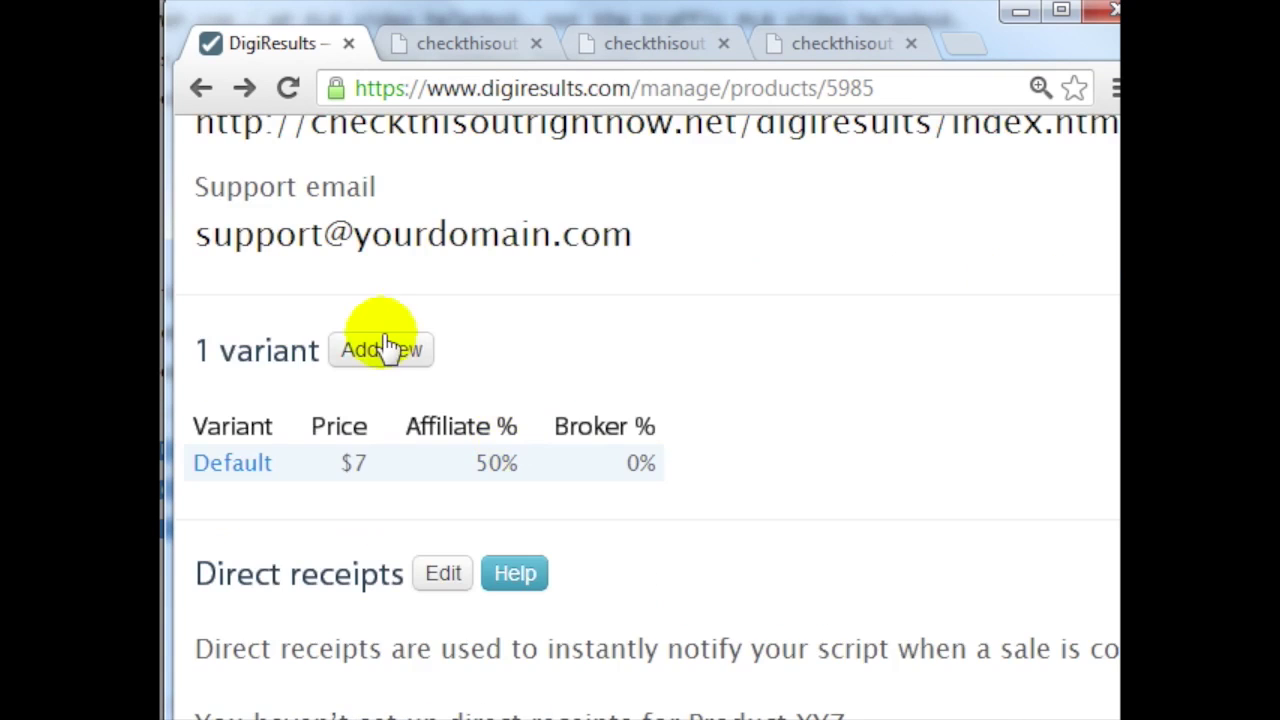
click(244, 472)
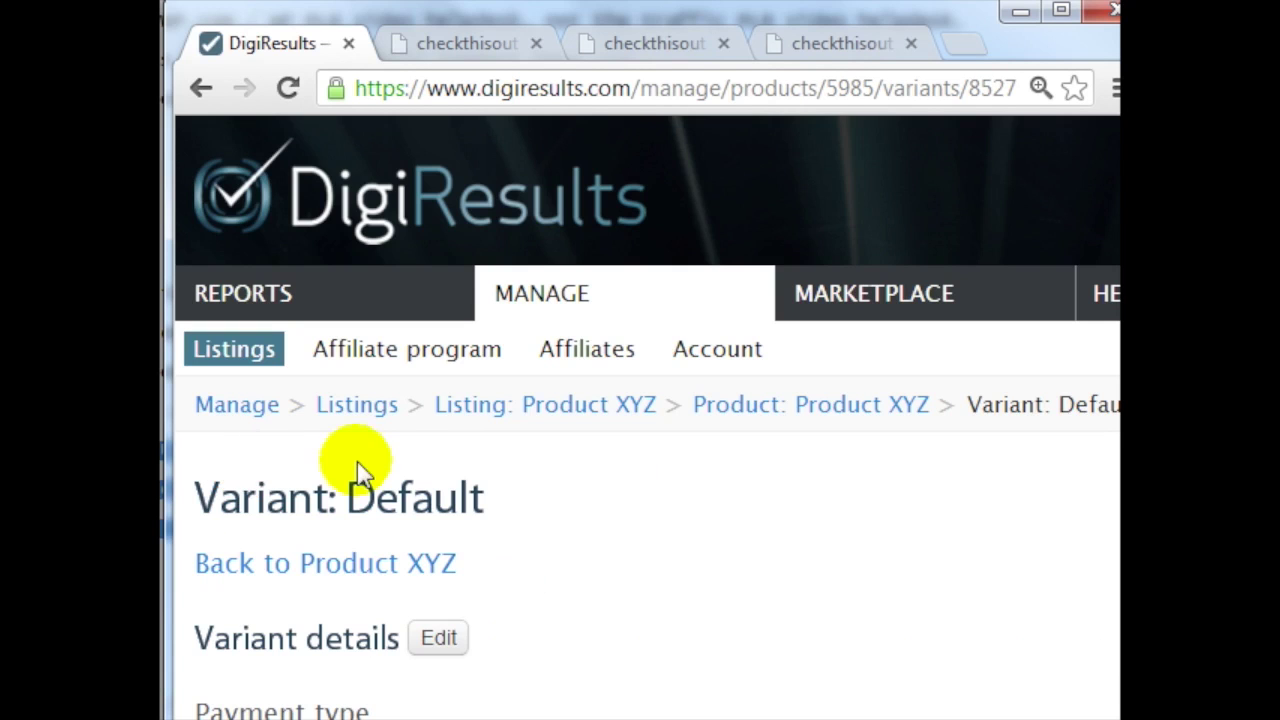
scroll(400, 494, down, 3)
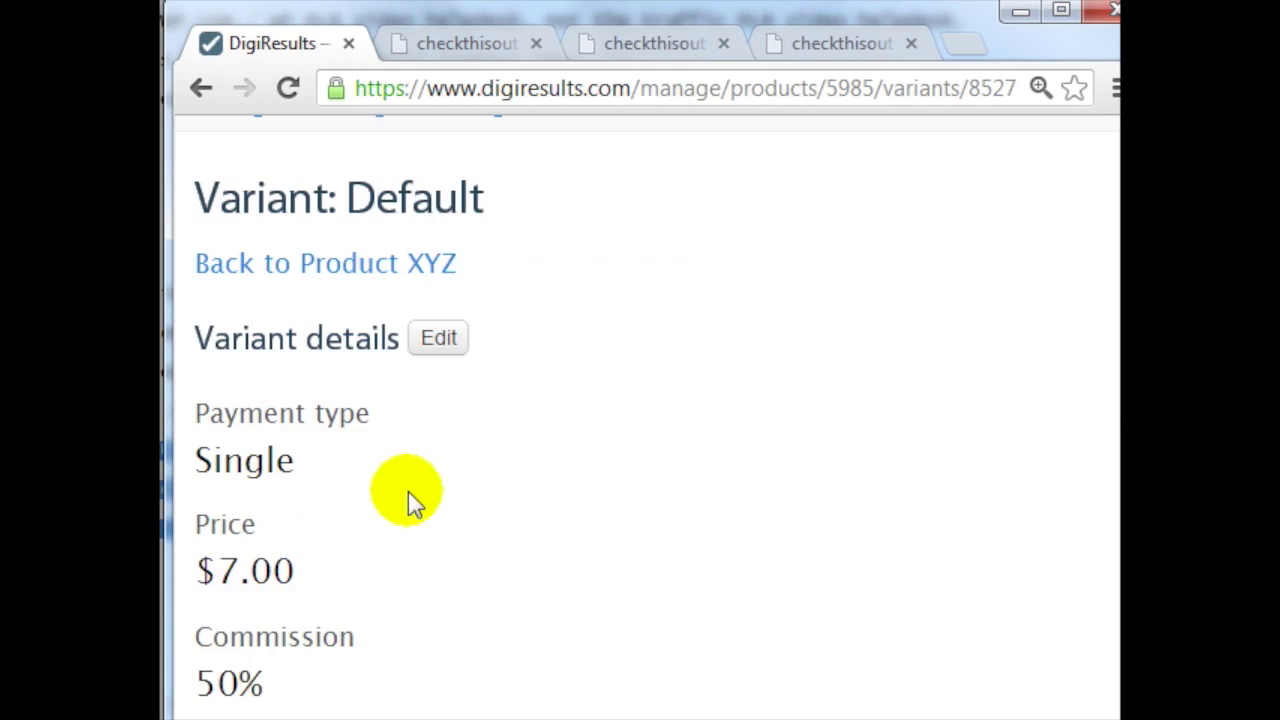
Step: Open the Default variant's details for editing and try the Subscription payment type
click(440, 344)
scroll(648, 487, down, 4)
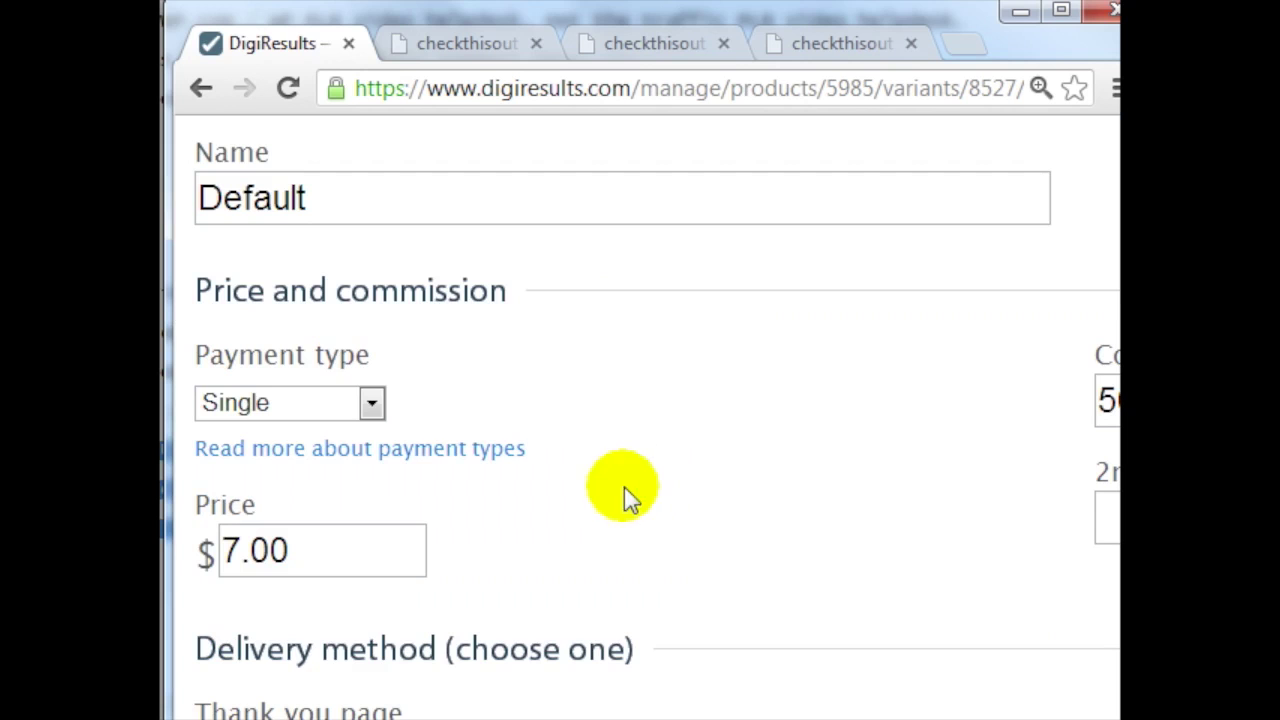
click(338, 402)
click(321, 462)
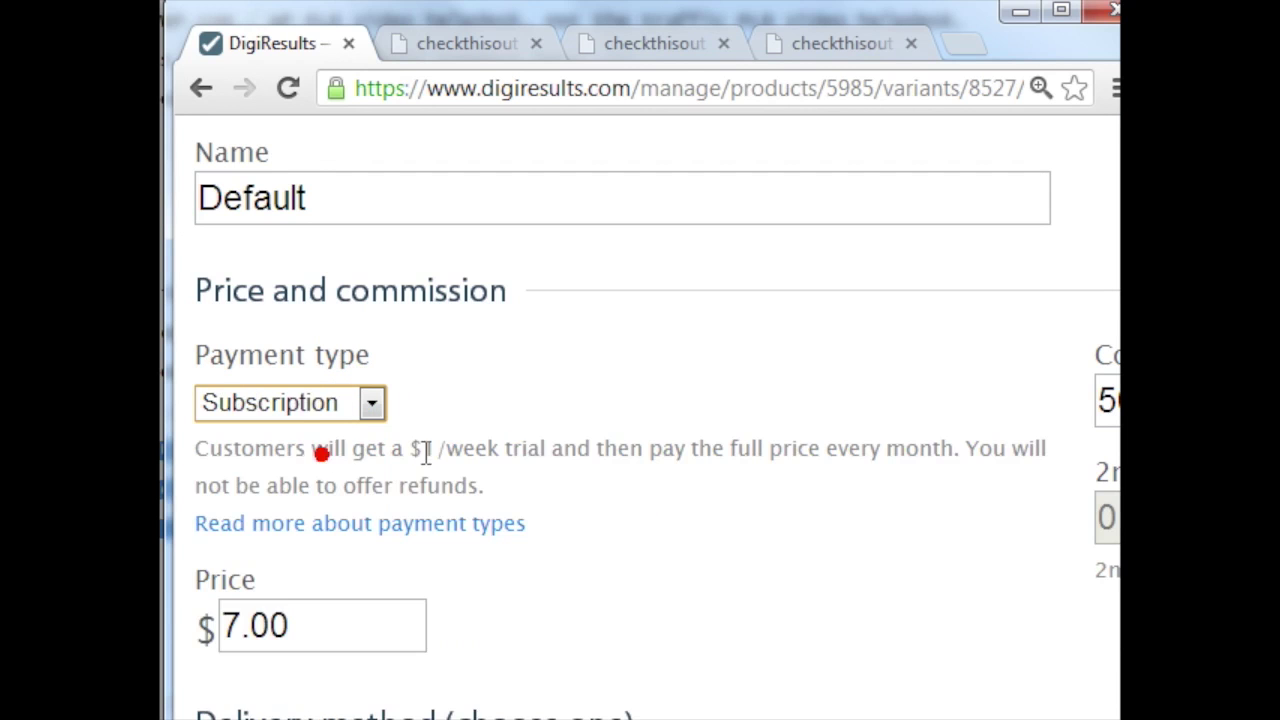
scroll(540, 440, down, 2)
scroll(321, 435, up, 2)
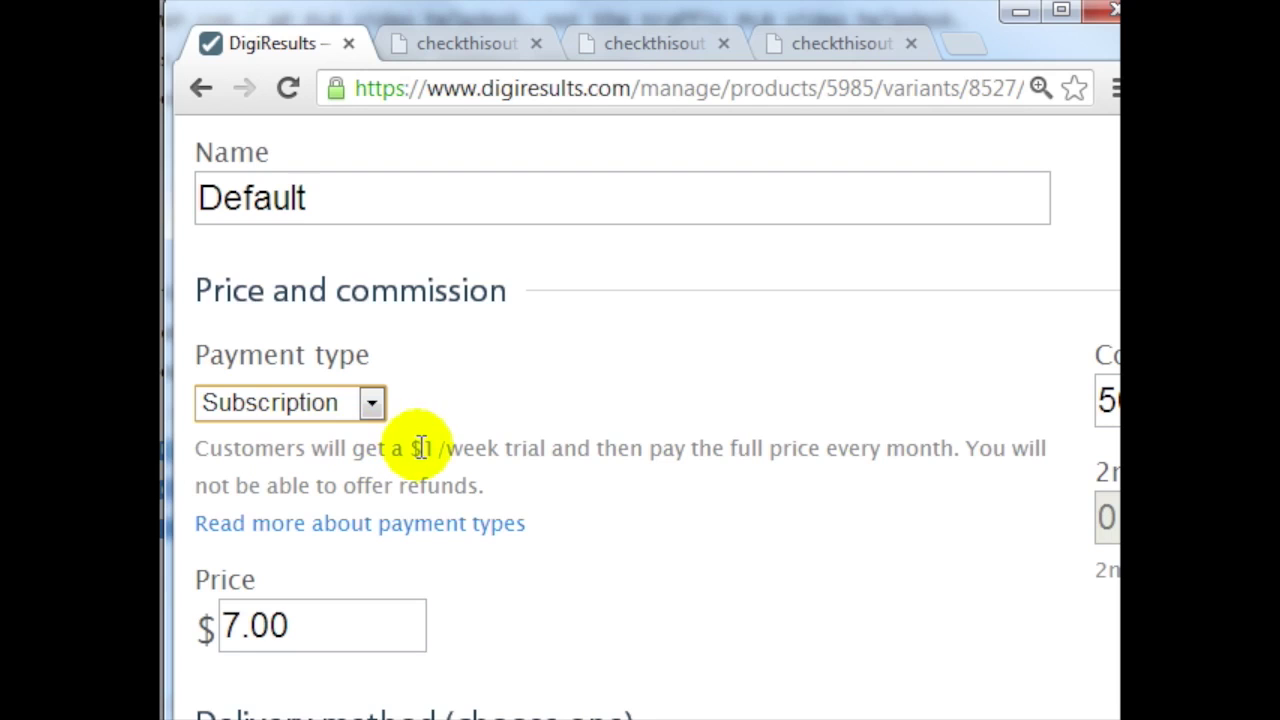
Step: Examine the Subscription payment type's trial and monthly billing terms and the variant's price field
drag(421, 447, 524, 442)
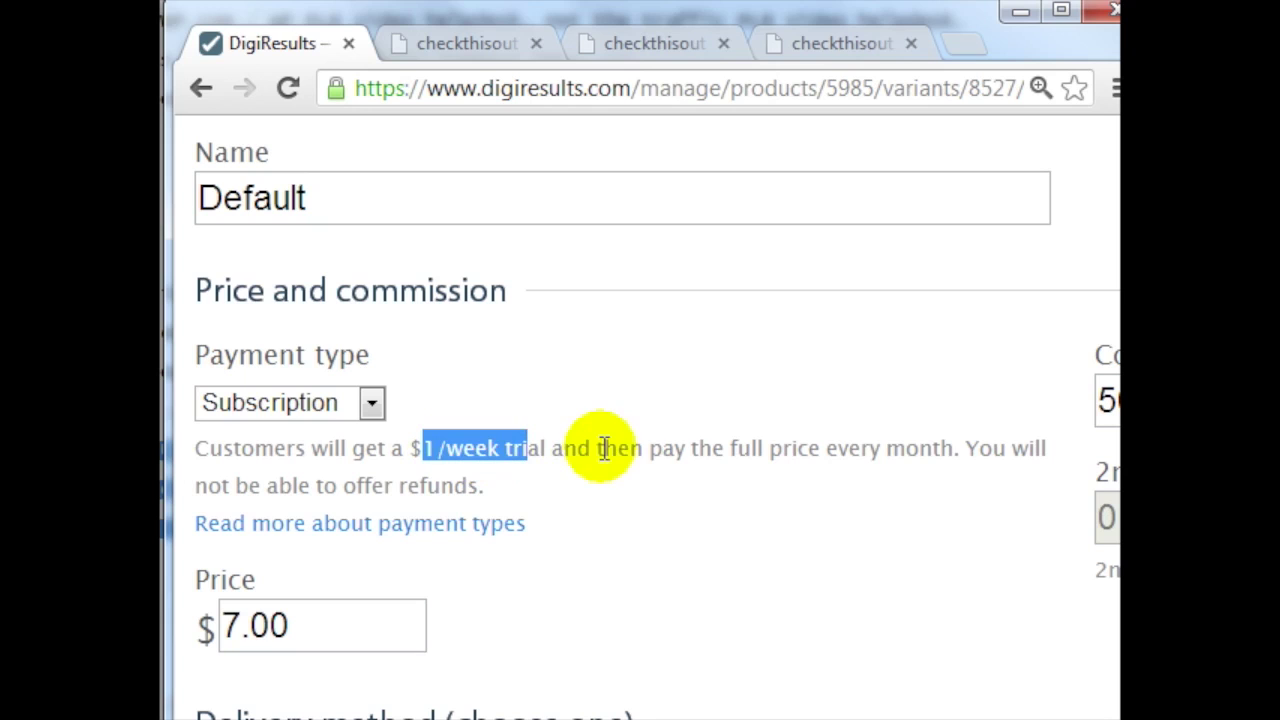
drag(650, 449, 962, 450)
scroll(735, 420, down, 1)
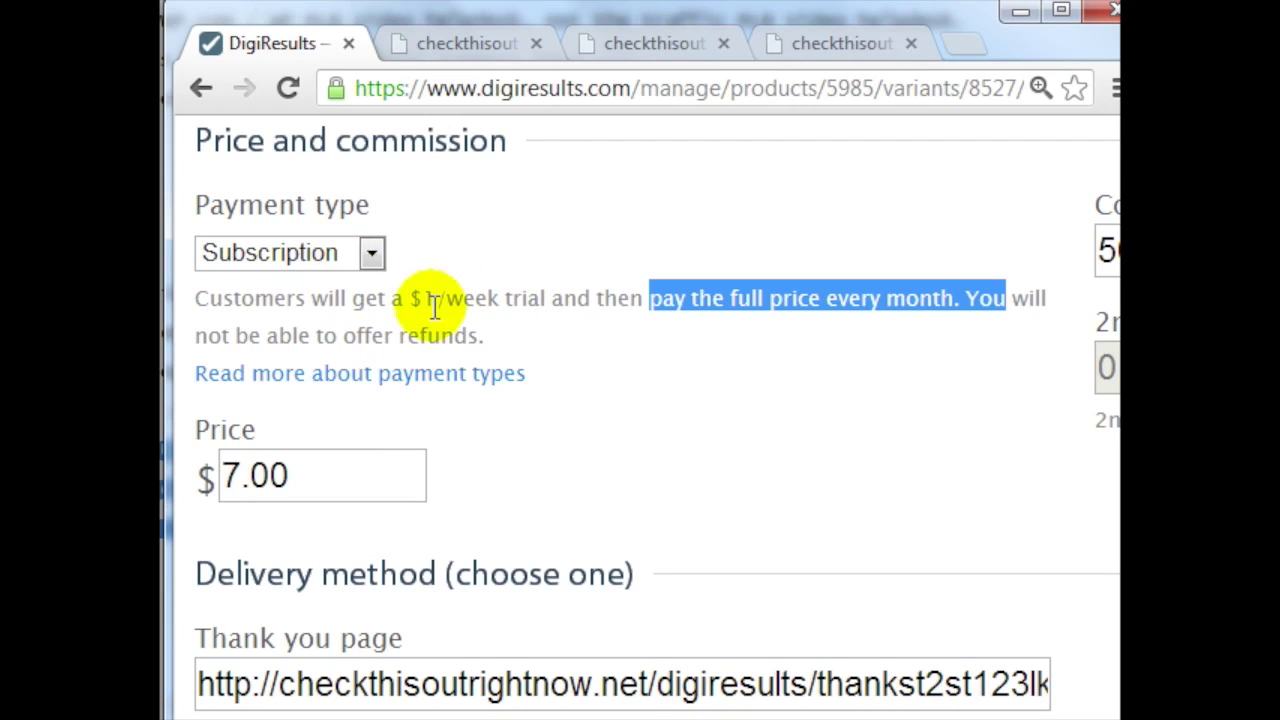
drag(412, 297, 551, 300)
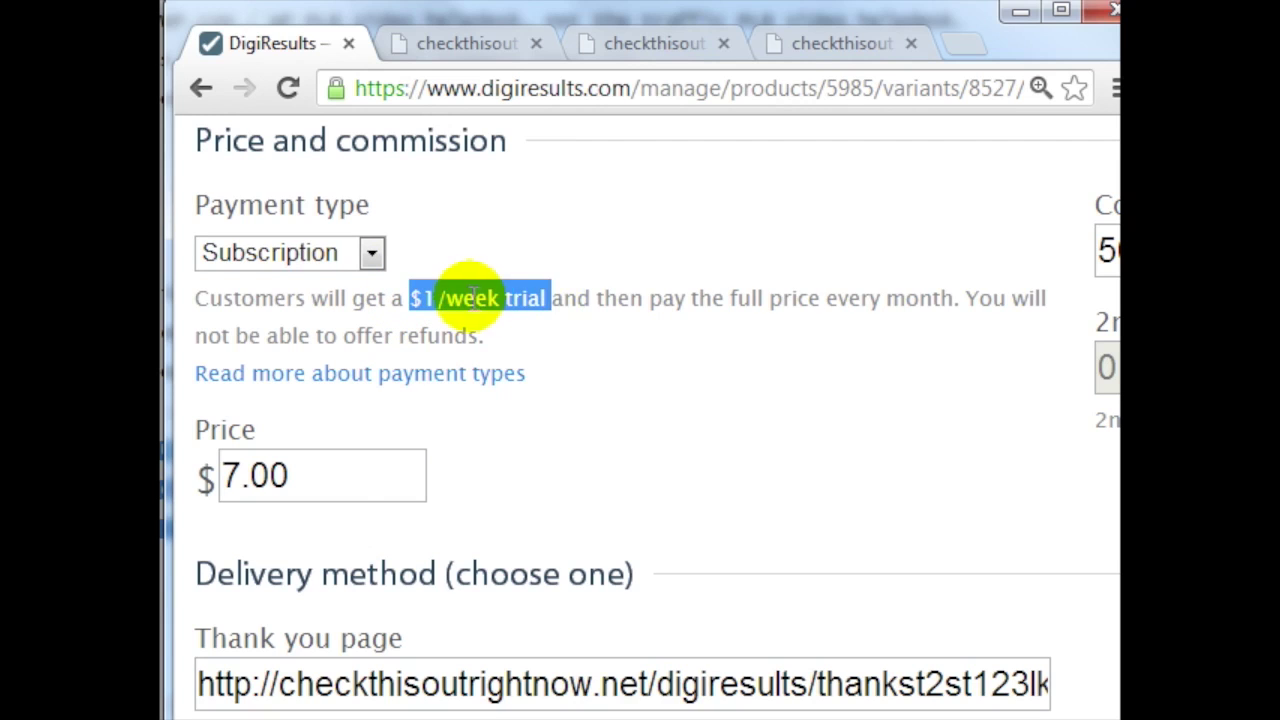
click(330, 482)
click(320, 472)
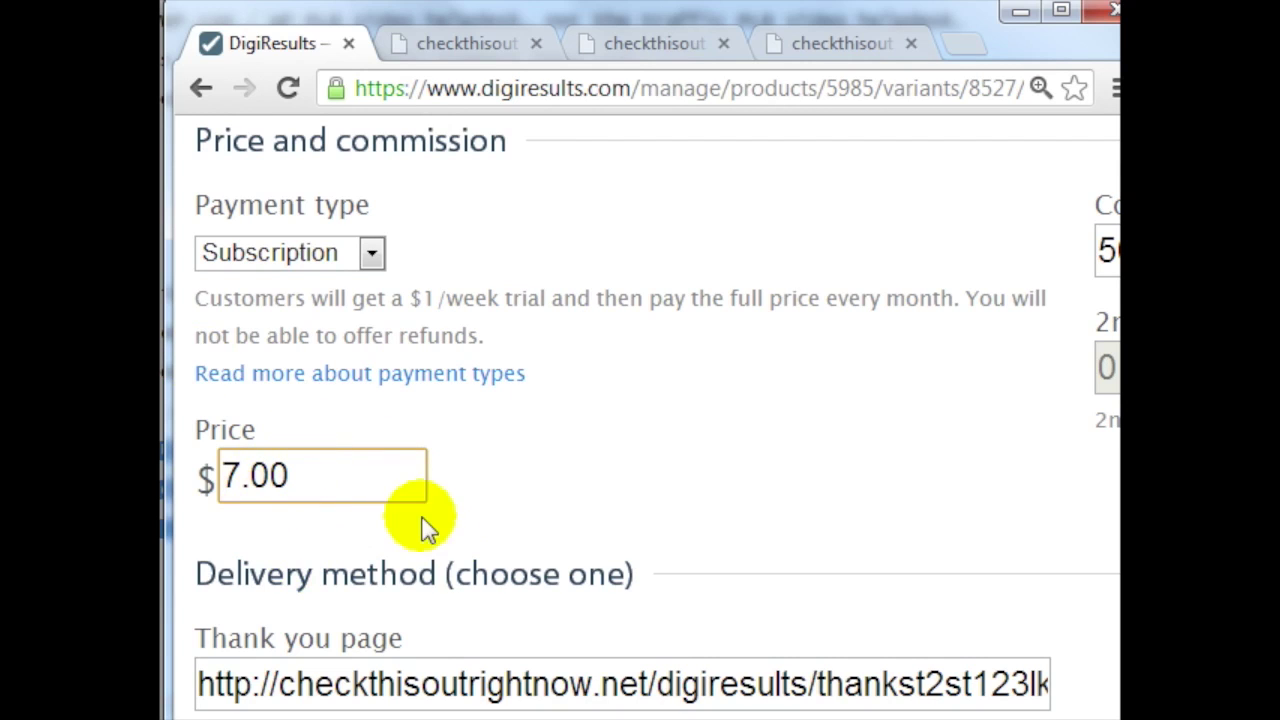
Step: Leave the Default variant's edit form without saving and return to the Product XYZ listing page
scroll(515, 575, down, 3)
scroll(523, 586, up, 8)
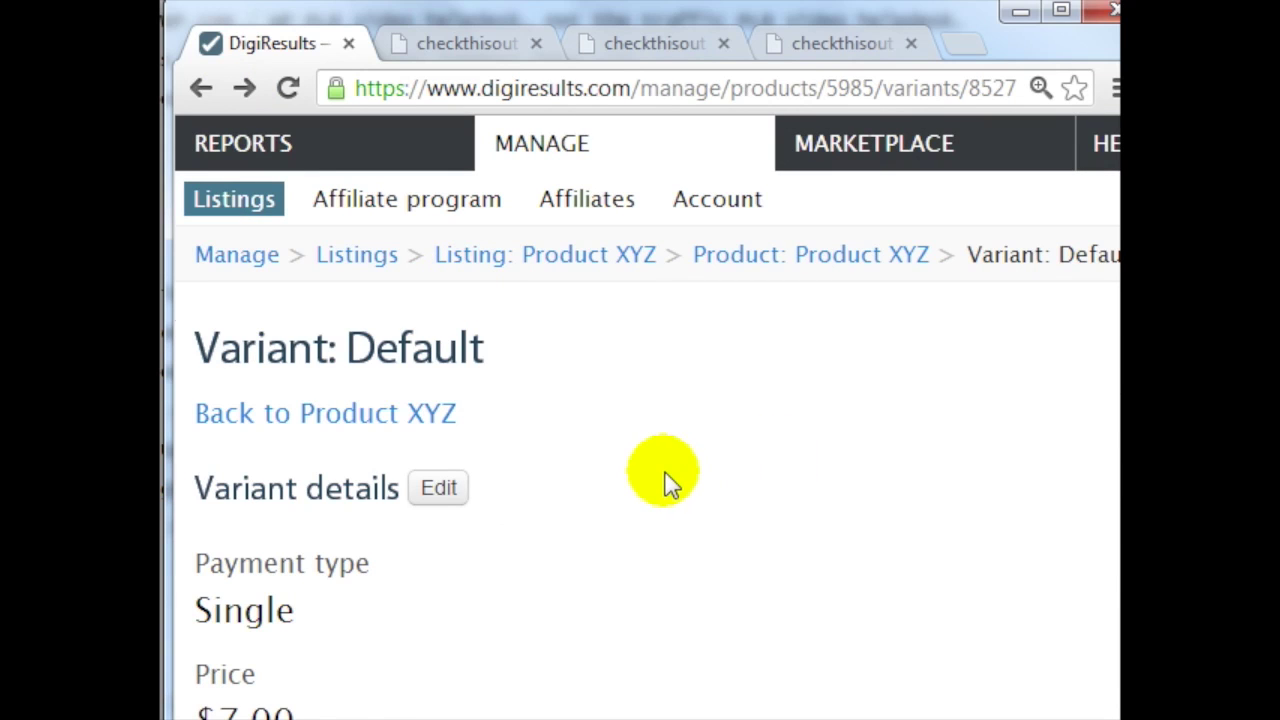
scroll(668, 482, up, 2)
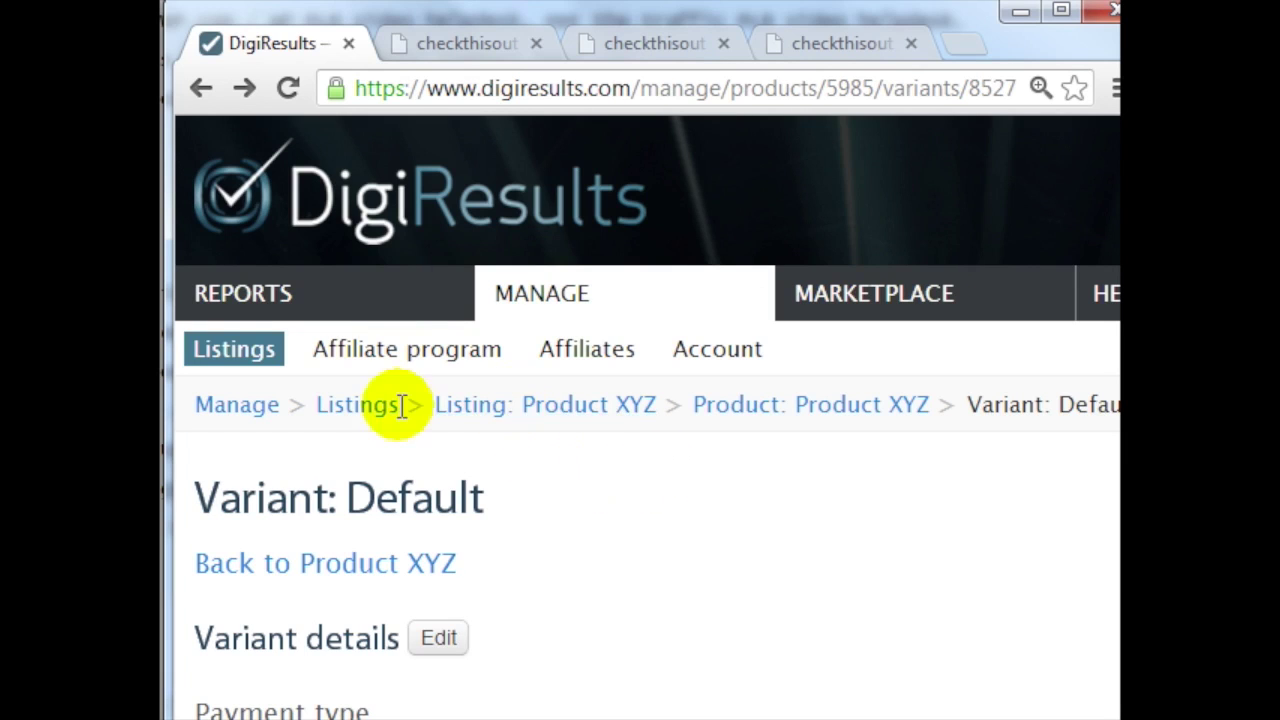
click(480, 406)
scroll(735, 365, down, 2)
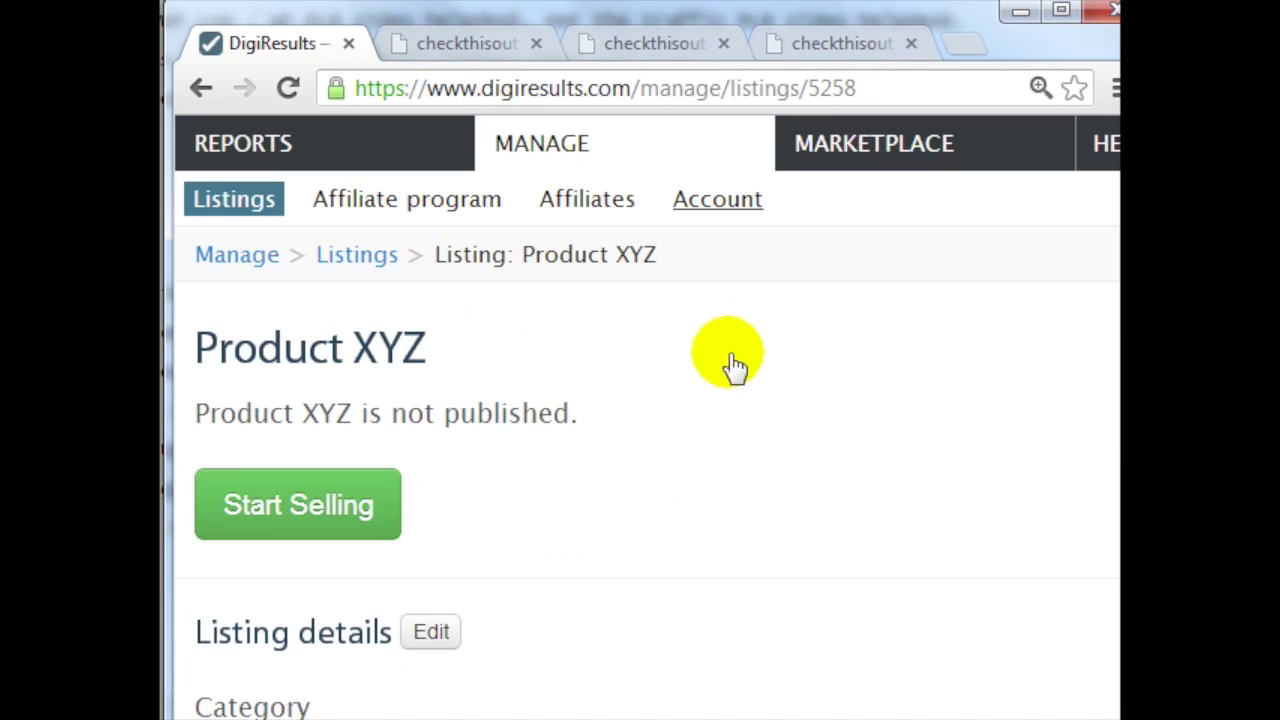